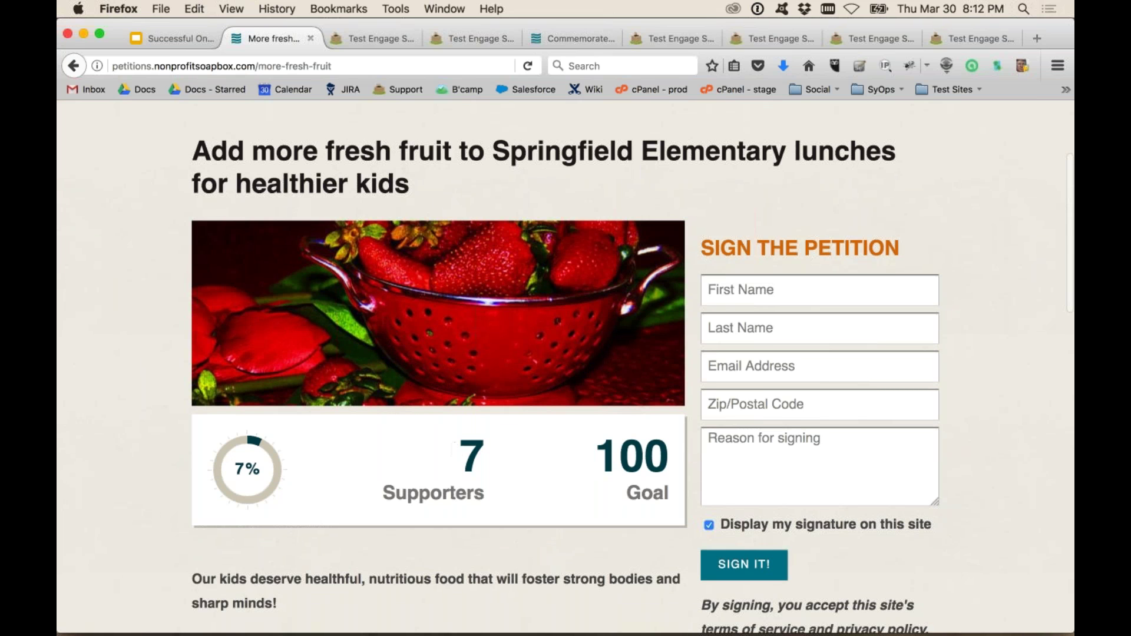
Step: Review the published fresh fruit petition page, from the signing form through the letter, supporters and social sharing sections
scroll(454, 449, down, 3)
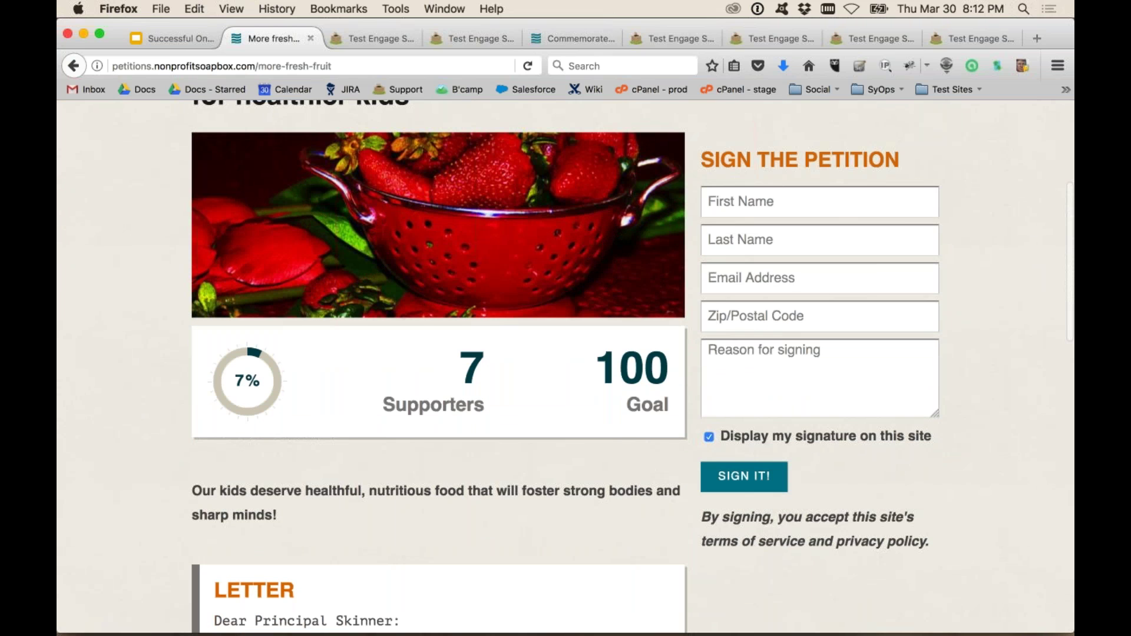
scroll(565, 365, down, 4)
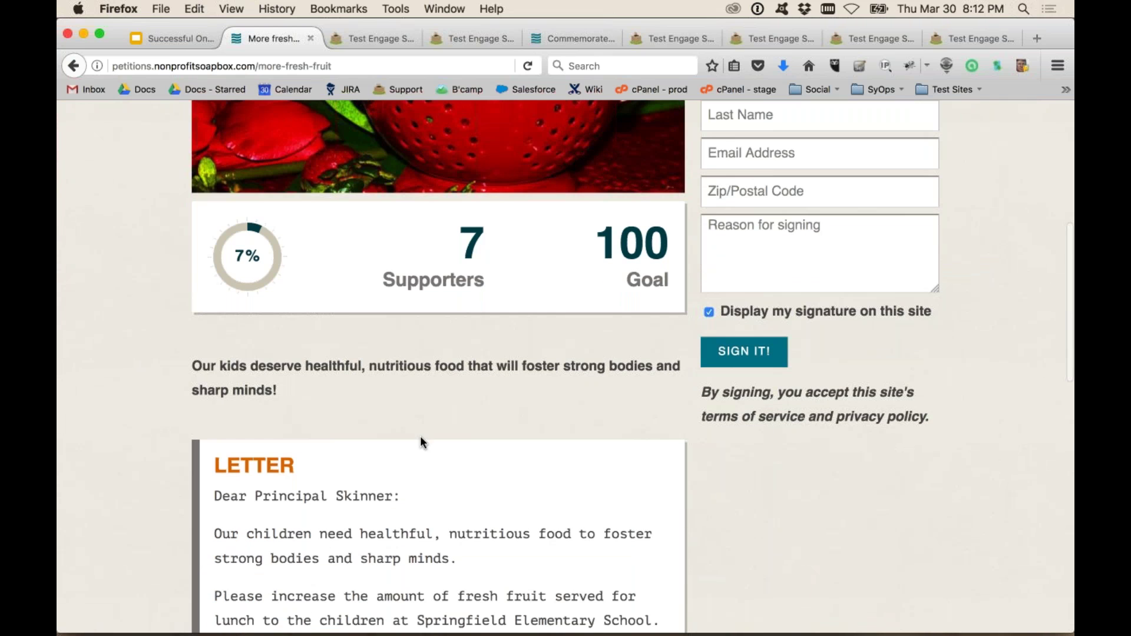
scroll(489, 380, down, 10)
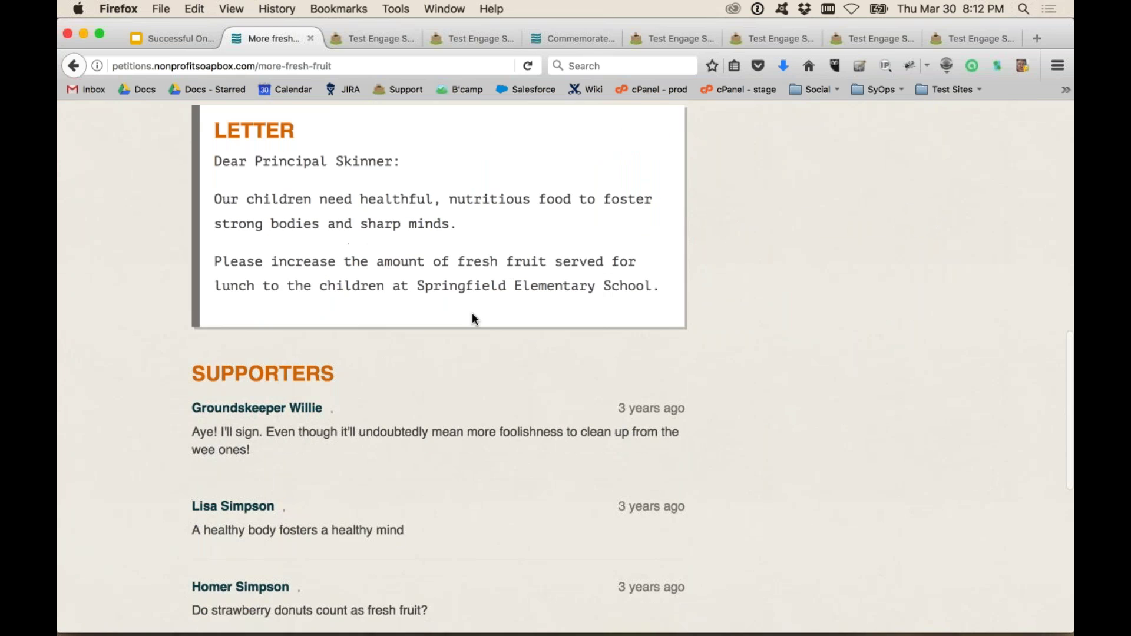
scroll(472, 312, down, 3)
scroll(472, 319, down, 3)
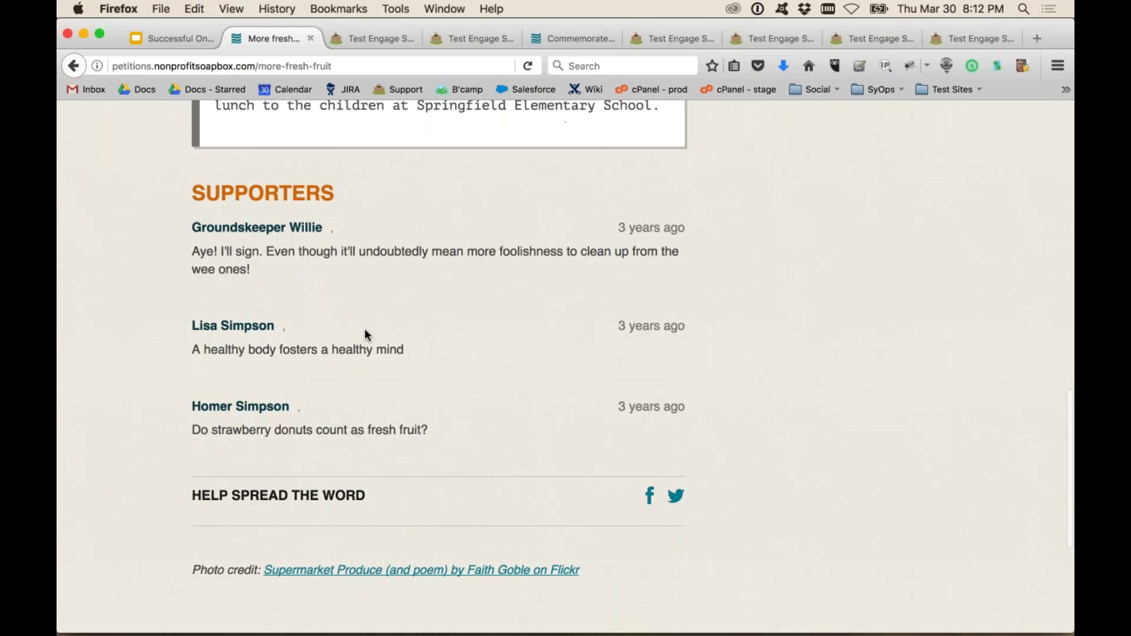
scroll(574, 502, up, 20)
Step: Switch to the Test Engage Stage administration and bring up the Basics settings of a new petition page
click(384, 40)
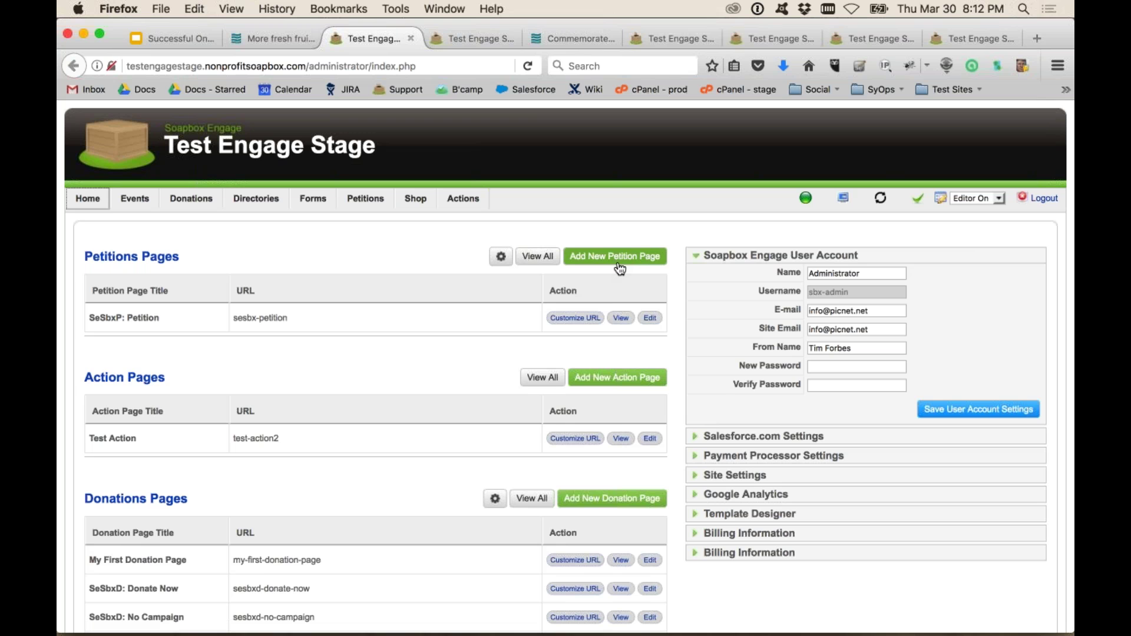
click(482, 39)
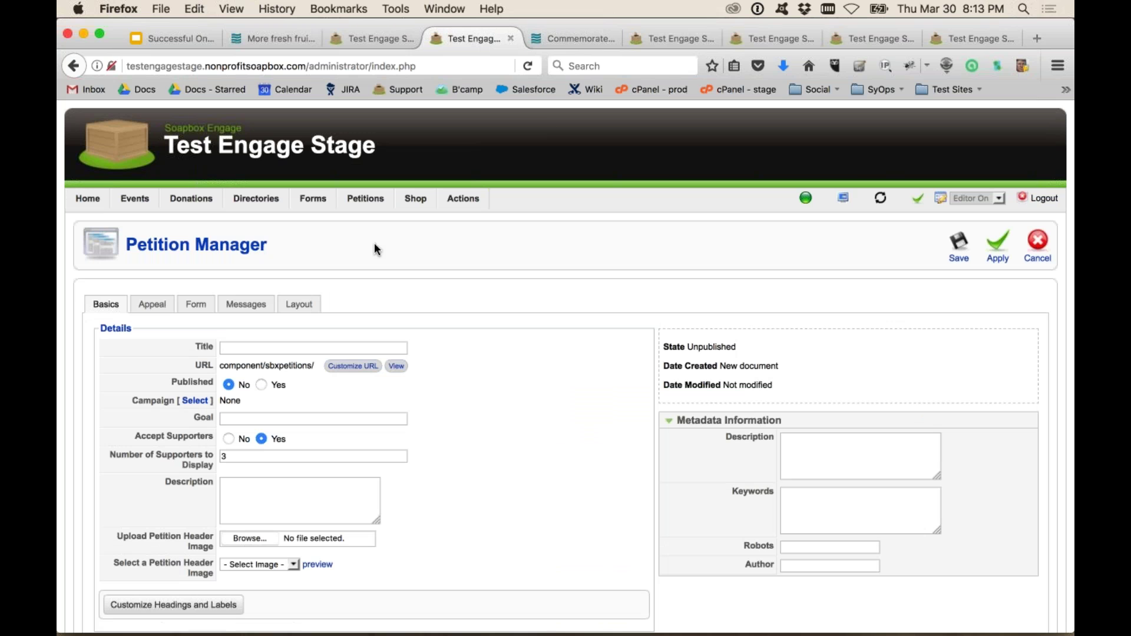
click(996, 76)
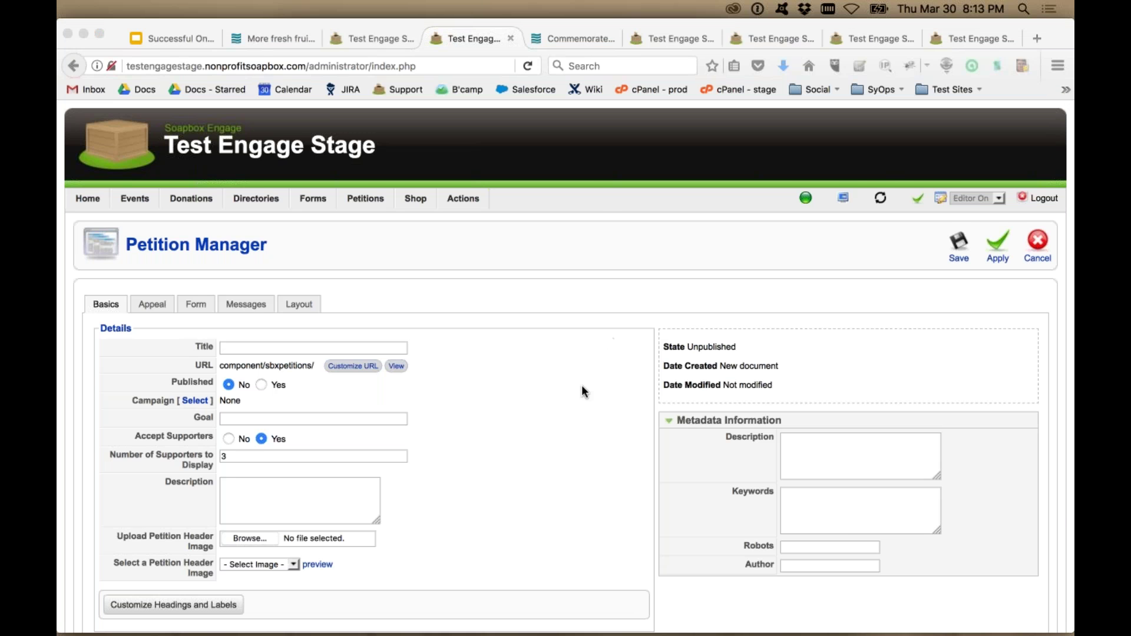
scroll(582, 387, down, 2)
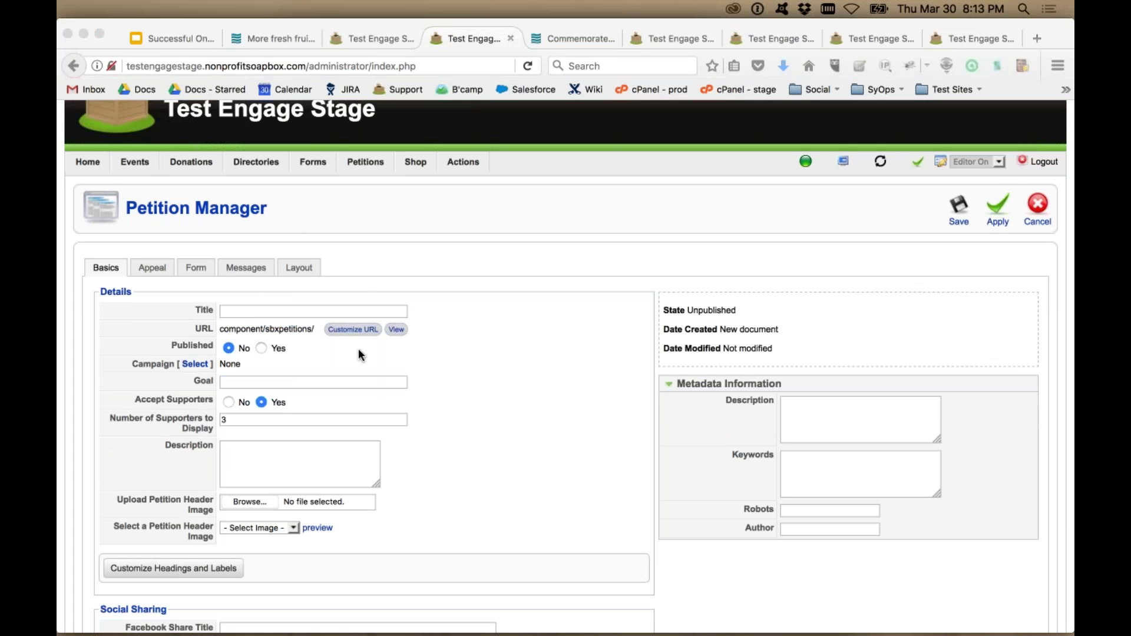
scroll(397, 362, down, 3)
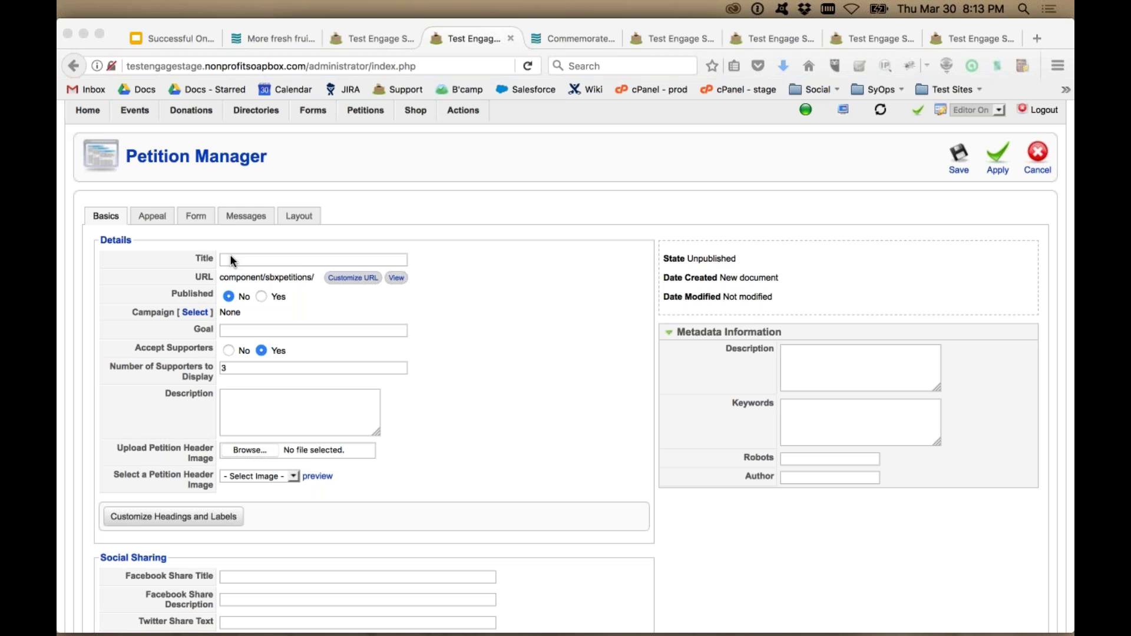
Step: Inspect the page link options for customizing the new petition's URL, and close them without saving
click(365, 276)
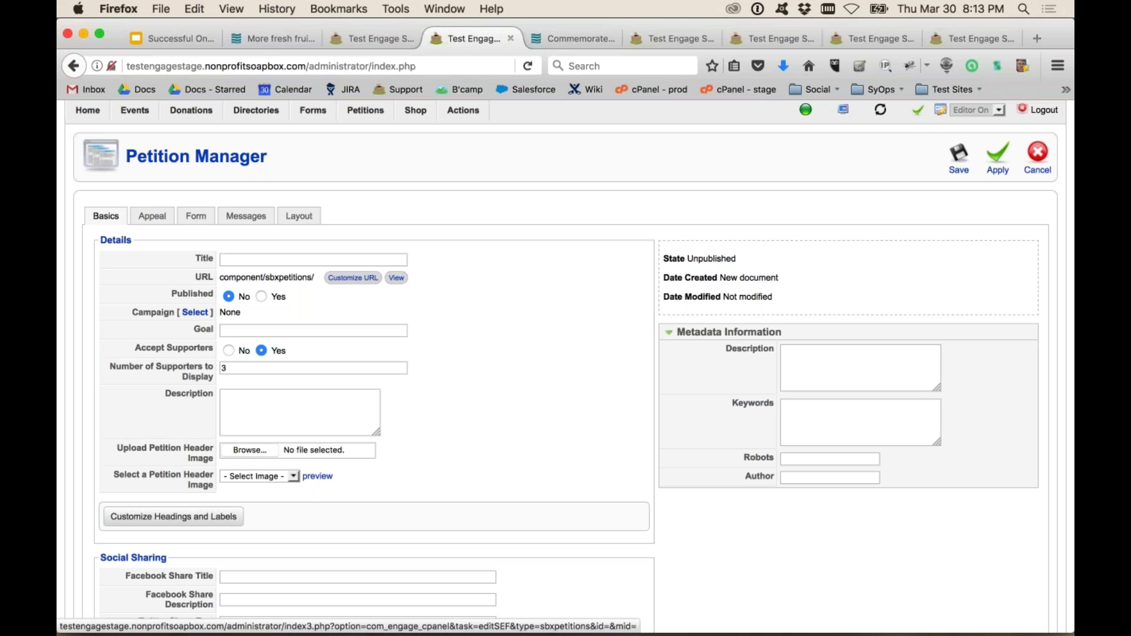
click(365, 277)
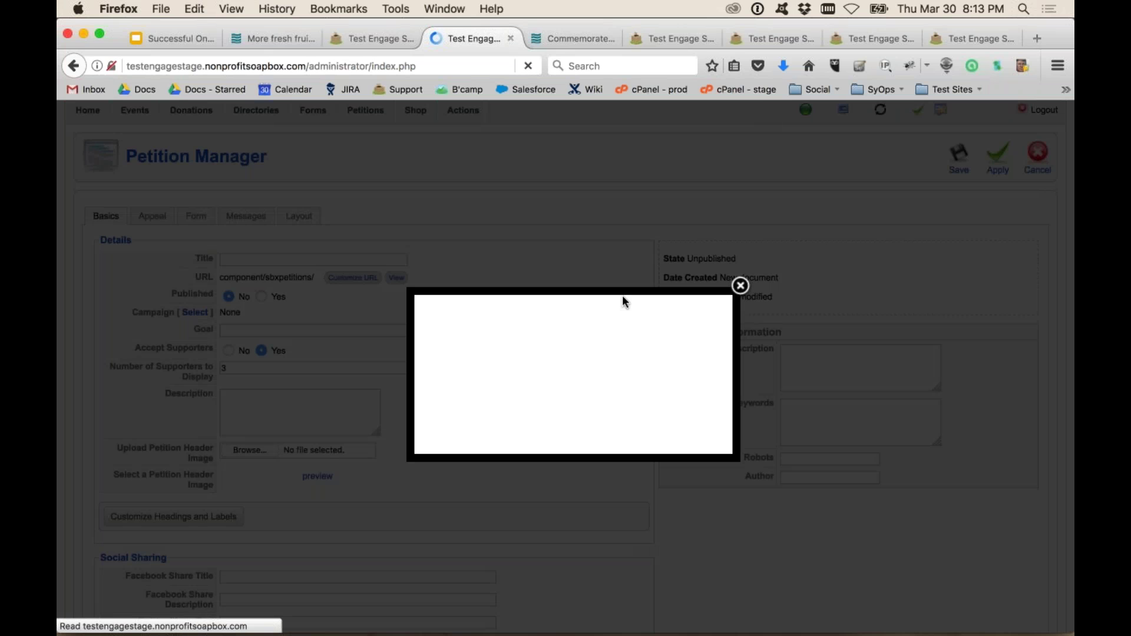
click(740, 286)
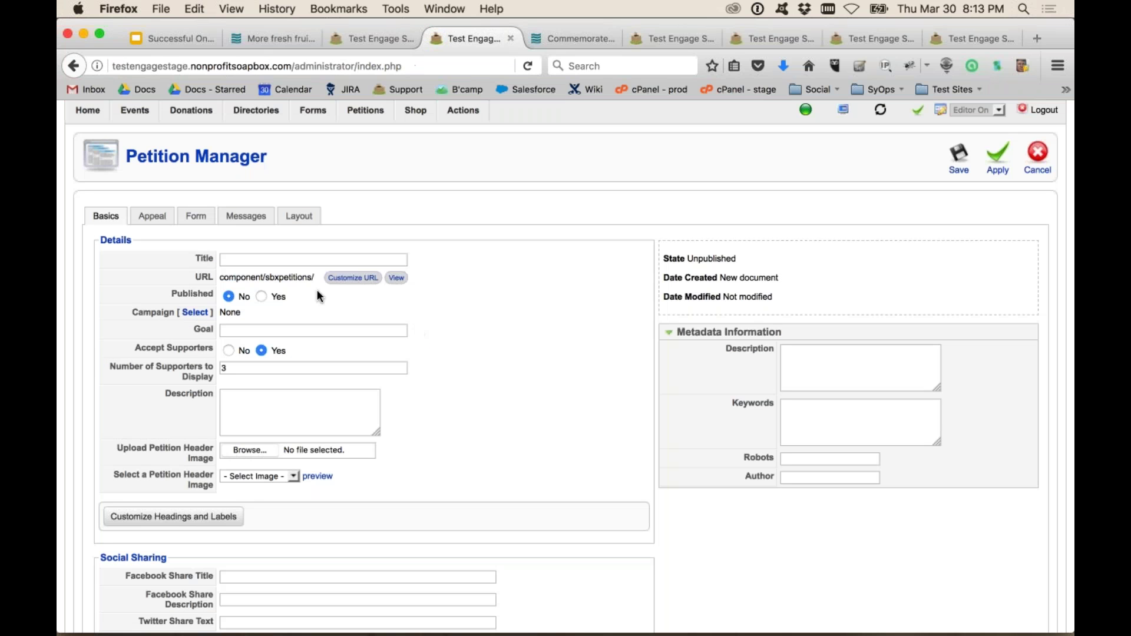
click(312, 260)
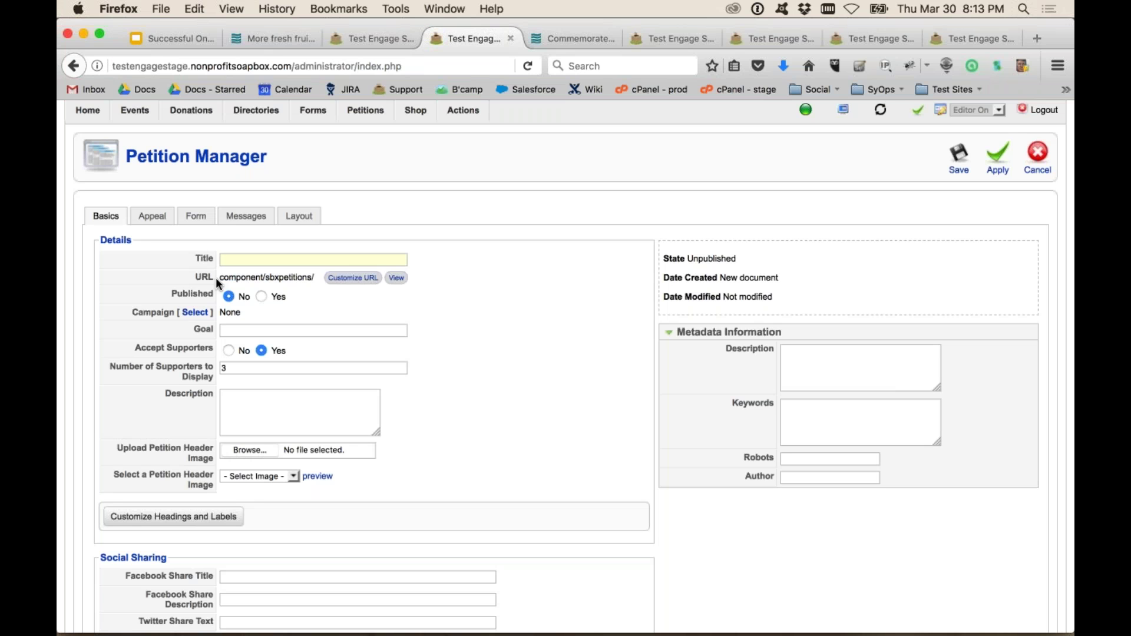
click(352, 281)
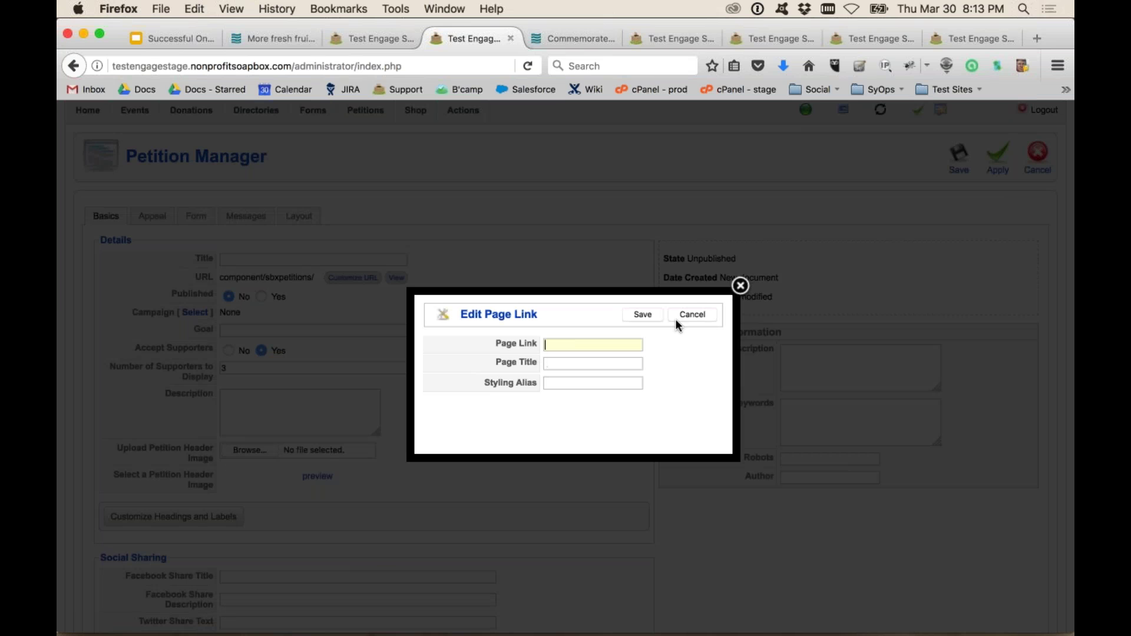
click(691, 311)
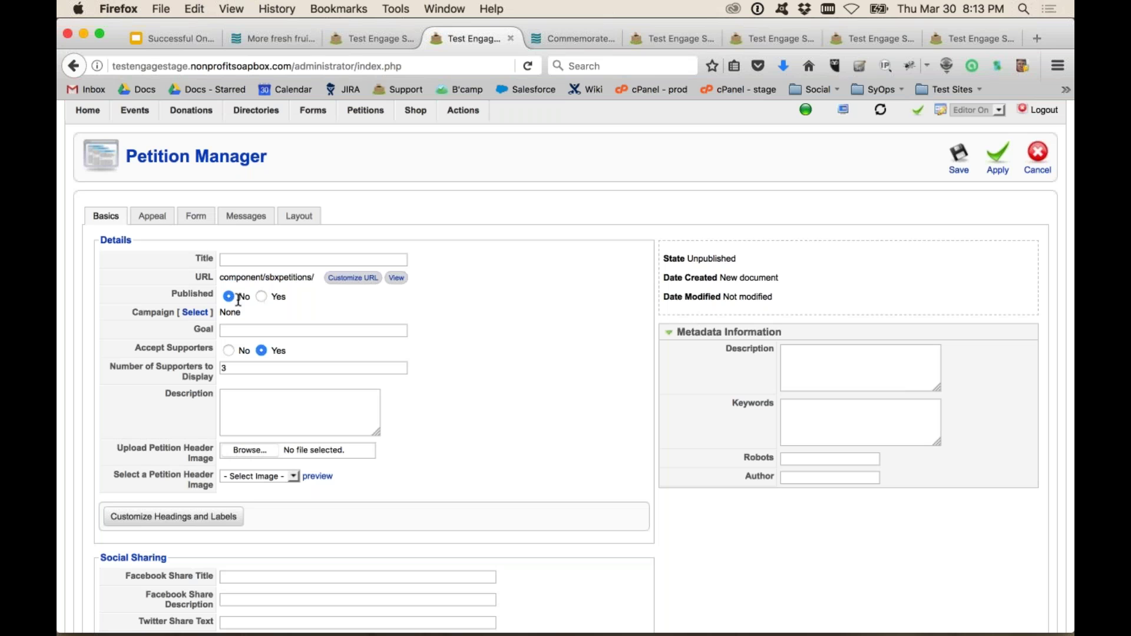
Step: Browse the Salesforce campaigns available for linking to the petition
click(195, 312)
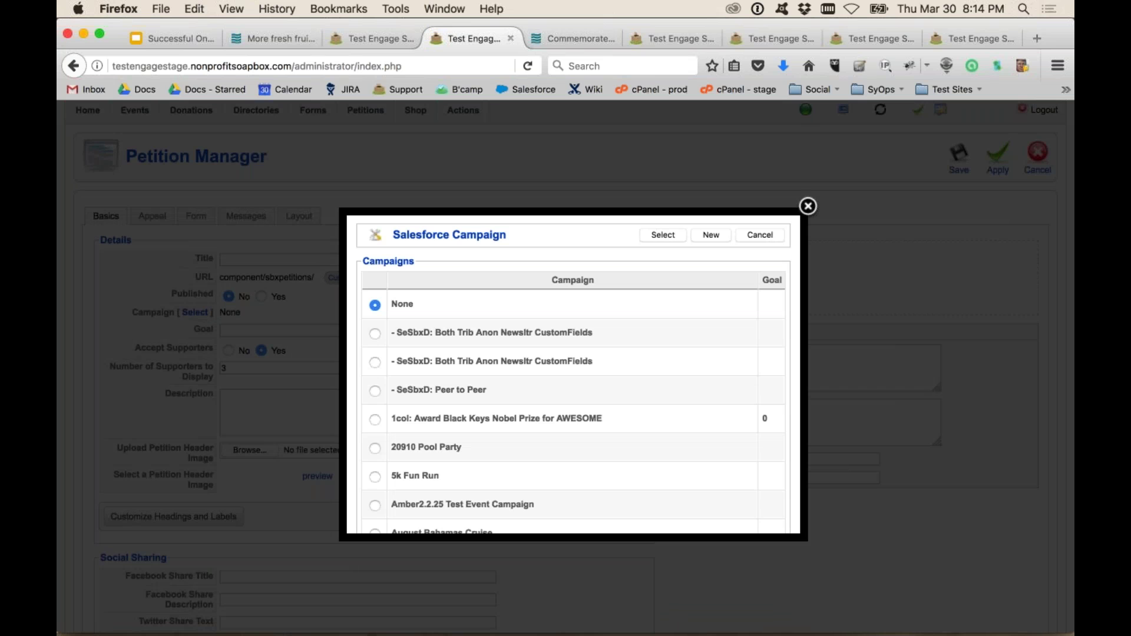
scroll(488, 352, down, 1)
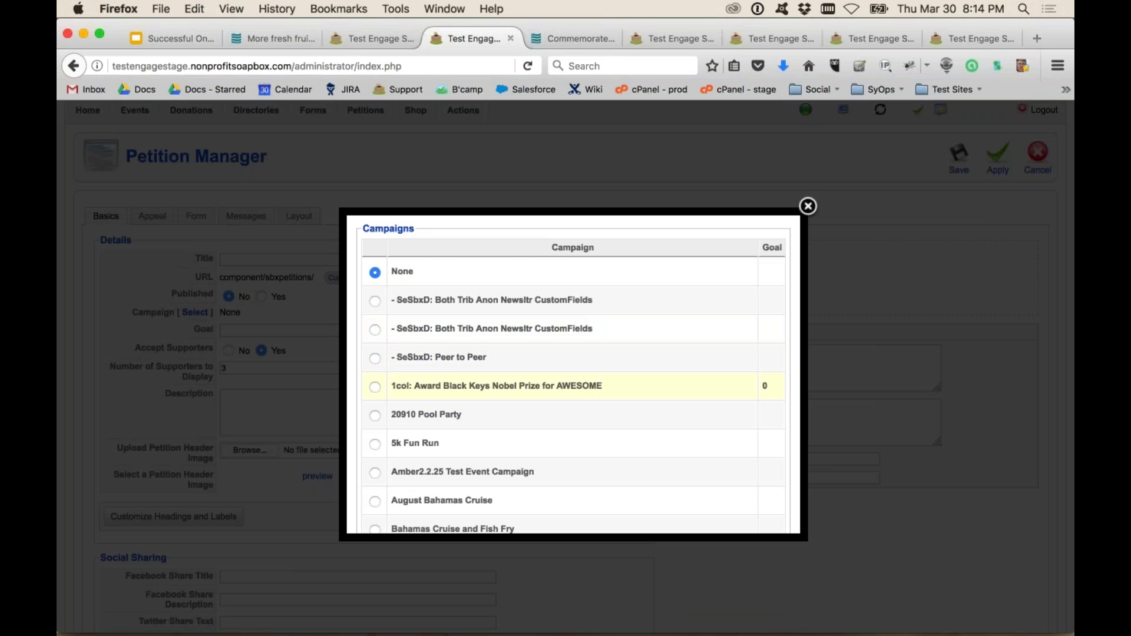
scroll(488, 389, down, 4)
scroll(488, 389, up, 5)
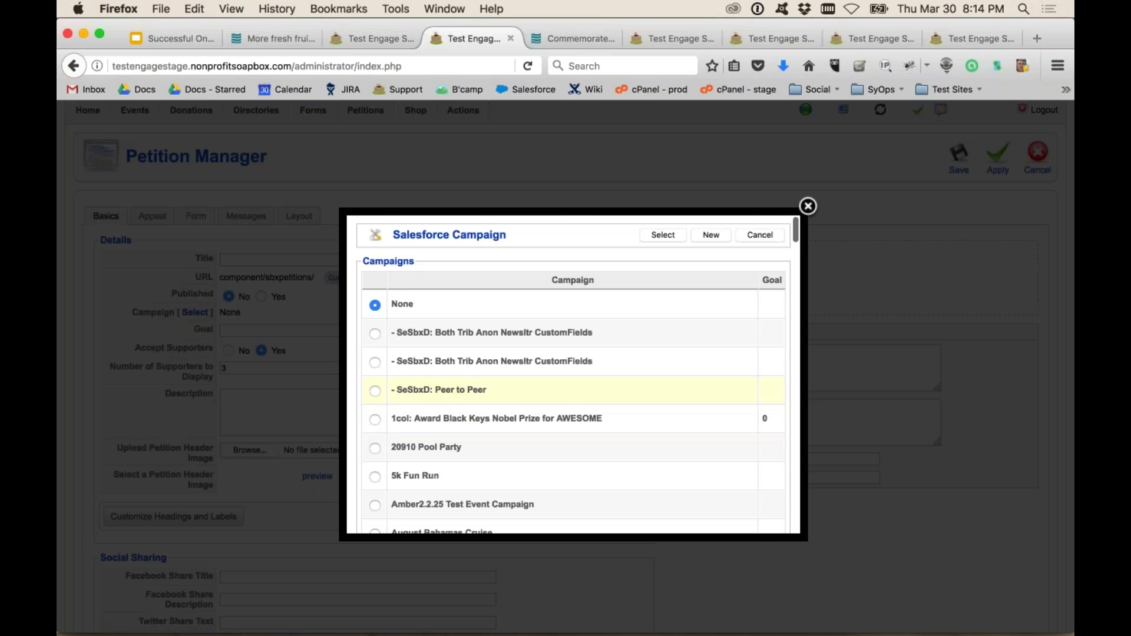
Step: Examine the fields for creating a new Salesforce campaign, including its type options, and cancel without creating one
click(709, 234)
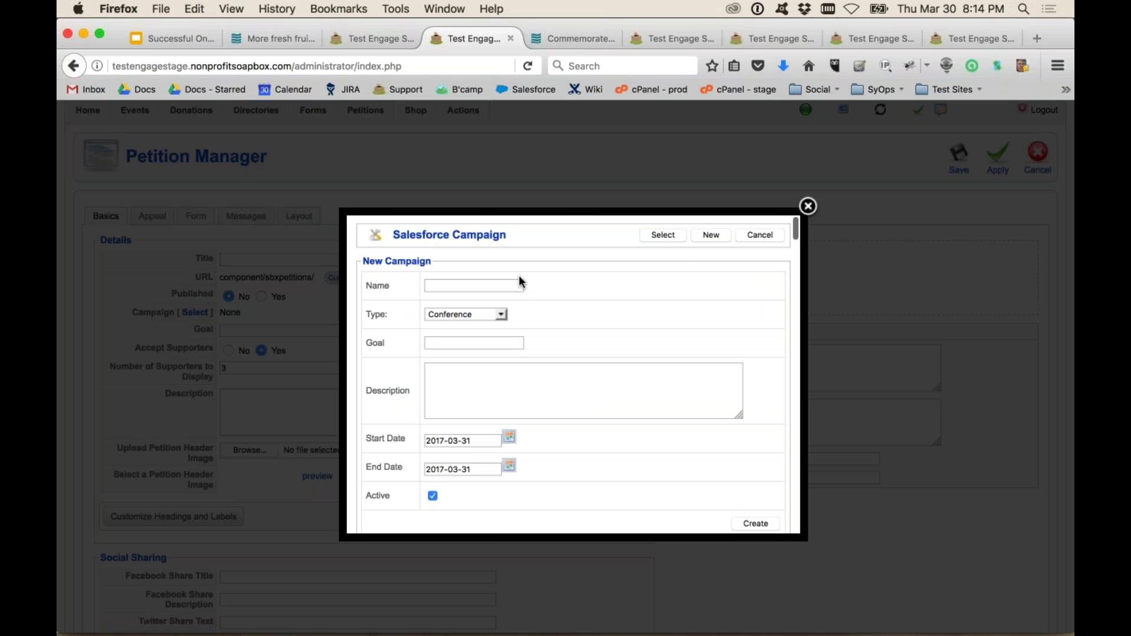
click(456, 286)
click(457, 311)
click(456, 311)
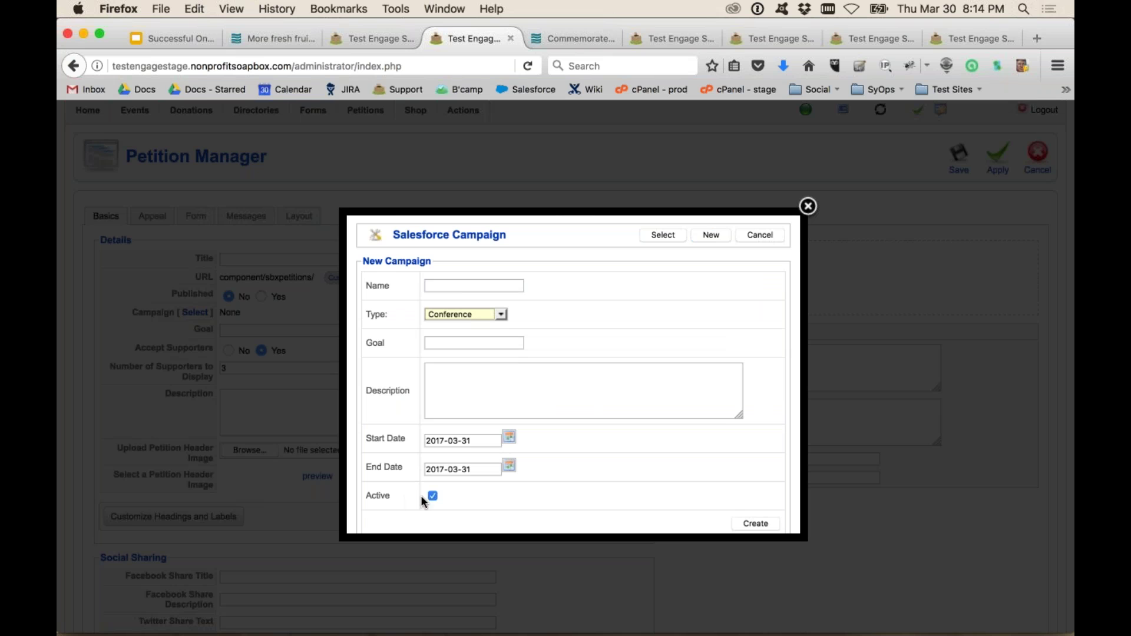
click(760, 234)
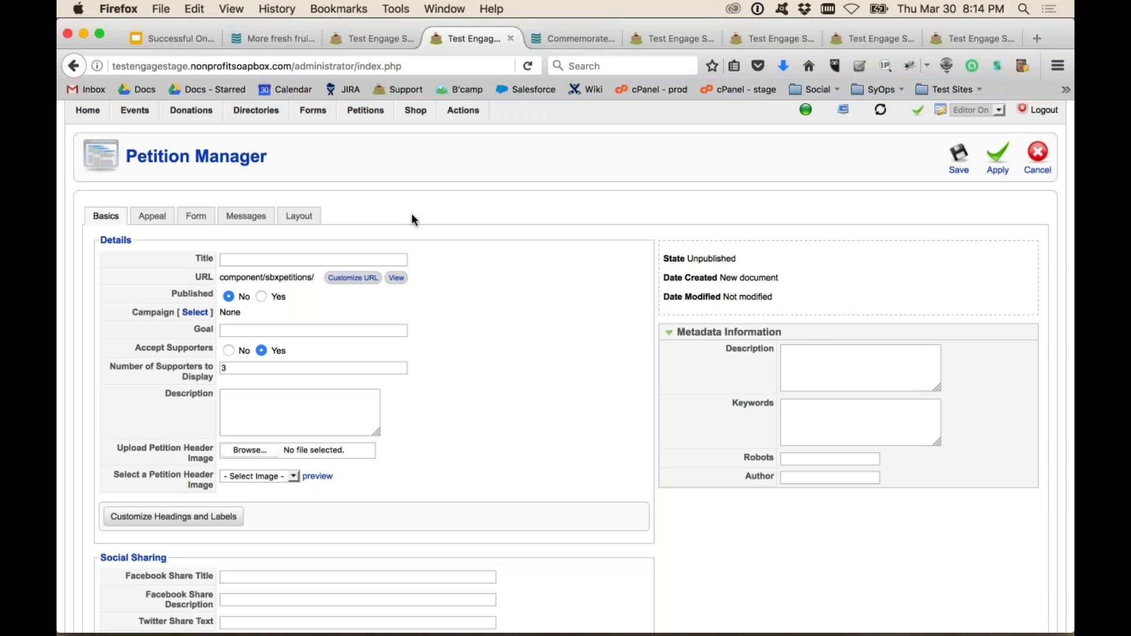
Step: Read the Accept Supporters explanation and examine how supporters are listed on the published fresh fruit petition page
mouse_move(185, 351)
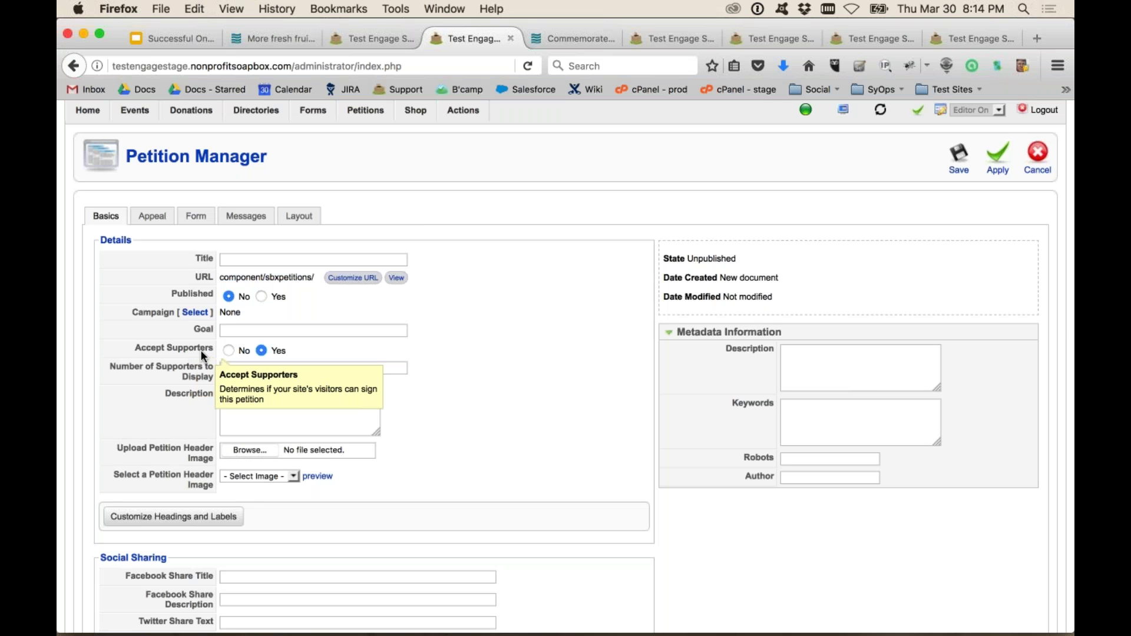
scroll(201, 356, down, 1)
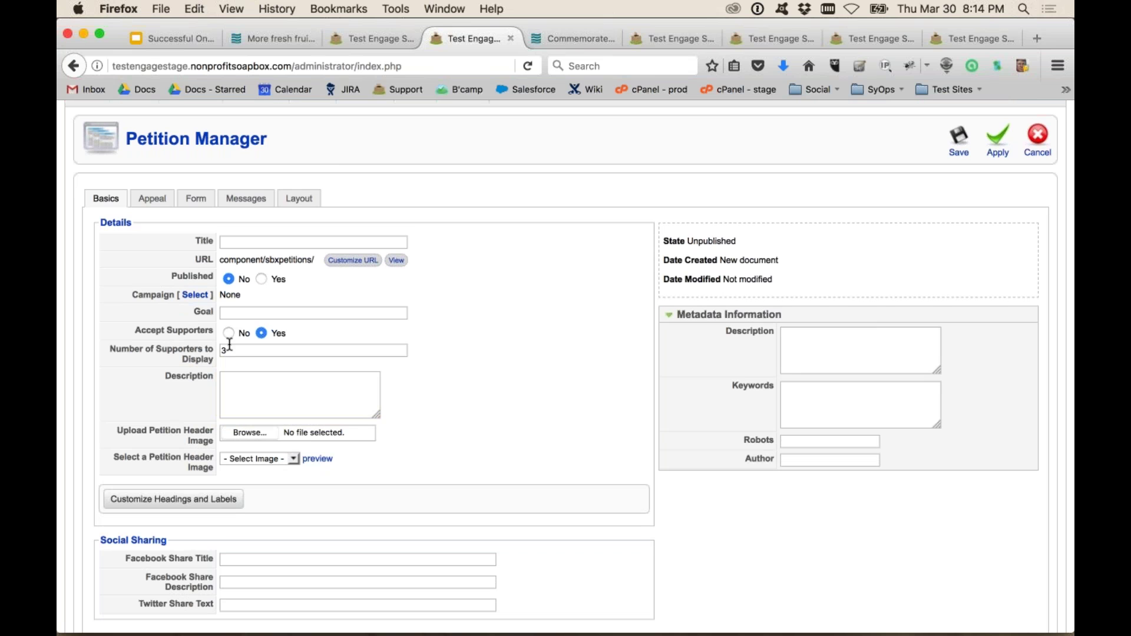
click(280, 40)
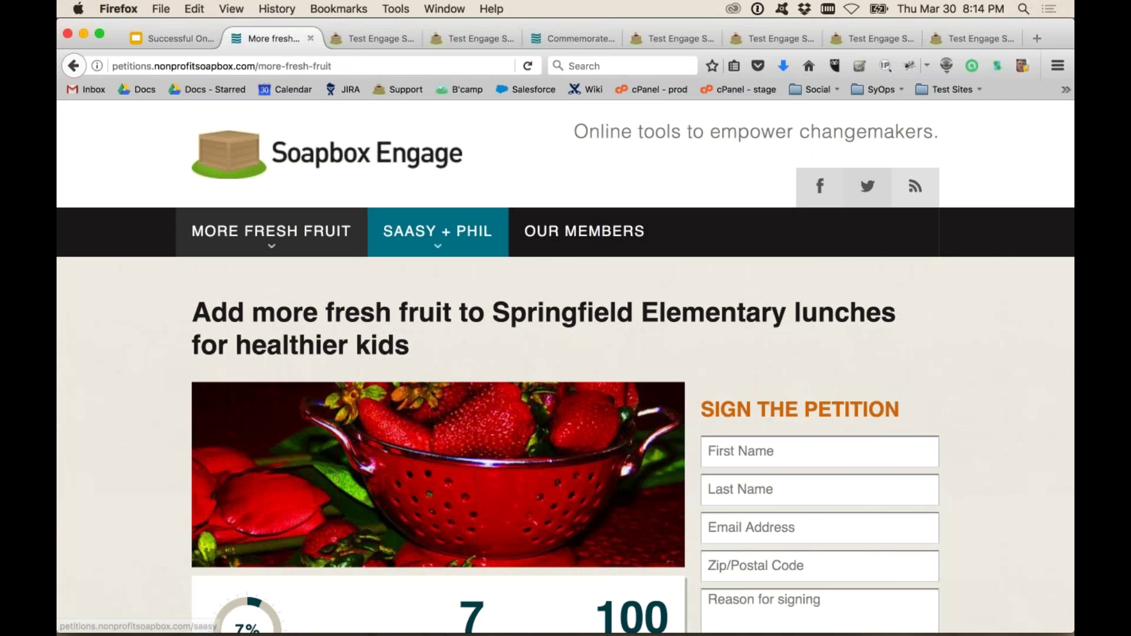
scroll(442, 229, down, 10)
scroll(438, 323, down, 8)
scroll(438, 324, up, 2)
scroll(461, 372, up, 15)
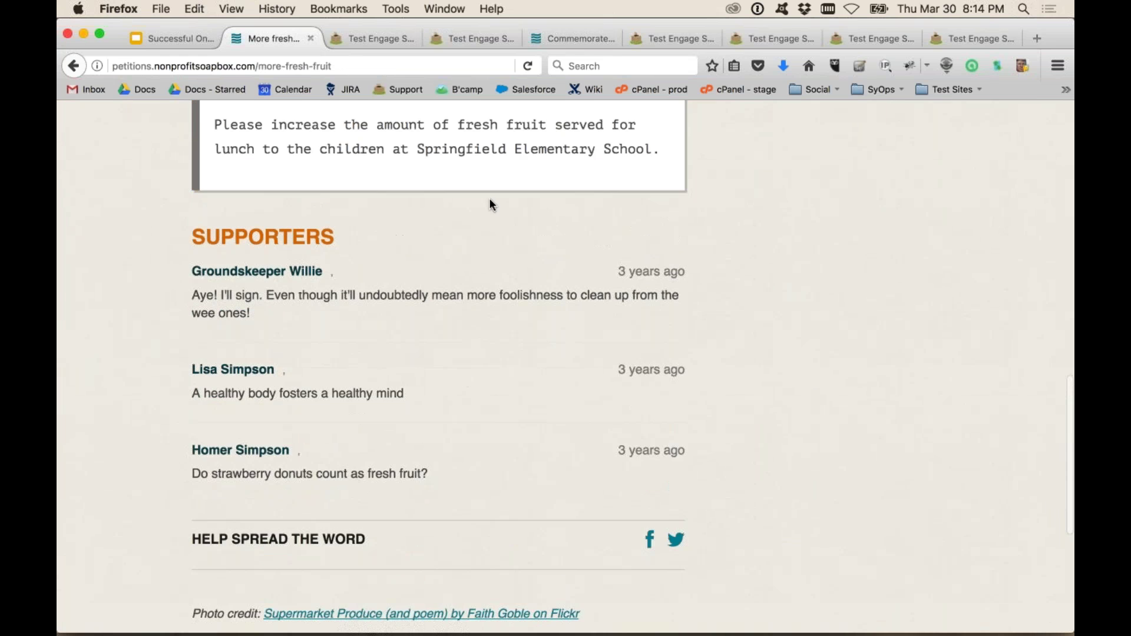
Step: Return to the new petition's settings and inspect the header image upload and existing image choices without selecting any
click(458, 40)
scroll(446, 396, down, 3)
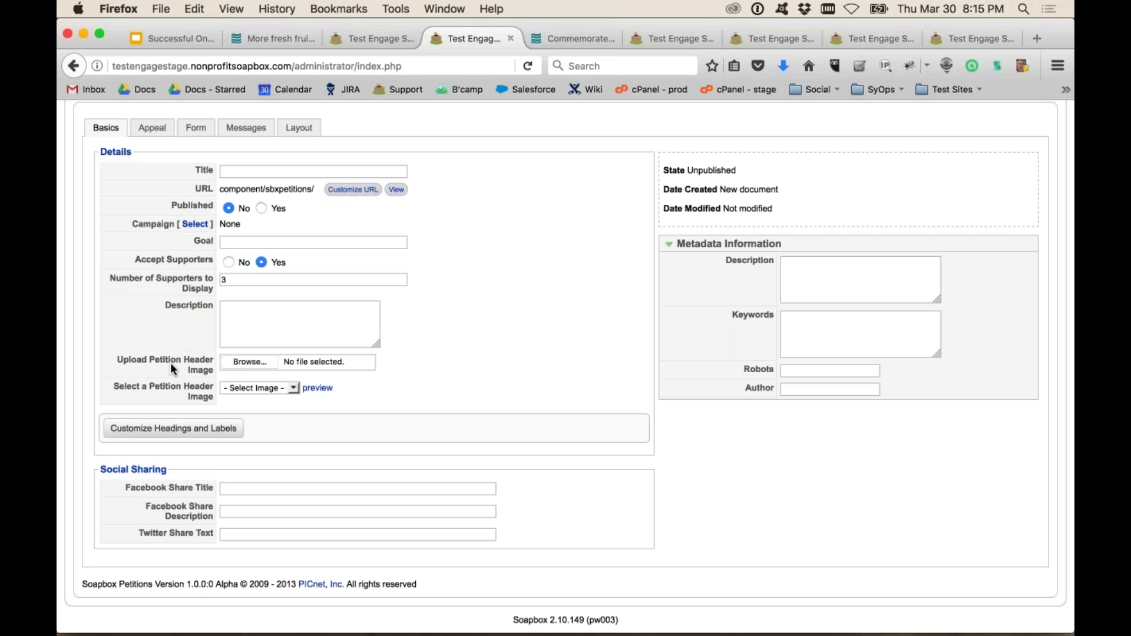
click(241, 363)
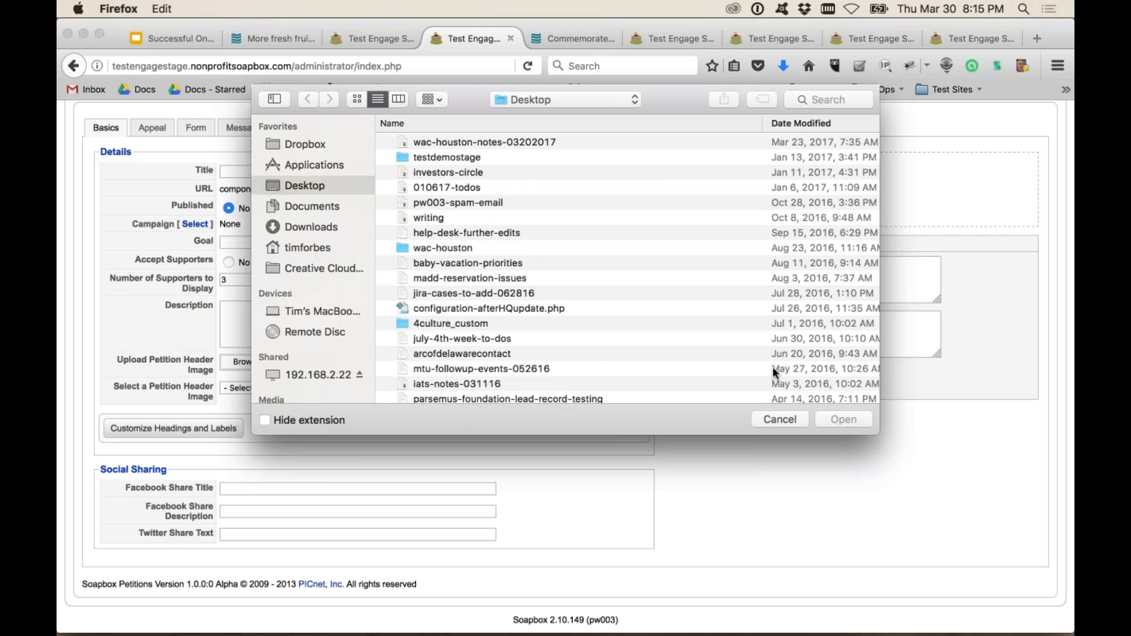
click(777, 419)
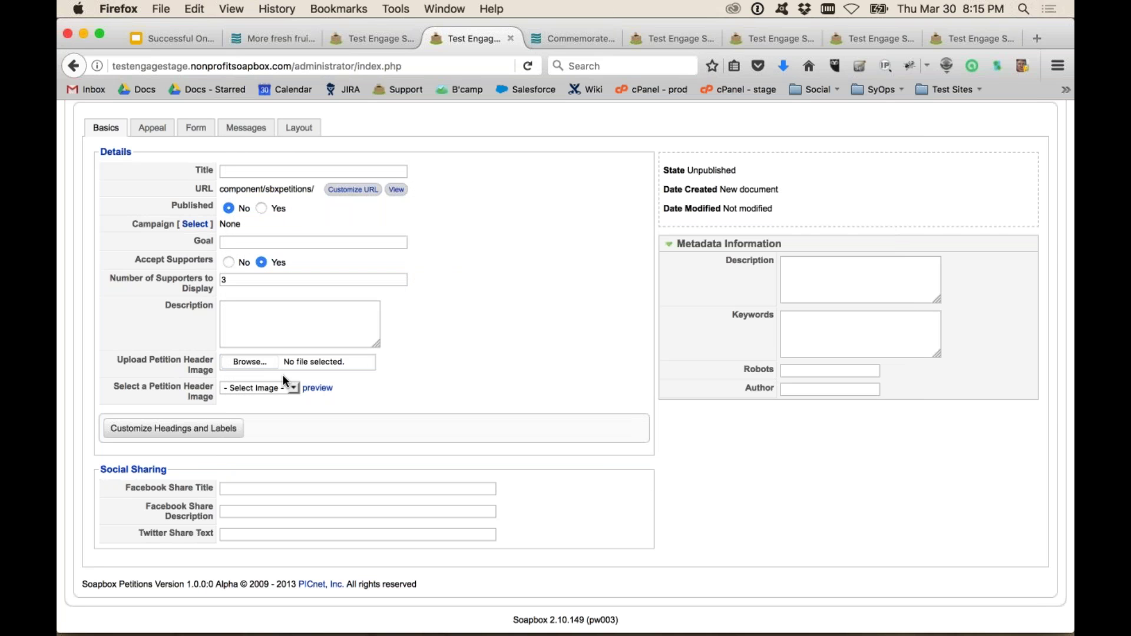
click(273, 389)
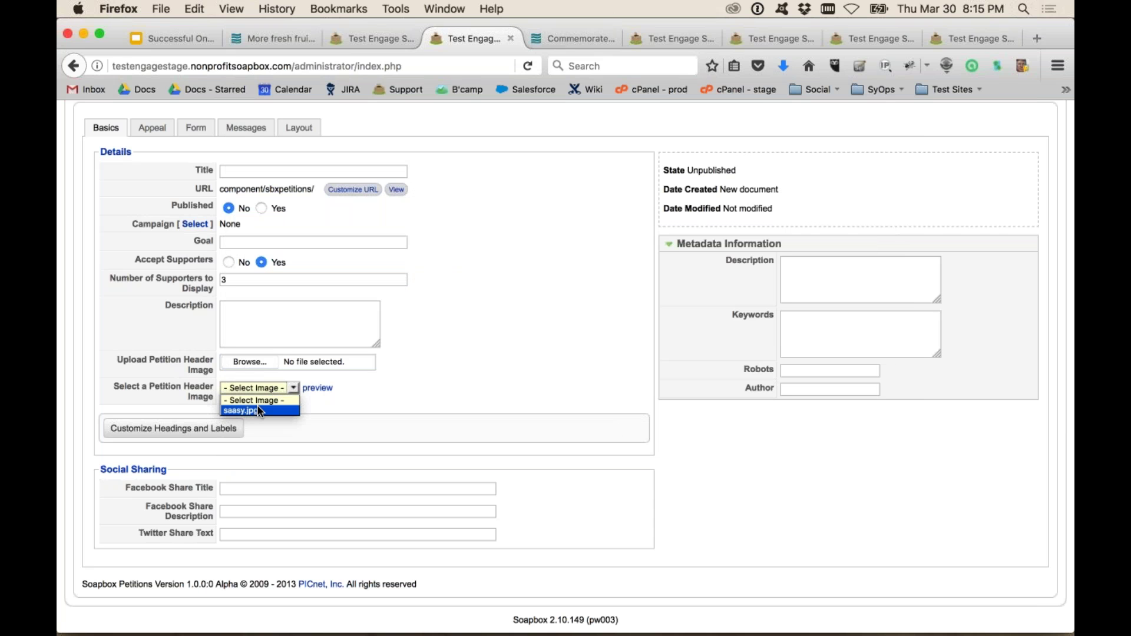
click(416, 375)
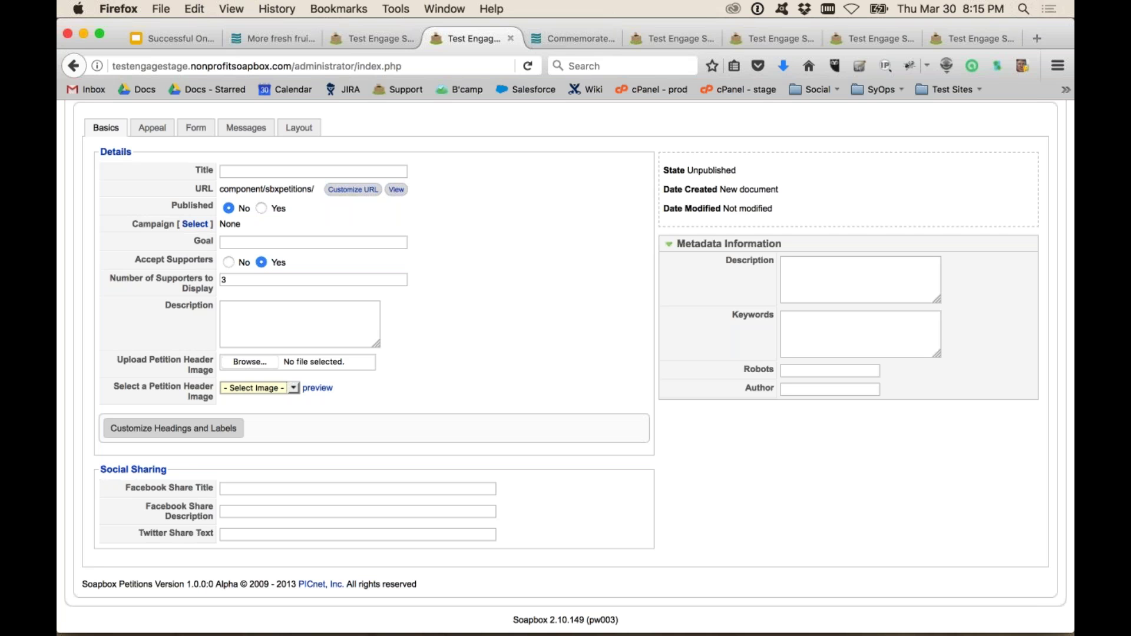
Step: Expand the customizable headings and labels of the petition and look over them and the social sharing fields
click(173, 428)
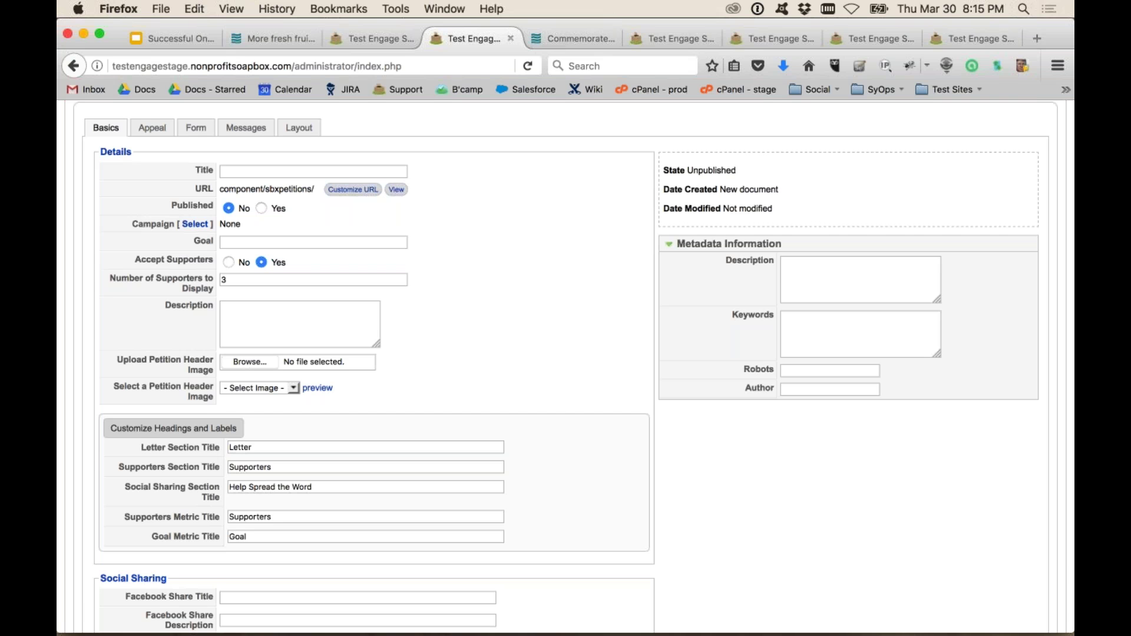
scroll(95, 434, down, 3)
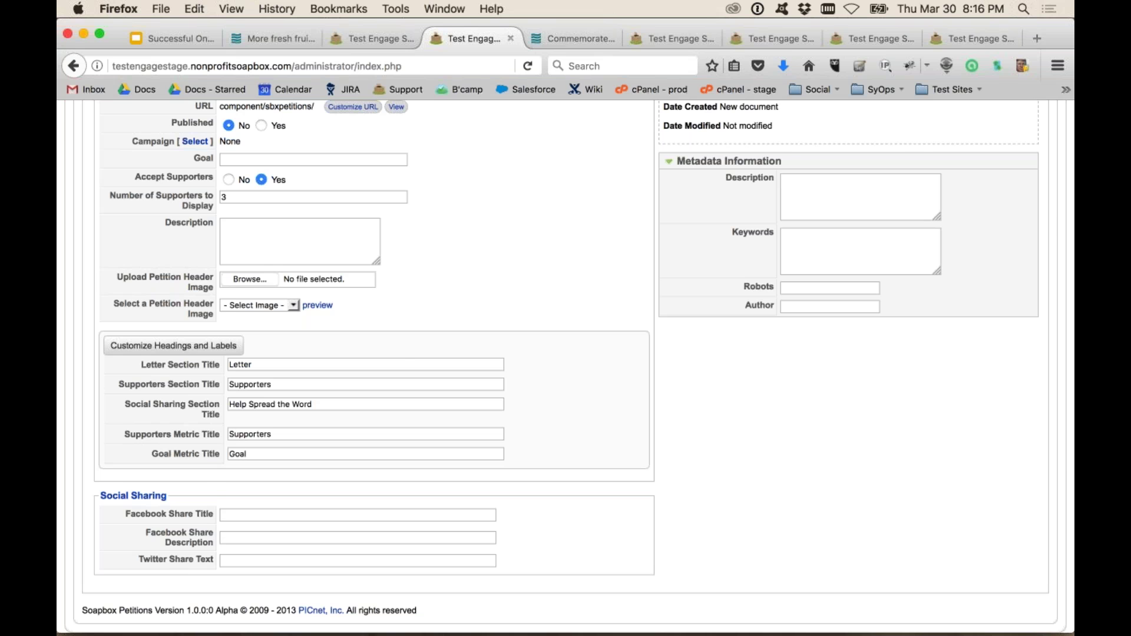
scroll(265, 377, up, 5)
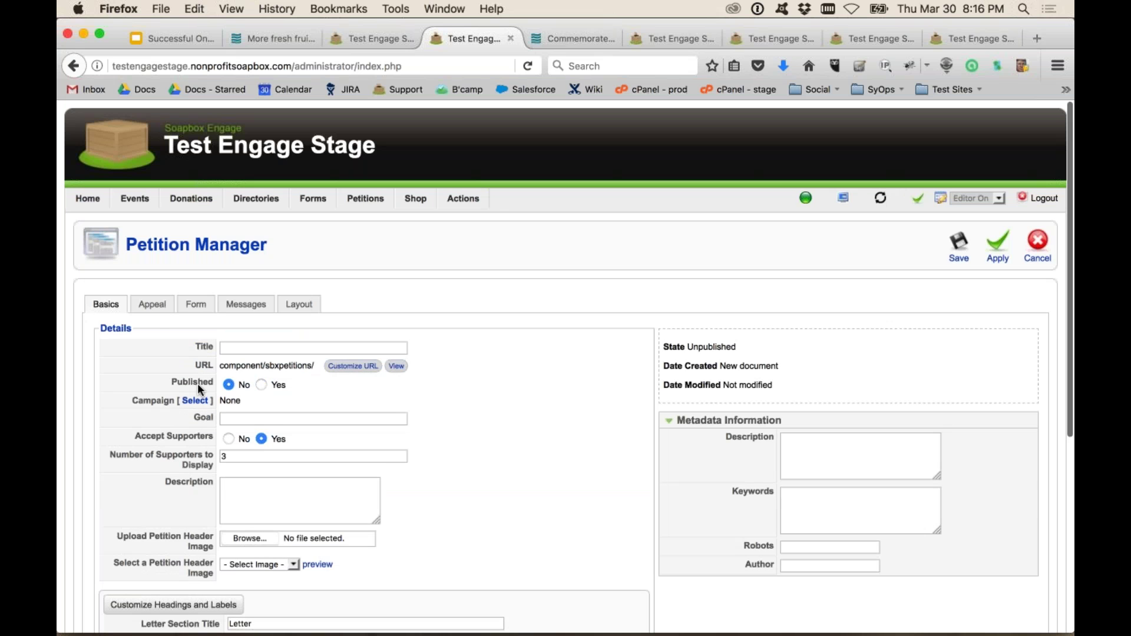
Step: Open the new petition's appeal settings and compare the page description with the intro text on the published fresh fruit petition
click(159, 312)
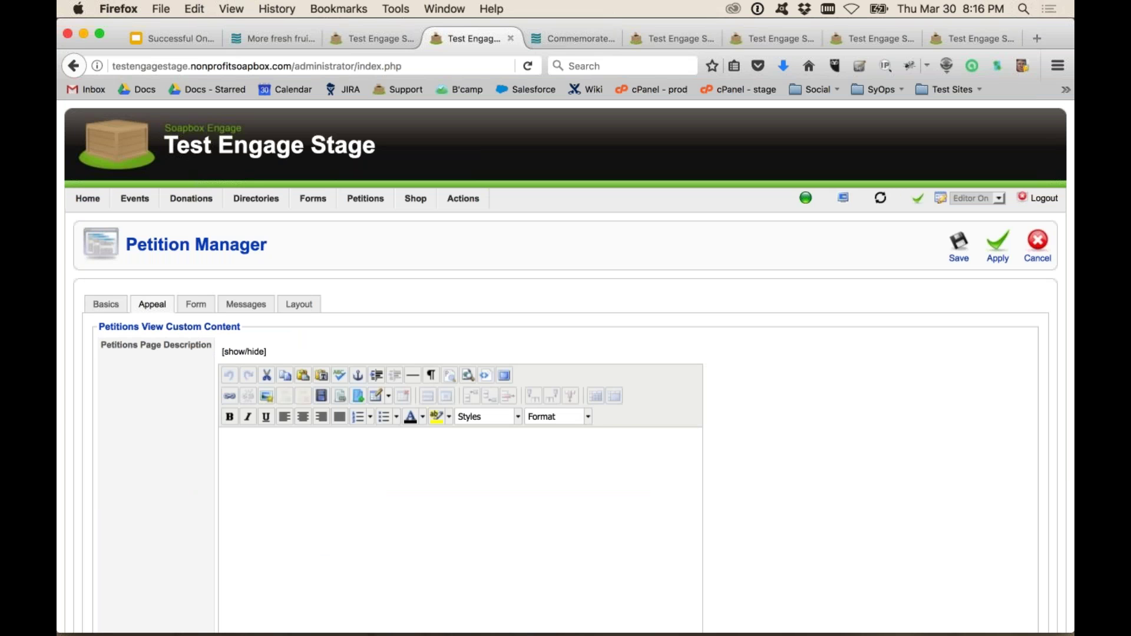
scroll(565, 365, down, 1)
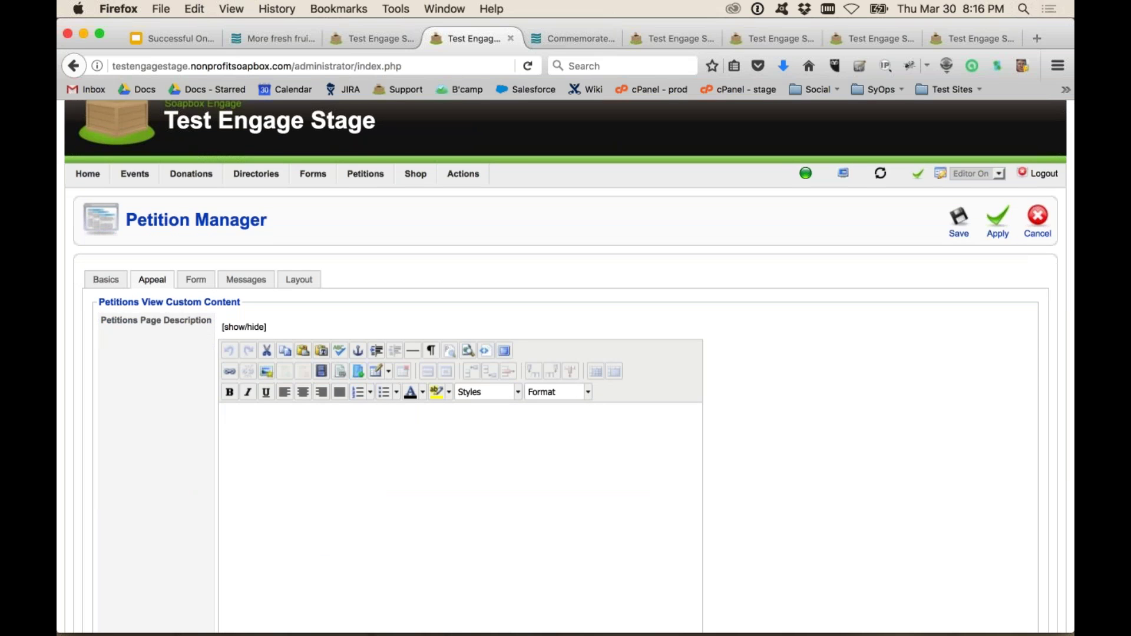
click(276, 36)
scroll(442, 194, down, 5)
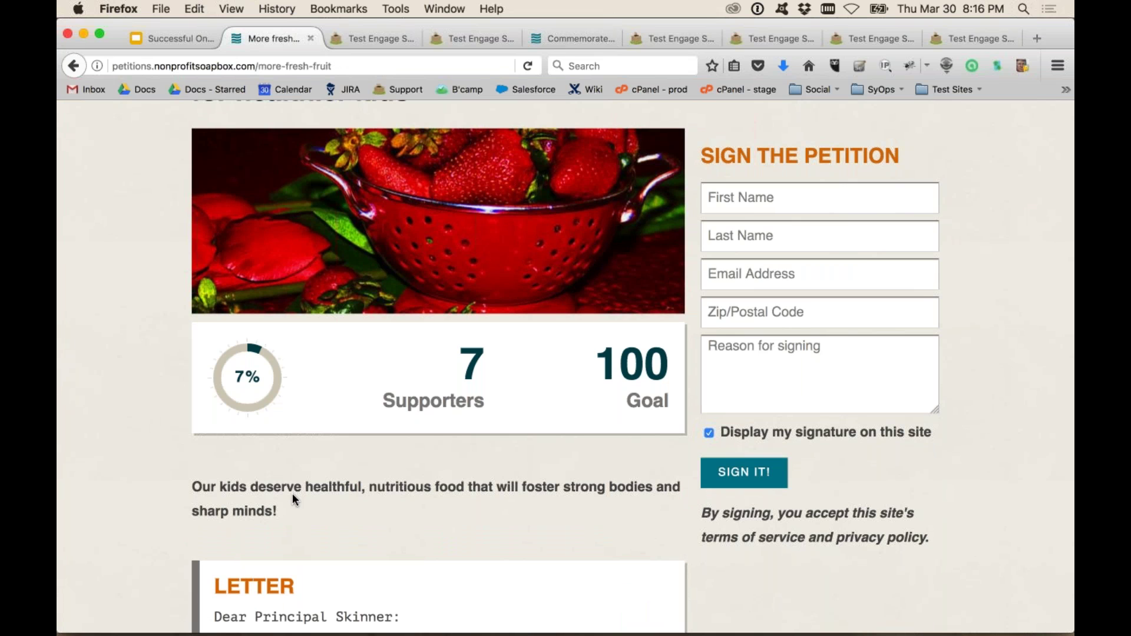
click(382, 36)
click(476, 39)
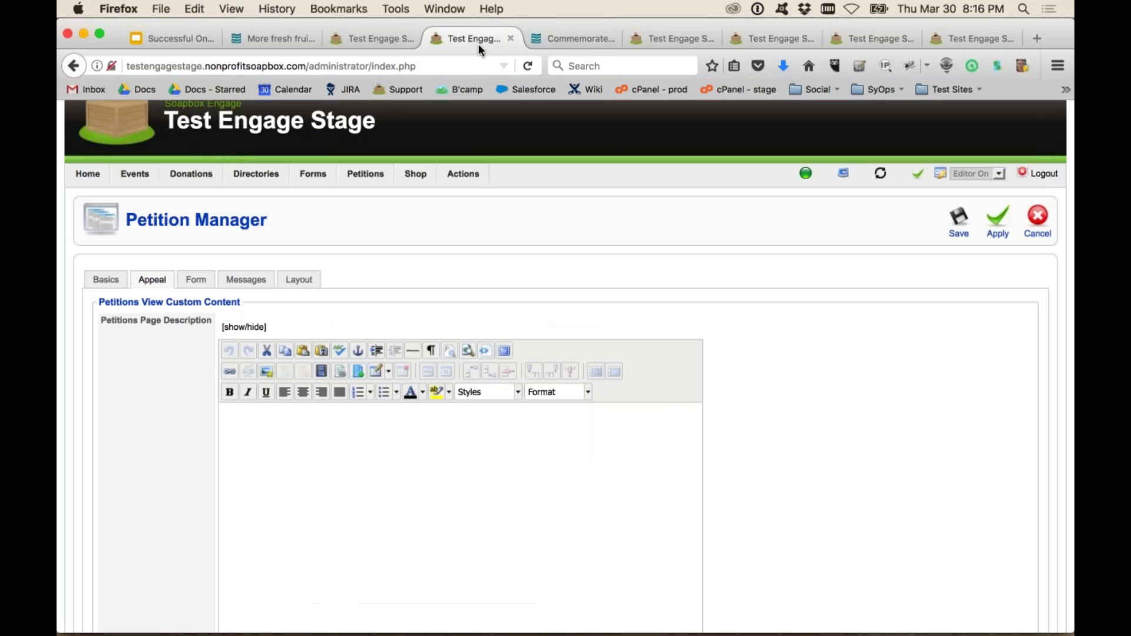
Step: Look over the Petitions Page Letter and Petitions Page Outro editors in the appeal settings
scroll(163, 501, down, 5)
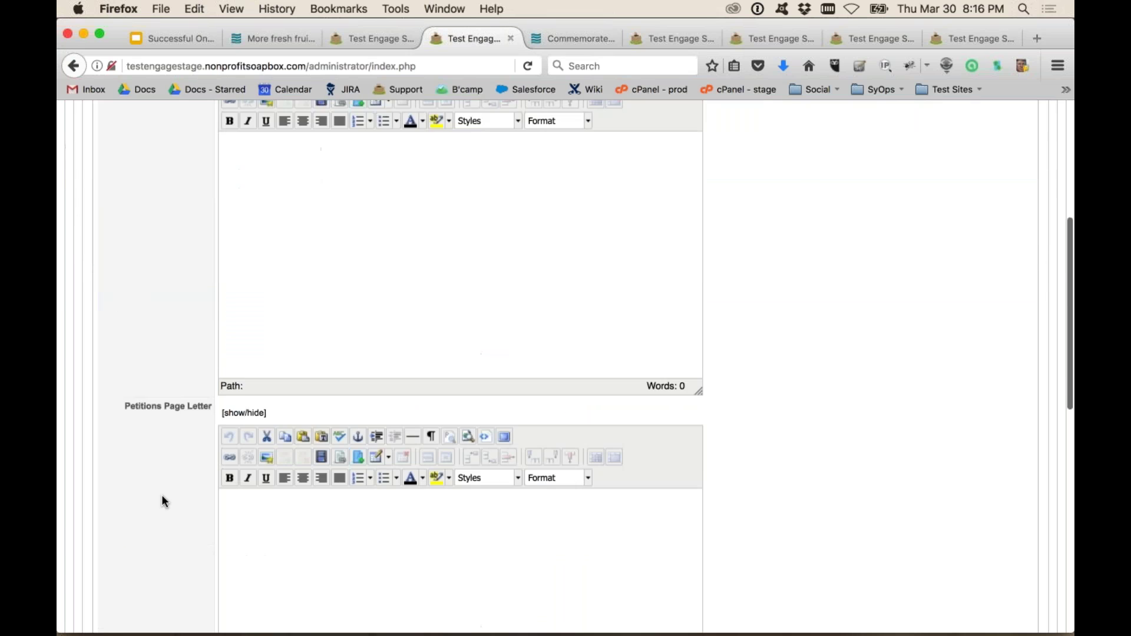
scroll(164, 501, down, 4)
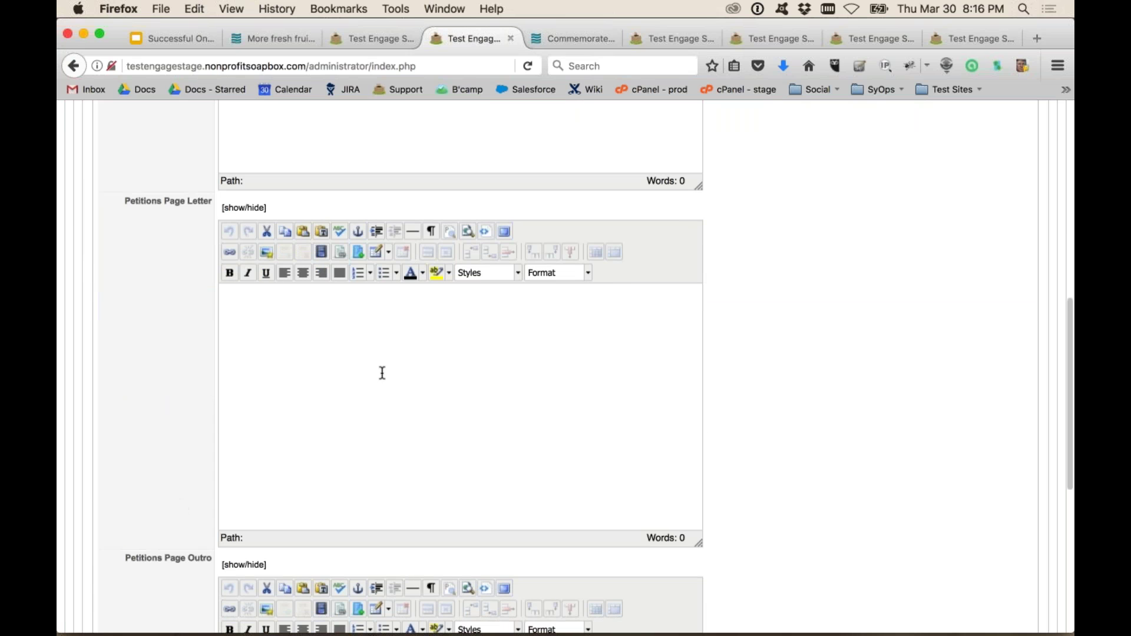
scroll(538, 405, down, 7)
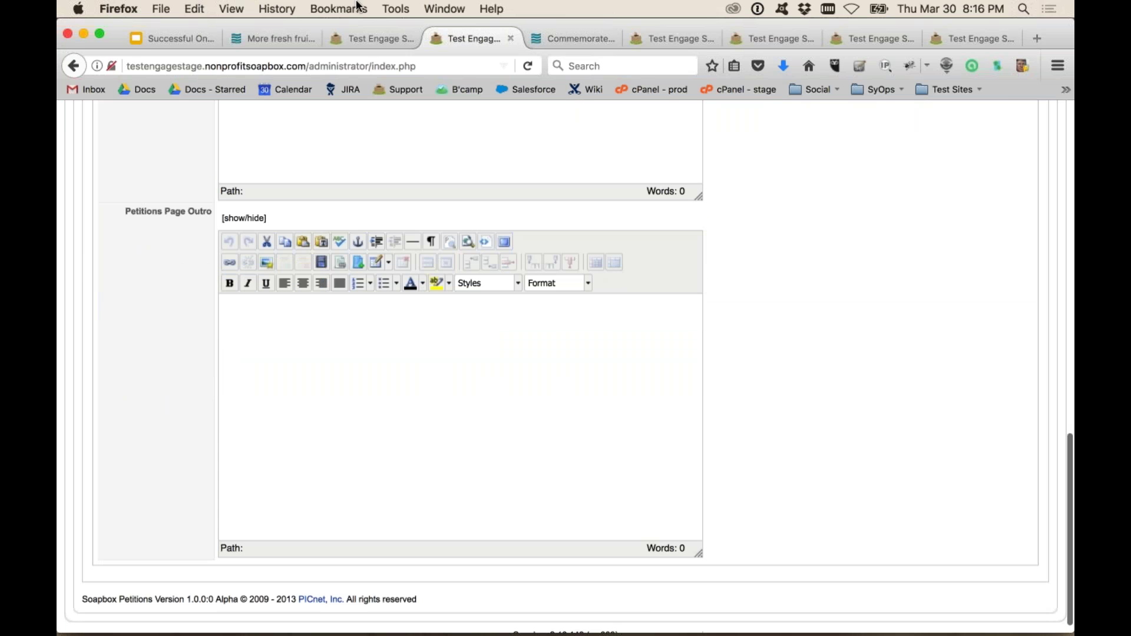
Step: Examine the letter, supporters and closing photo credit on the published fresh fruit petition page
click(260, 37)
scroll(439, 353, down, 5)
scroll(311, 353, down, 4)
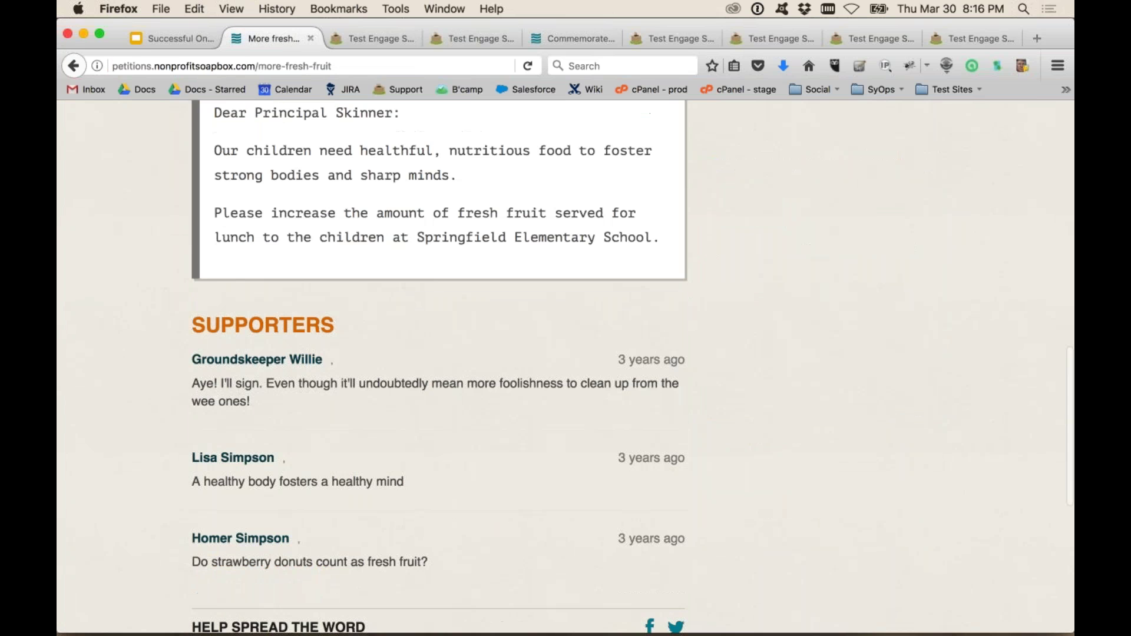
scroll(311, 353, down, 10)
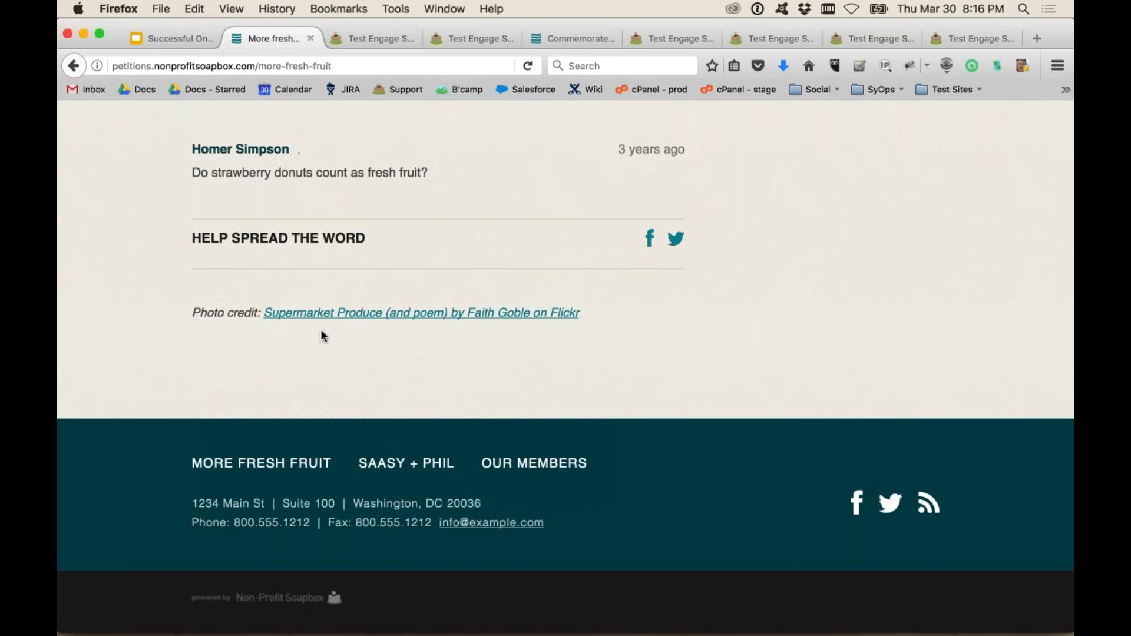
scroll(321, 331, up, 15)
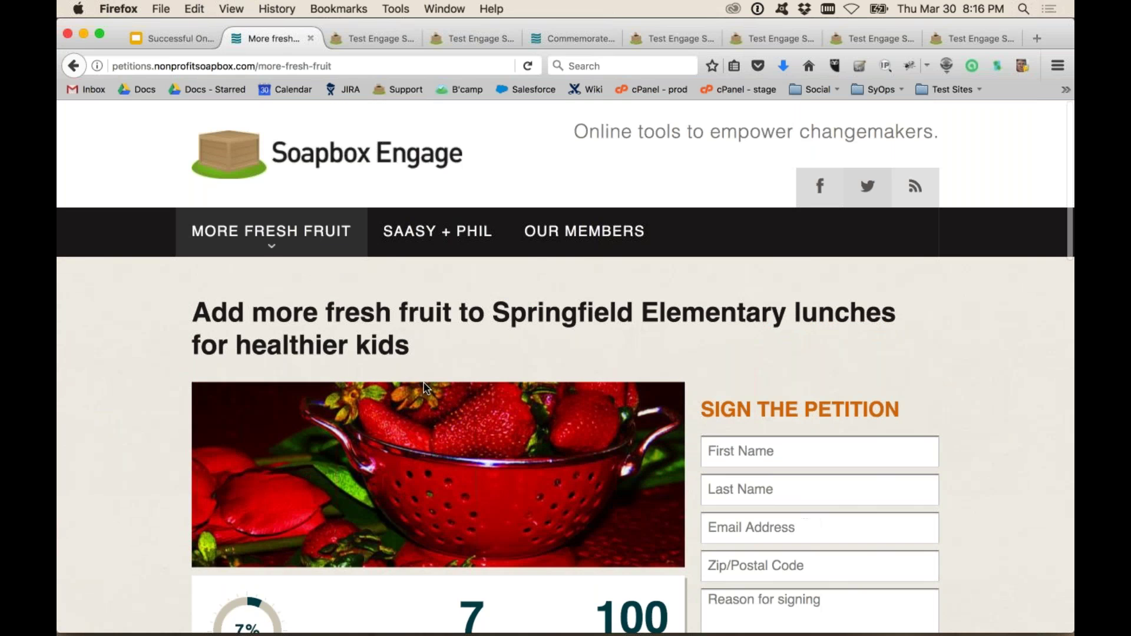
Step: Return to the new petition and examine which signature form fields can be shown, hidden or required
click(384, 34)
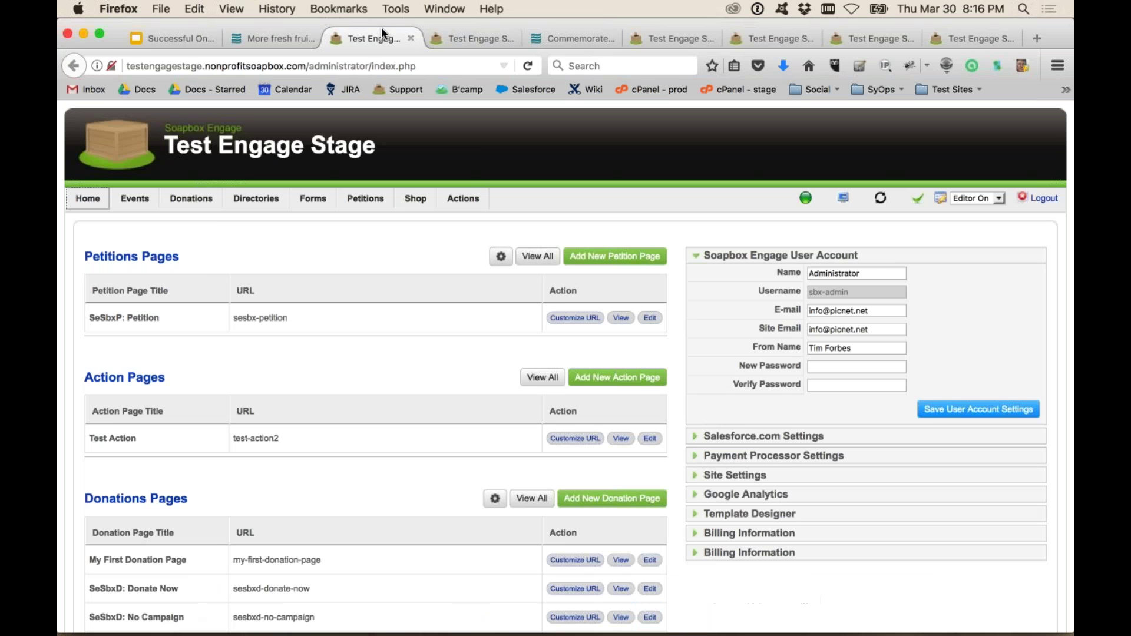
click(456, 38)
scroll(469, 262, up, 10)
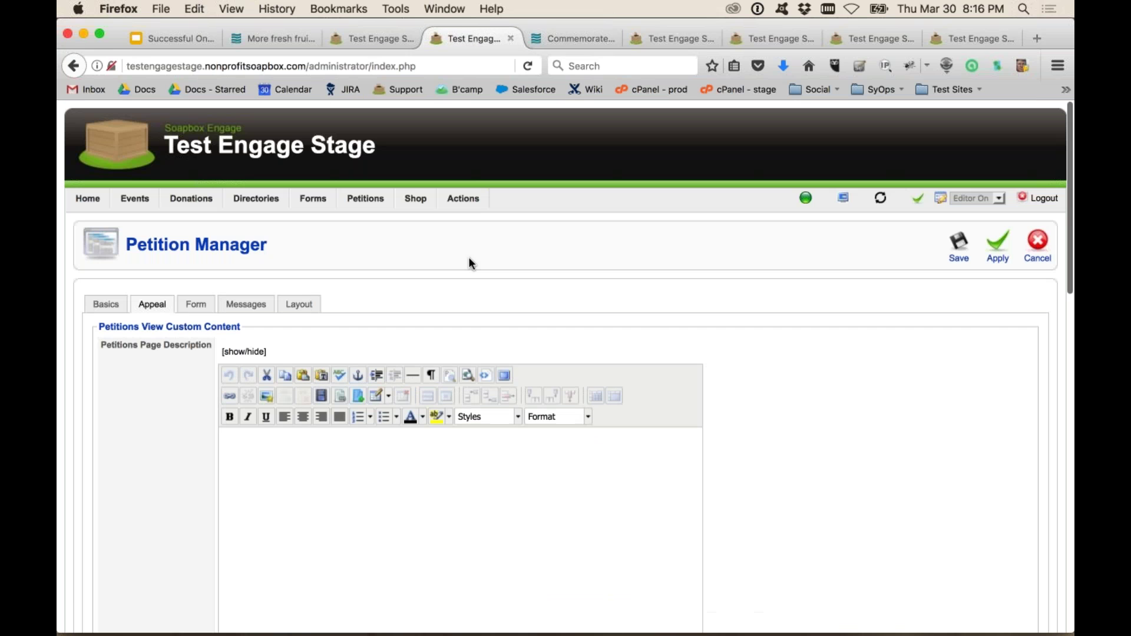
click(197, 304)
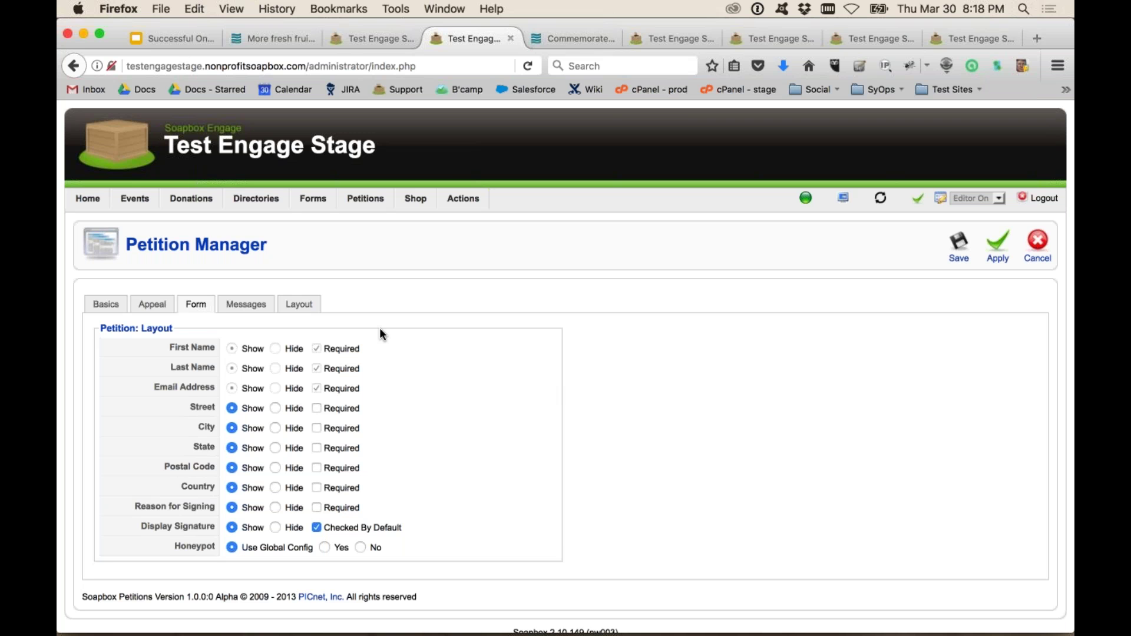
Step: Examine the petition's submission message settings, including After Submitting, Return URL, Success Message Title and Success Message
click(247, 304)
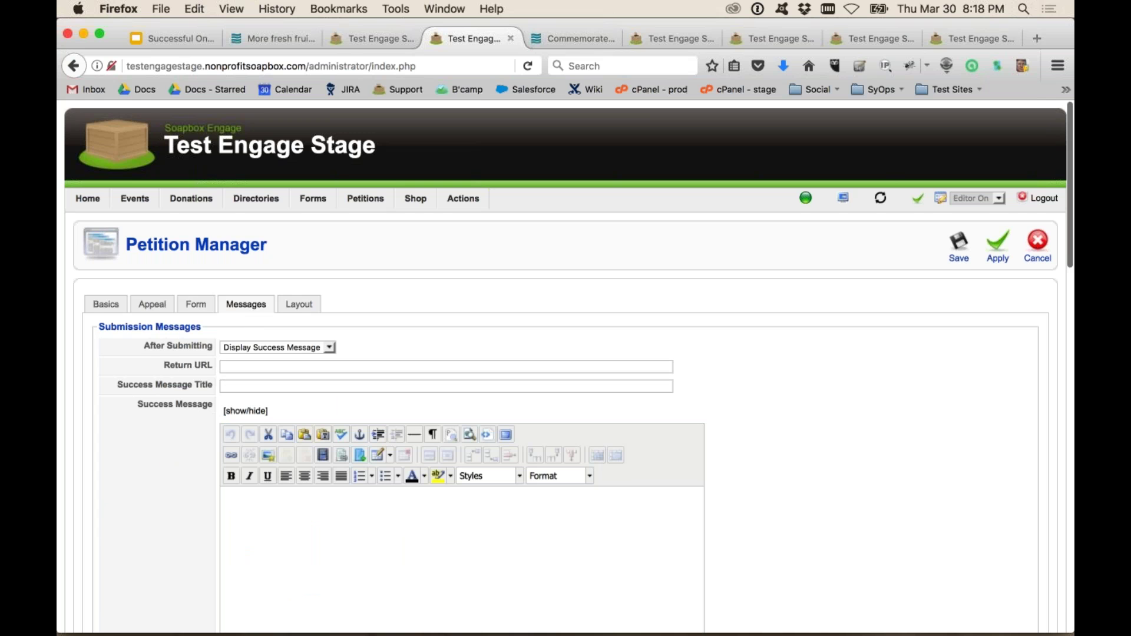
scroll(565, 365, down, 1)
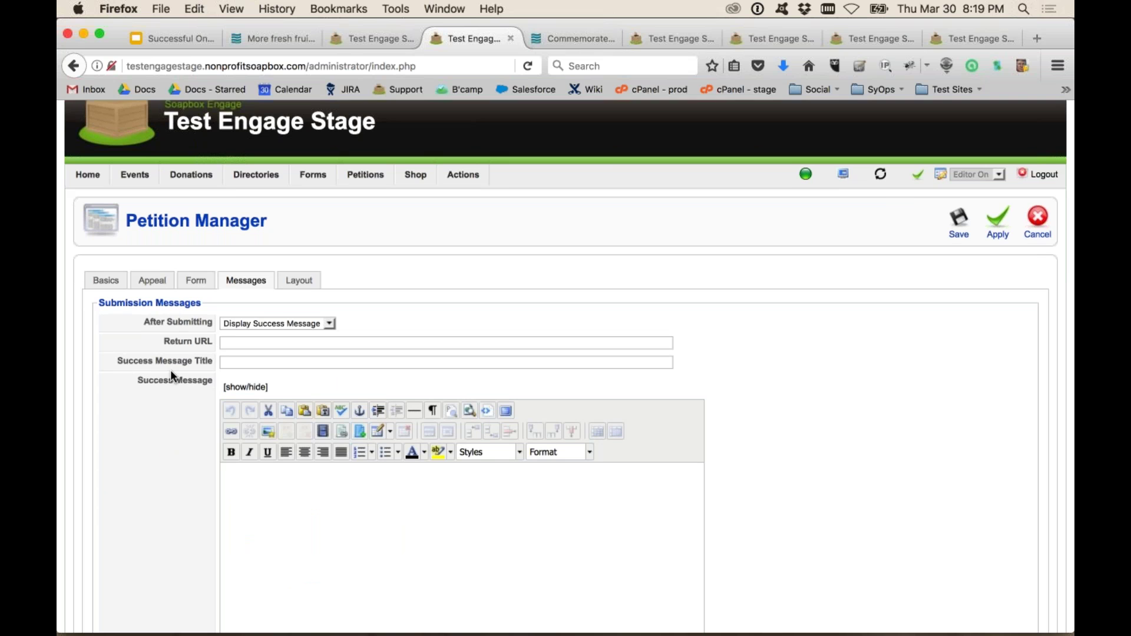
scroll(171, 374, down, 1)
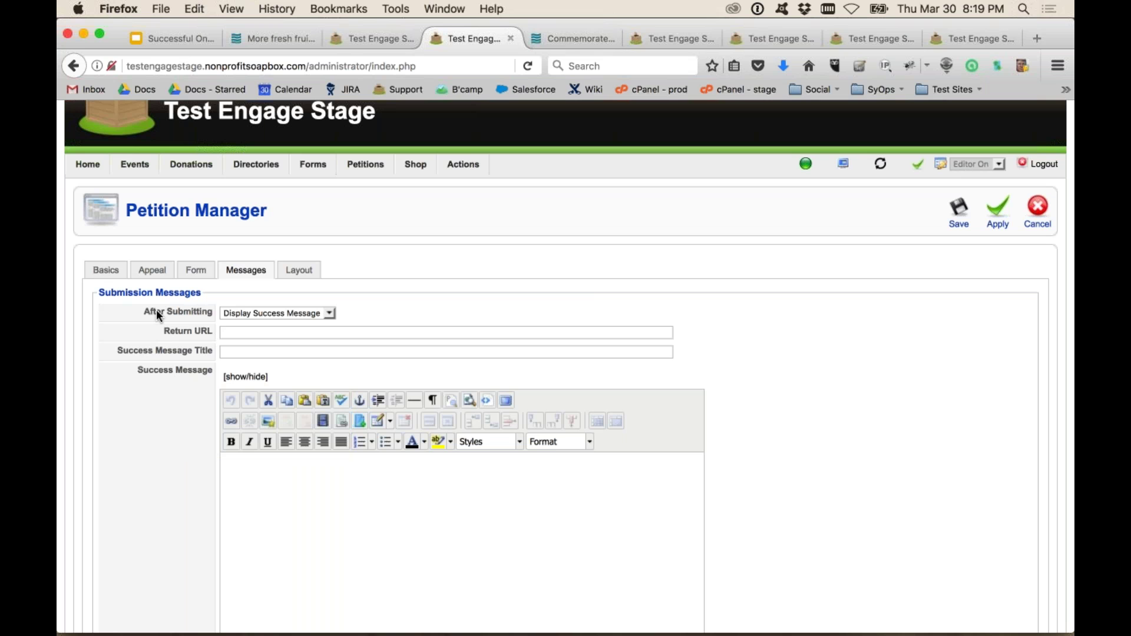
click(274, 478)
click(240, 352)
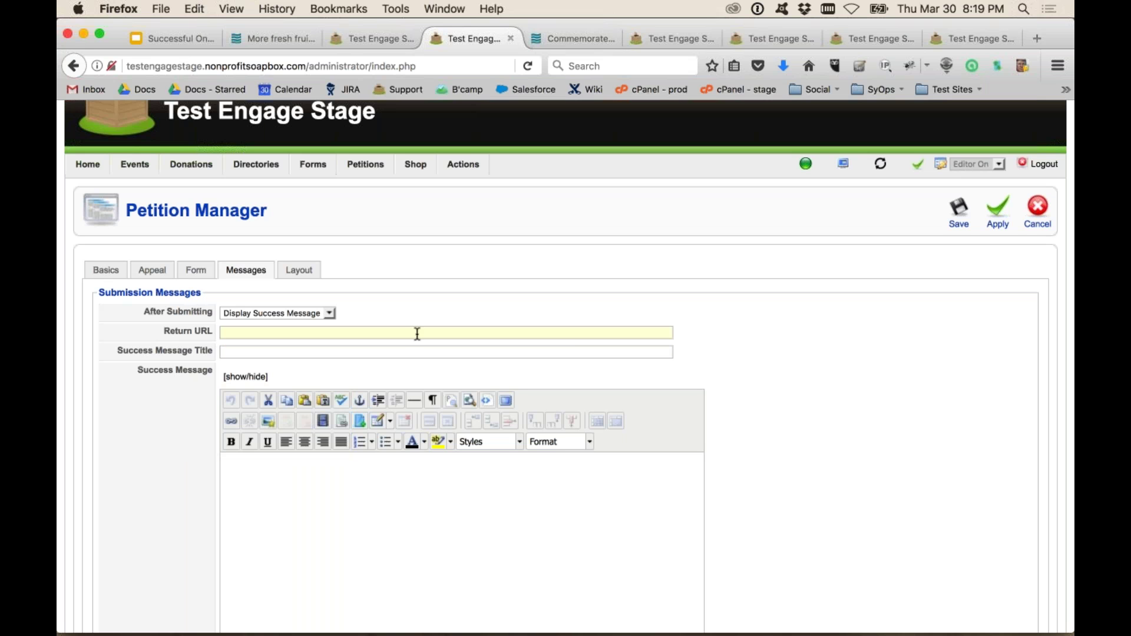
Step: Review the admin and user email options for the petition, and read the Additional Addresses explanation
scroll(570, 330, down, 10)
scroll(570, 330, down, 3)
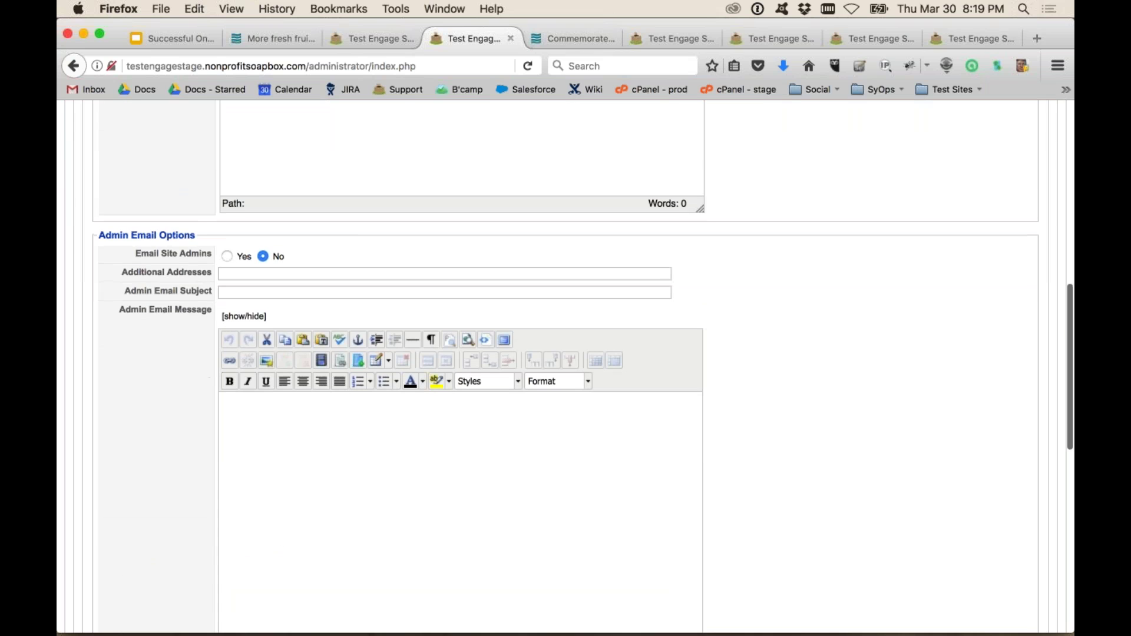
scroll(147, 318, down, 1)
scroll(144, 360, down, 1)
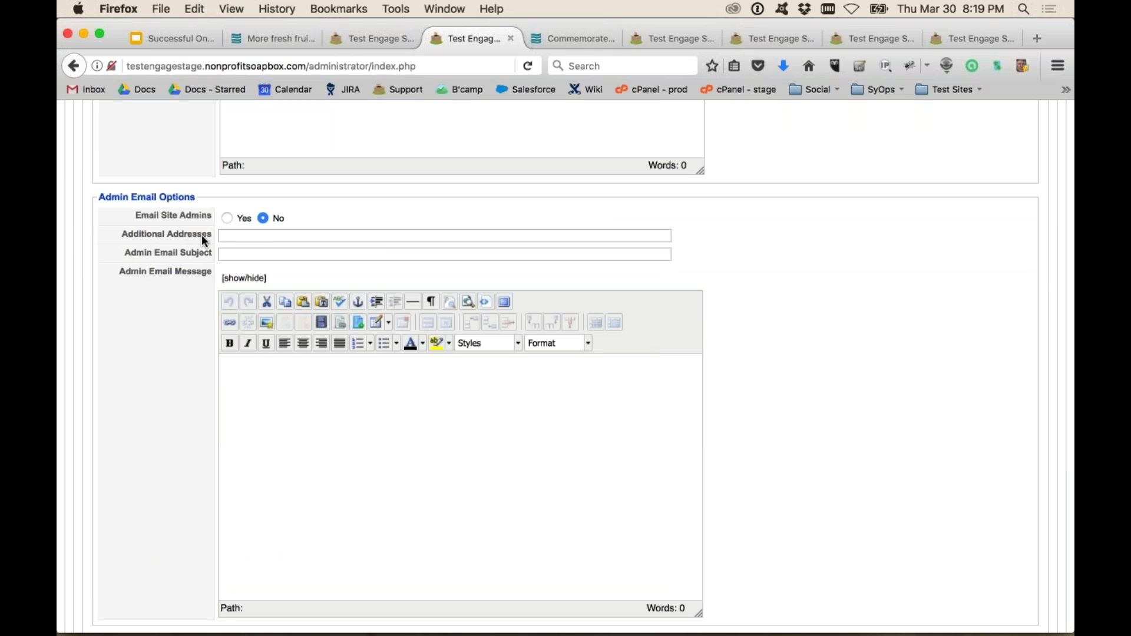
mouse_move(197, 231)
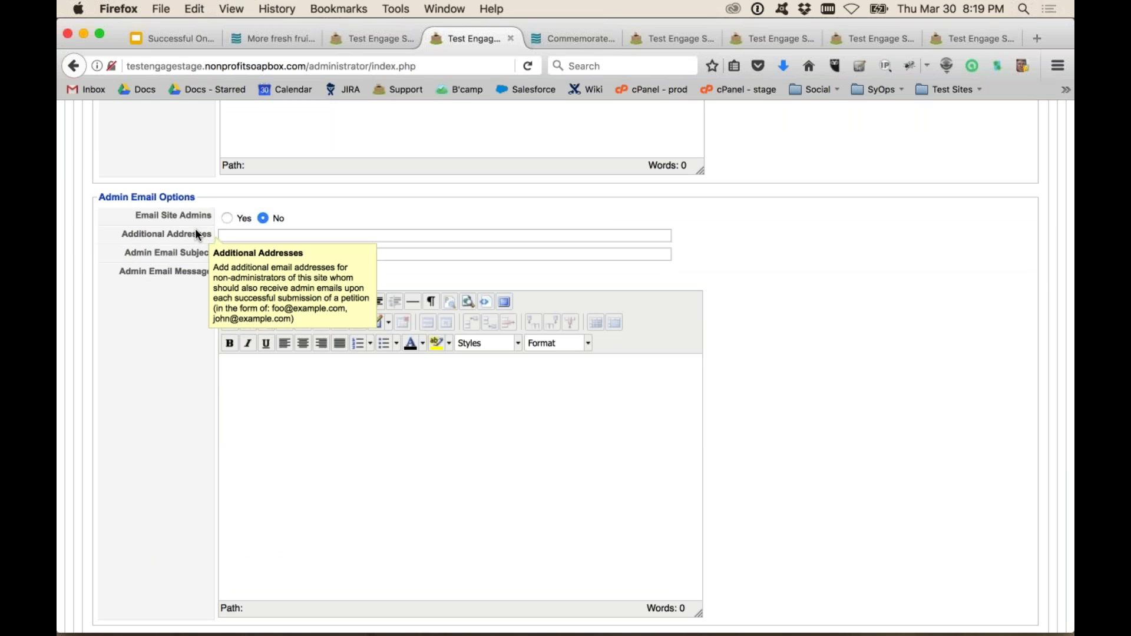
scroll(196, 234, down, 6)
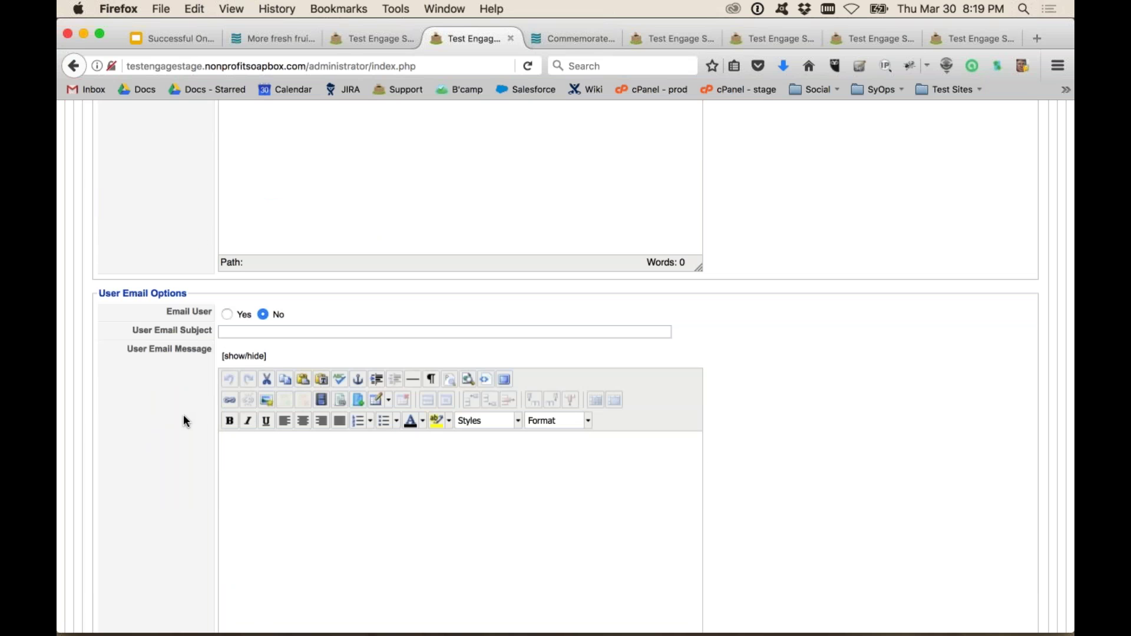
scroll(182, 414, down, 2)
Step: Examine the petition's page layout choices without changing the selection and compare them with the published fresh fruit petition
scroll(183, 415, up, 15)
click(298, 311)
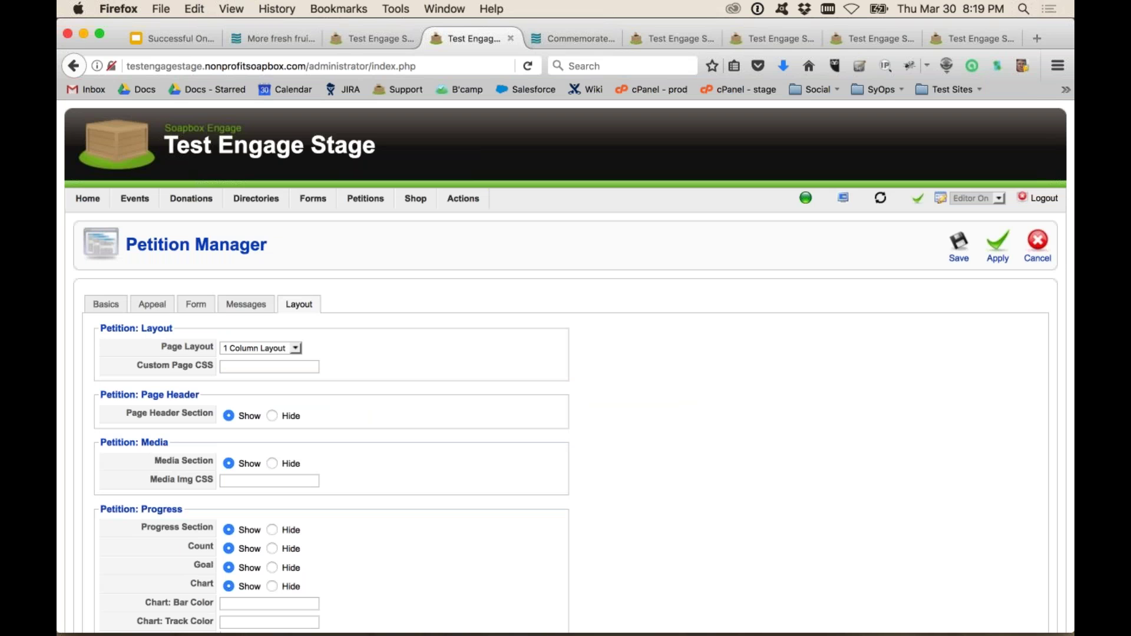
click(256, 349)
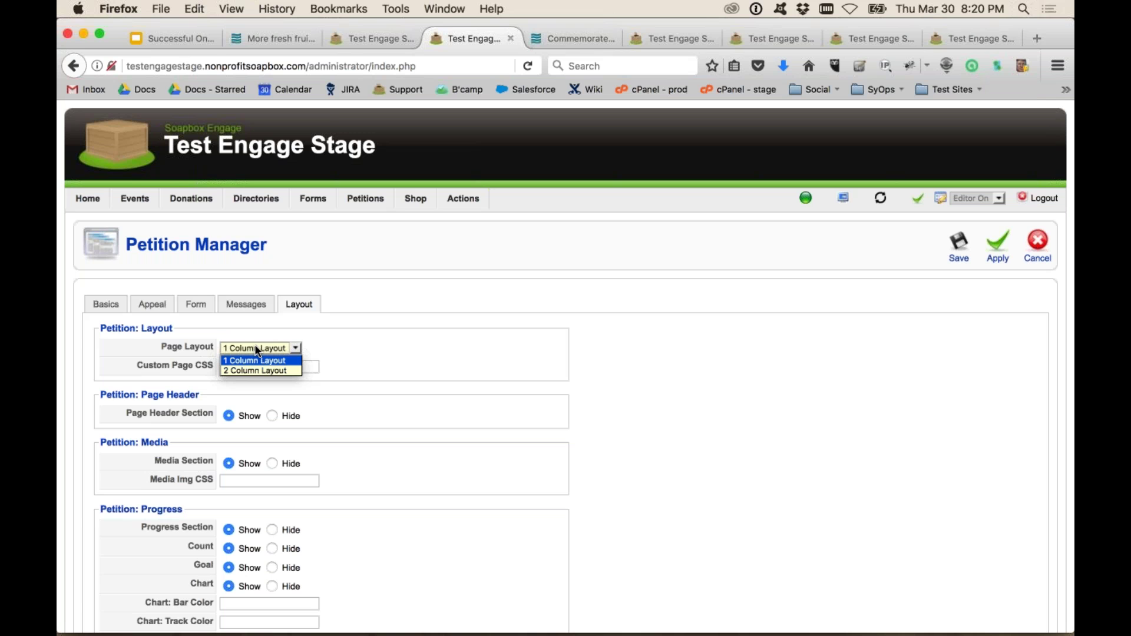
click(279, 44)
click(272, 37)
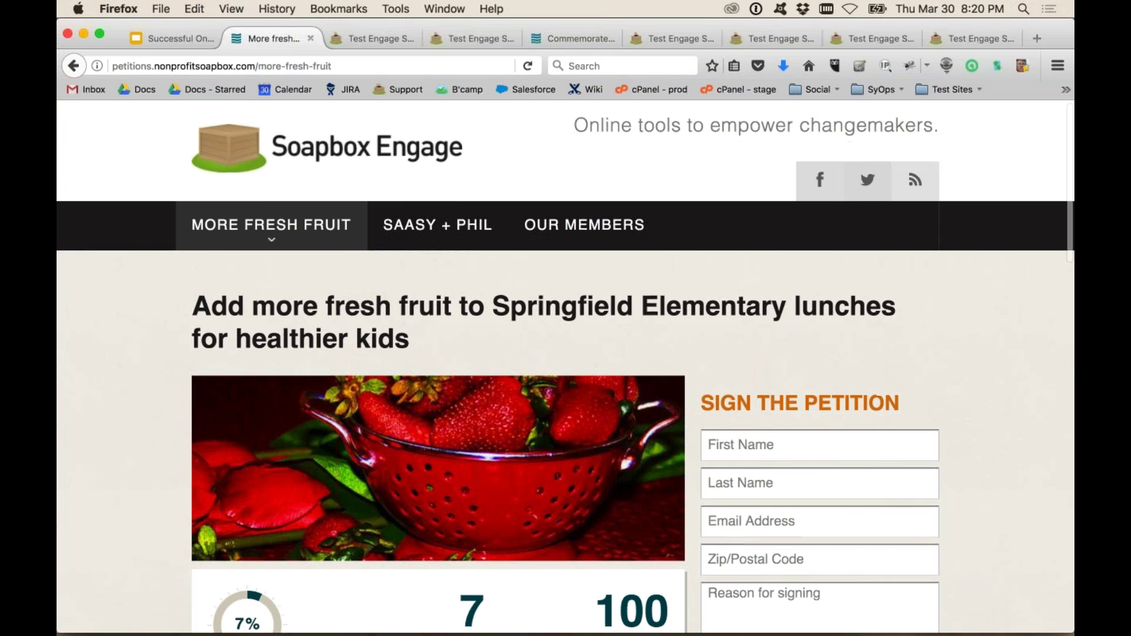
scroll(532, 238, down, 5)
scroll(533, 238, up, 5)
click(470, 39)
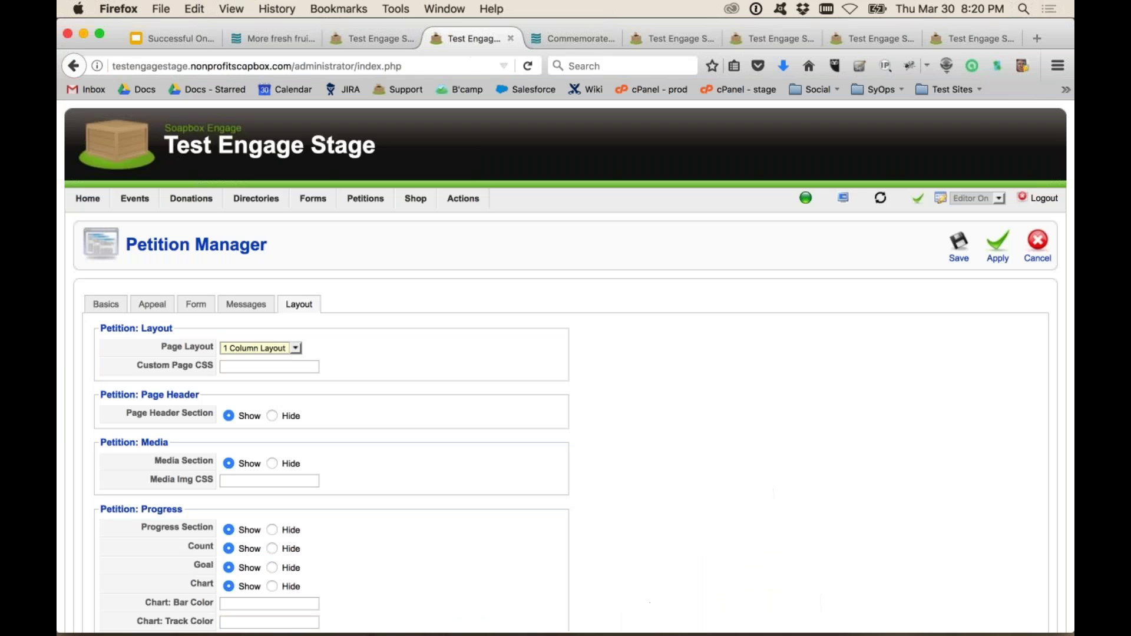
Step: Look over the display settings for each petition page section, including page header, media, progress chart and page intro
scroll(619, 348, down, 3)
scroll(620, 352, down, 1)
scroll(620, 348, down, 2)
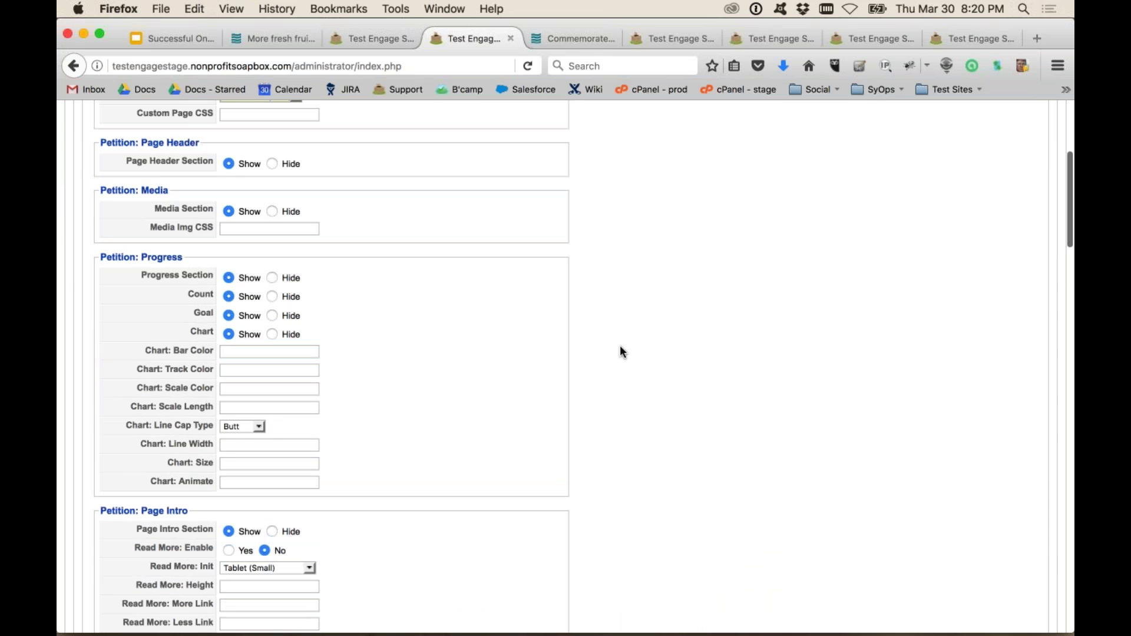
scroll(622, 351, down, 7)
scroll(620, 345, up, 14)
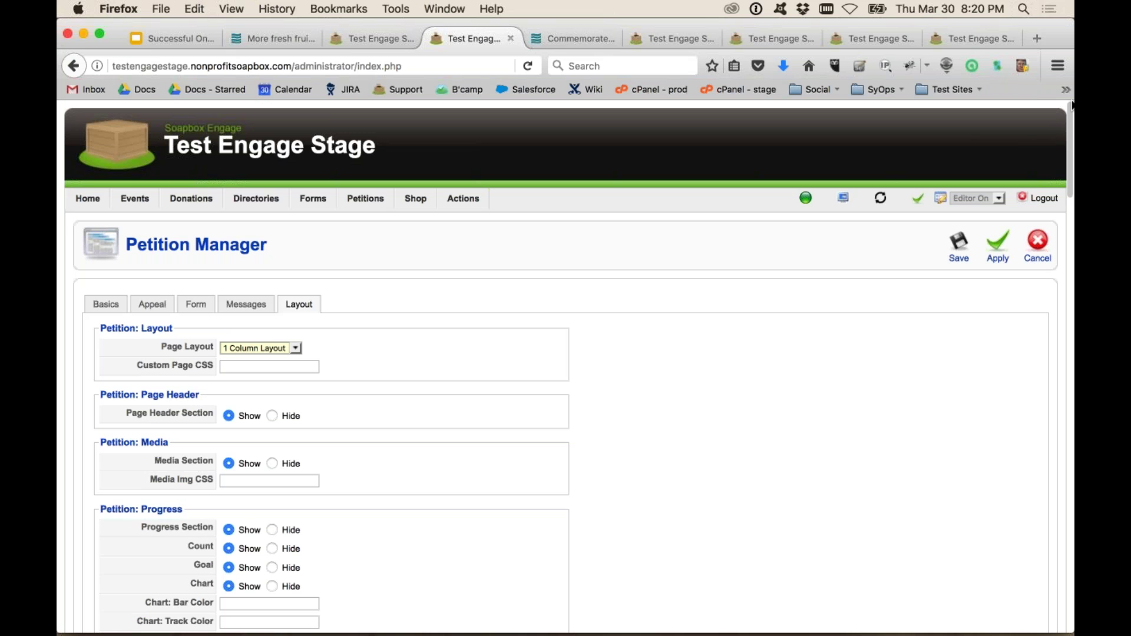
Step: Cancel the new petition without saving, view the list of petition supporters, and return to the petitions list
click(1038, 253)
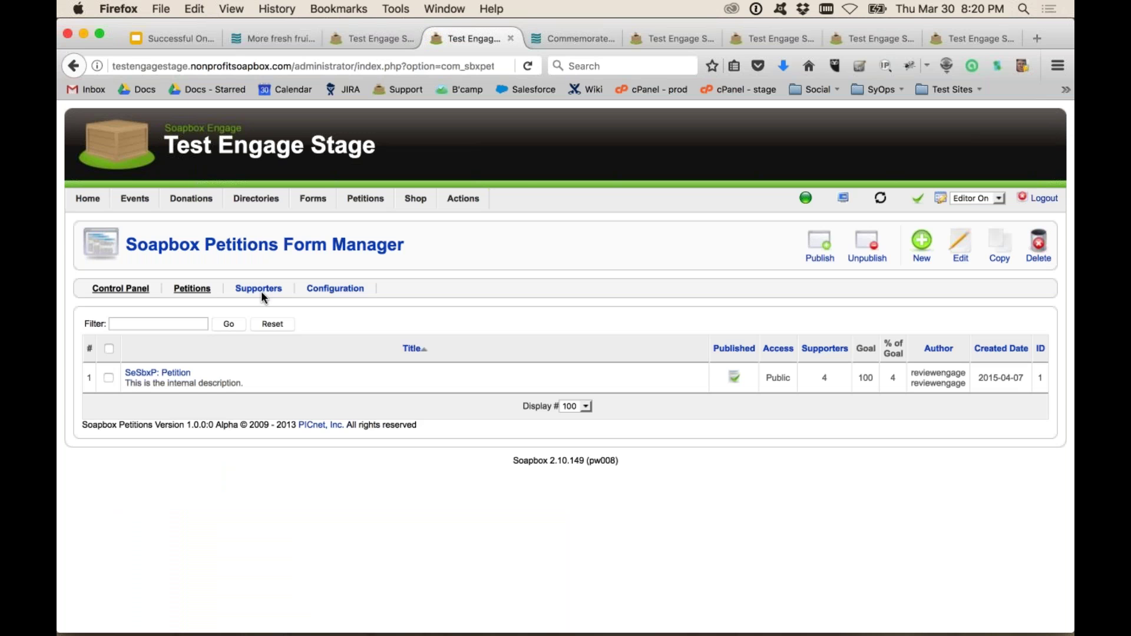
click(262, 294)
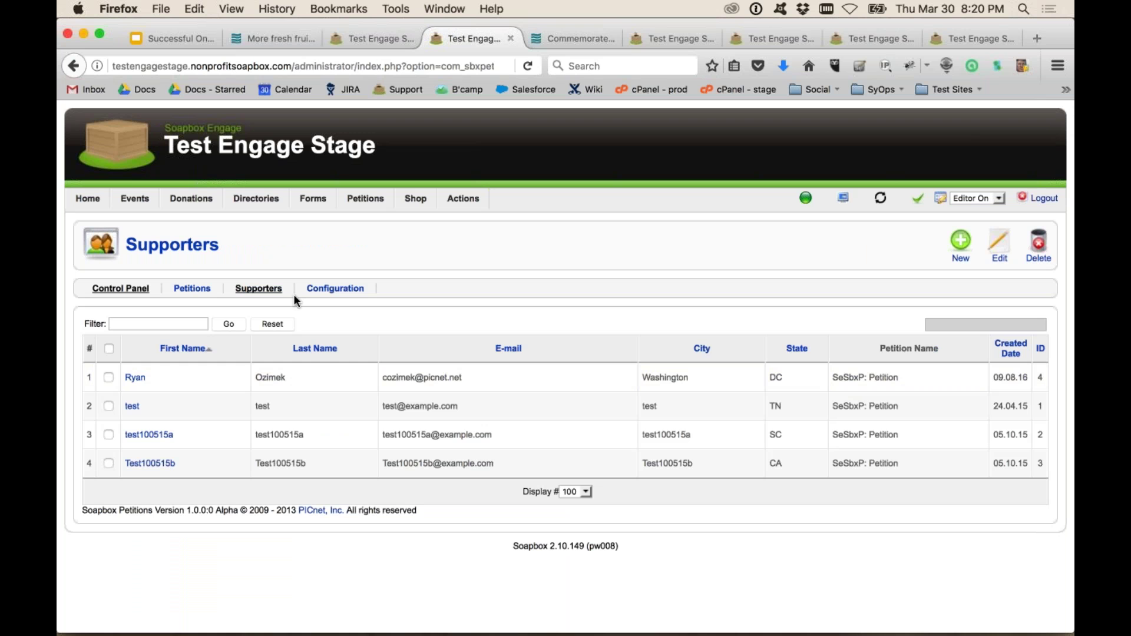
click(196, 292)
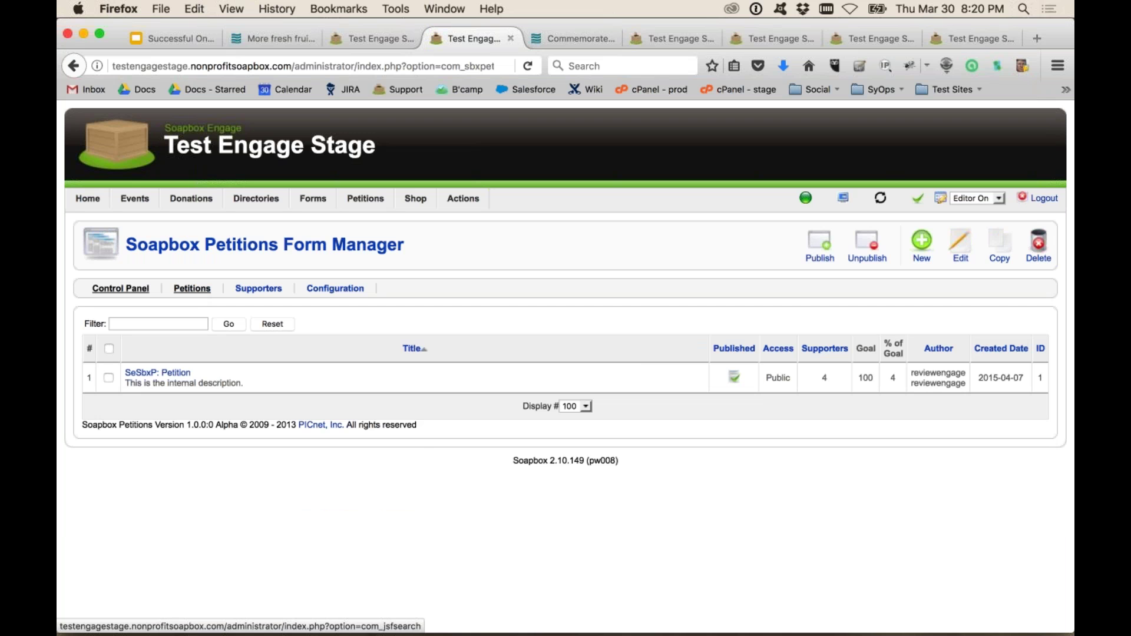
Step: Switch to the published Barry Farm anniversary action page and examine its image, intro text and target search form
click(570, 42)
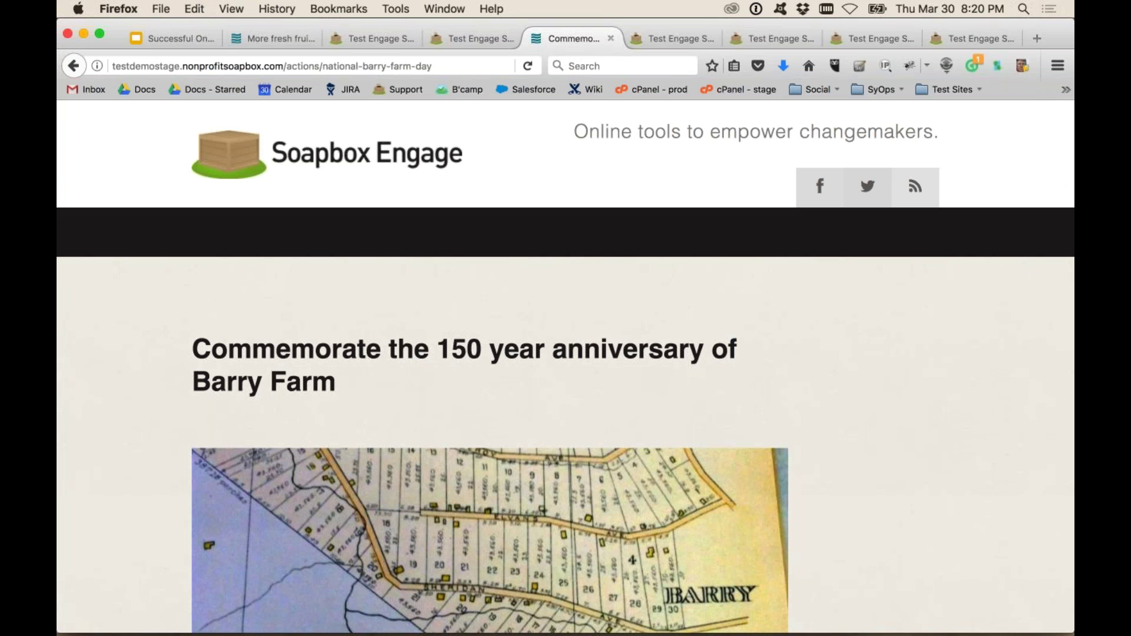
scroll(240, 384, down, 5)
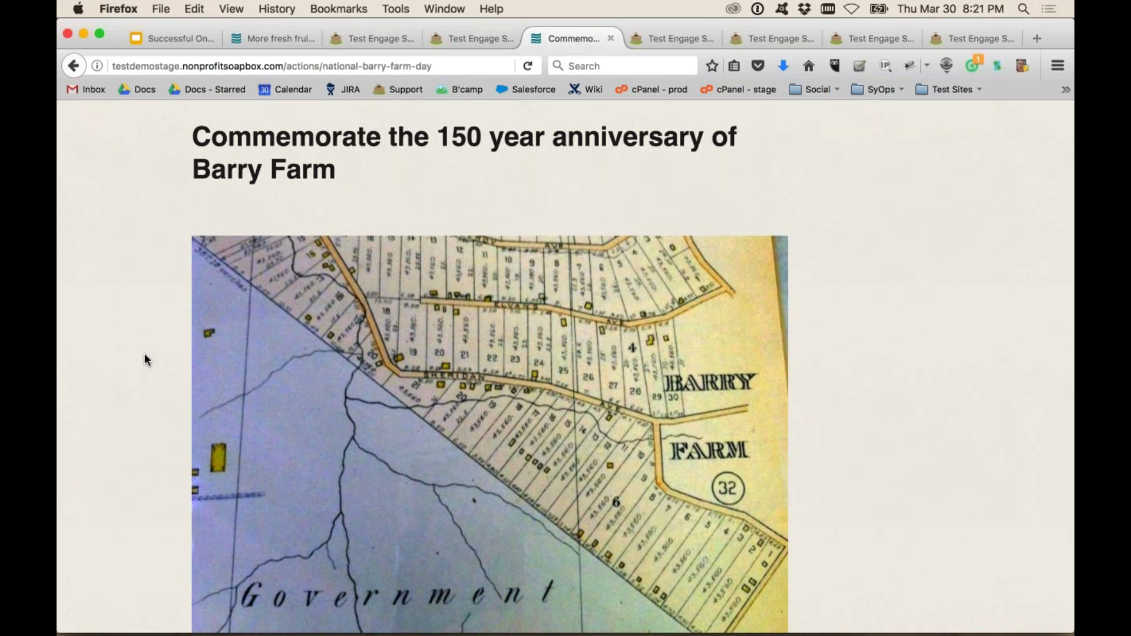
scroll(146, 360, down, 6)
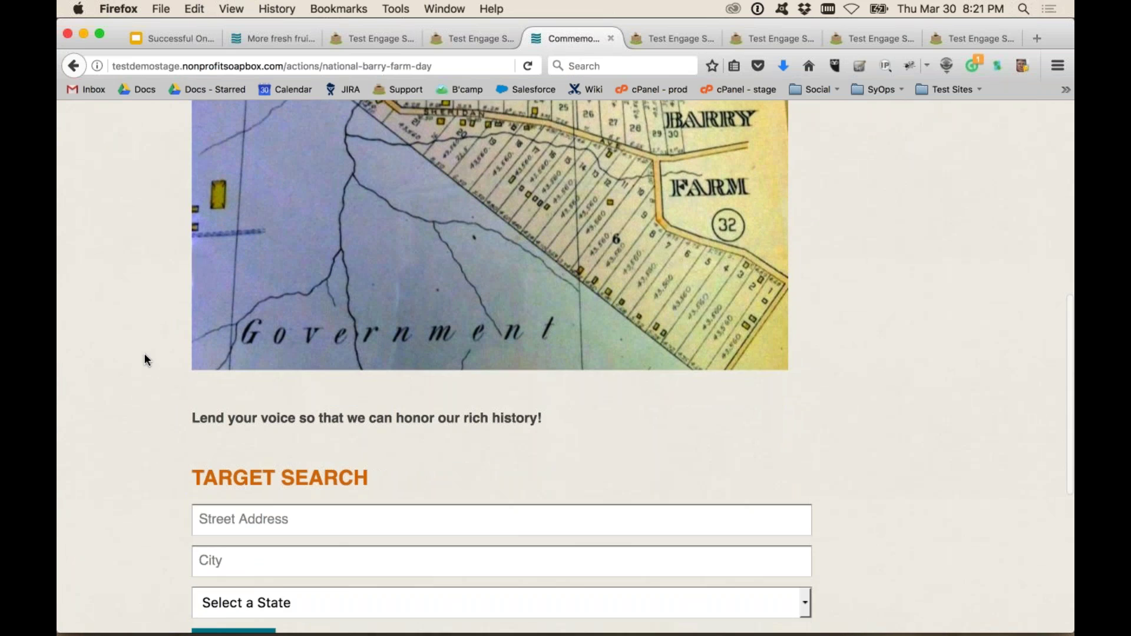
scroll(147, 360, down, 3)
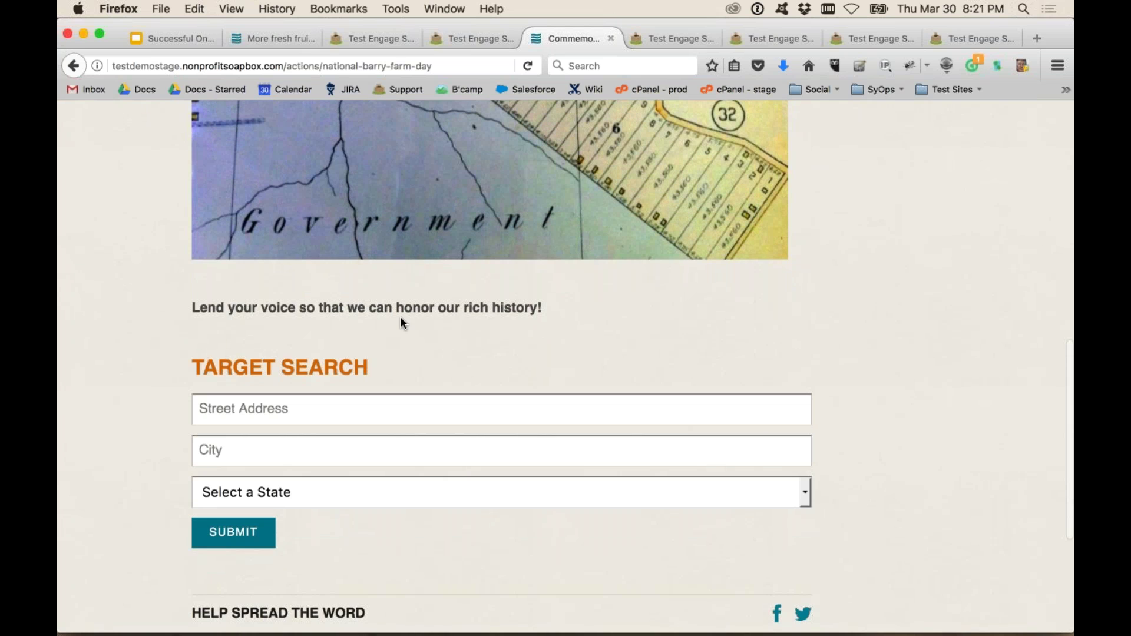
scroll(402, 323, up, 10)
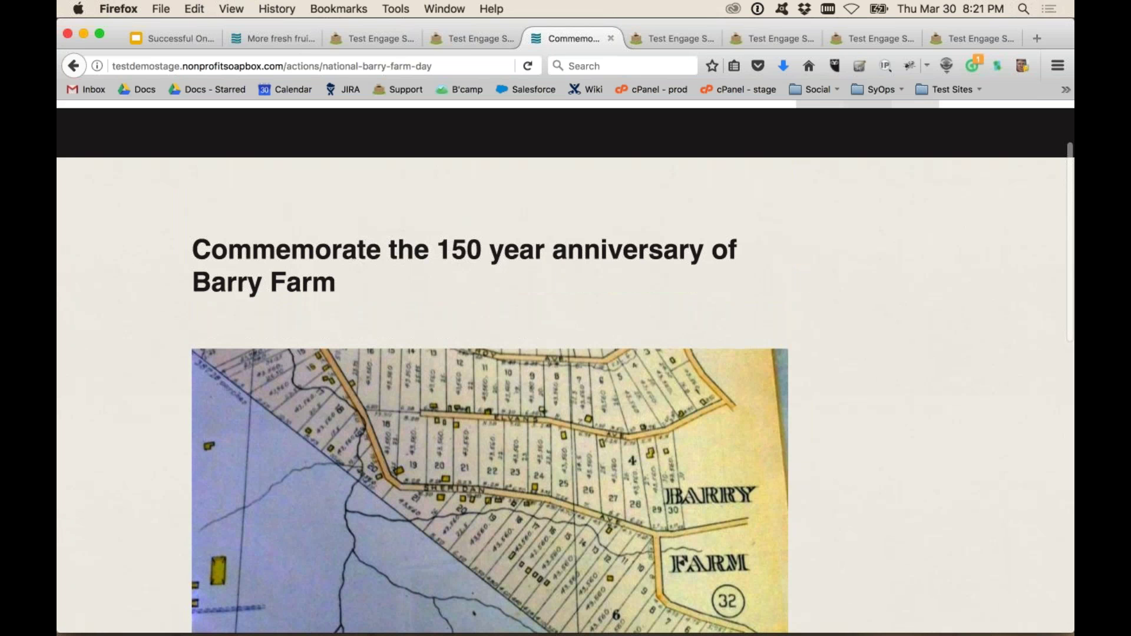
Step: Fill in the action page's target search with the supporter's street address and city, choose District of Columbia, and submit it
scroll(352, 389, down, 3)
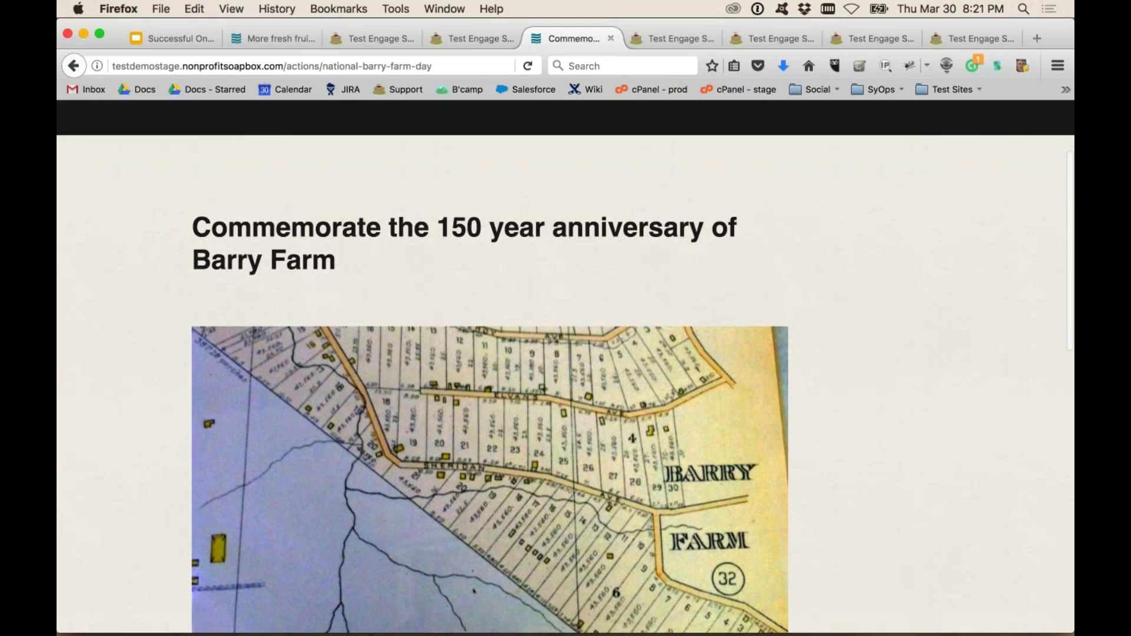
scroll(351, 387, down, 8)
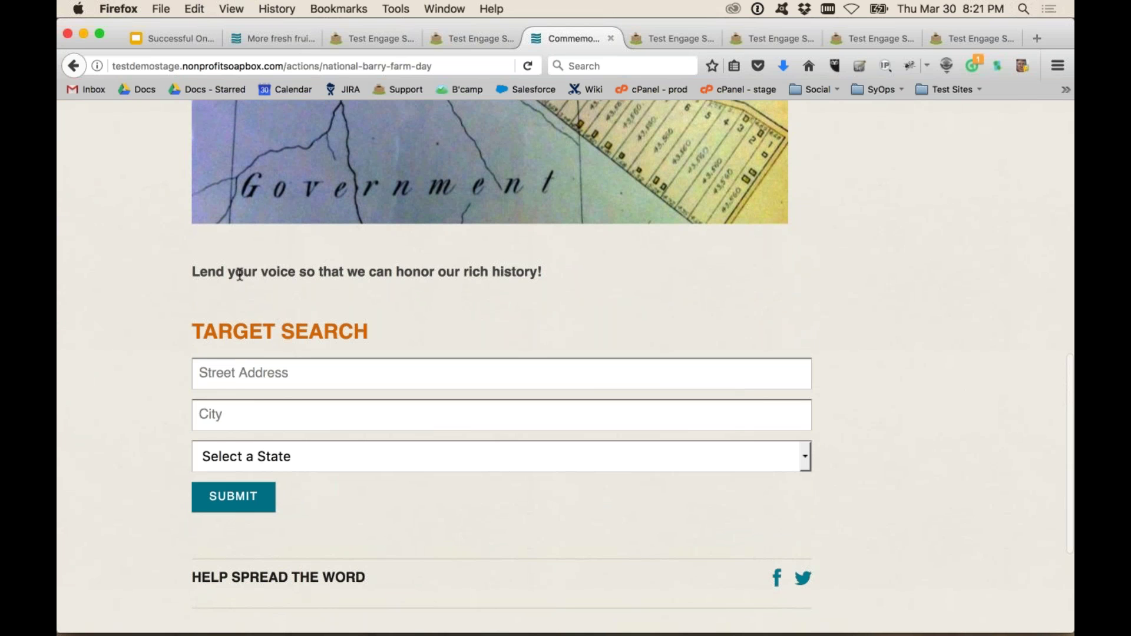
click(270, 377)
text(2517)
key(Down)
key(Return)
click(245, 413)
text(W)
click(236, 436)
click(246, 457)
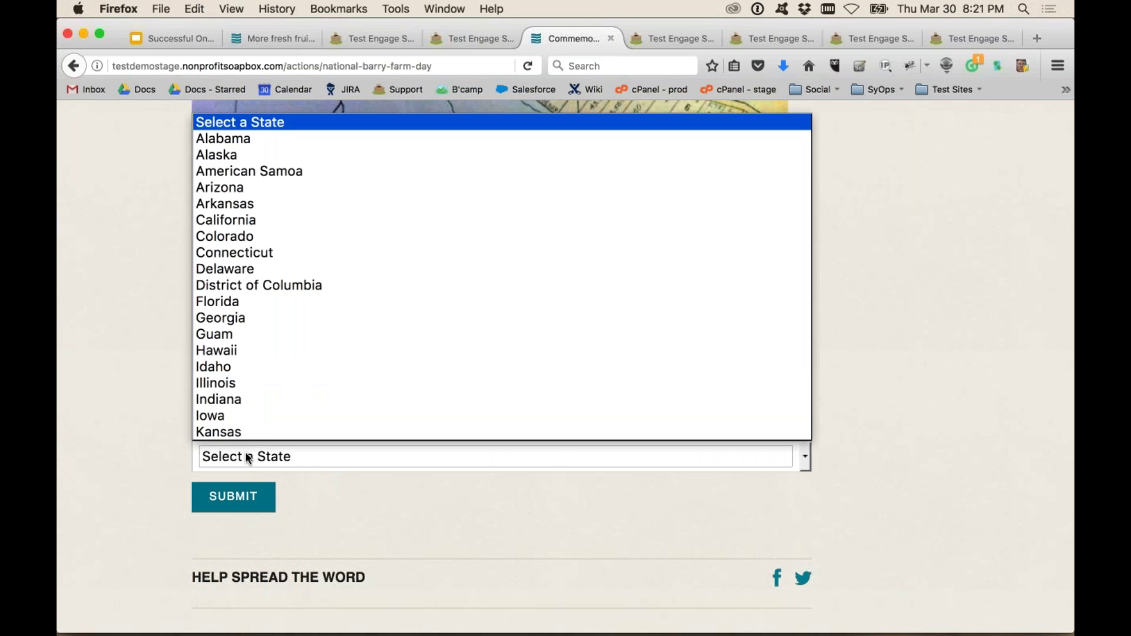
click(263, 285)
click(233, 497)
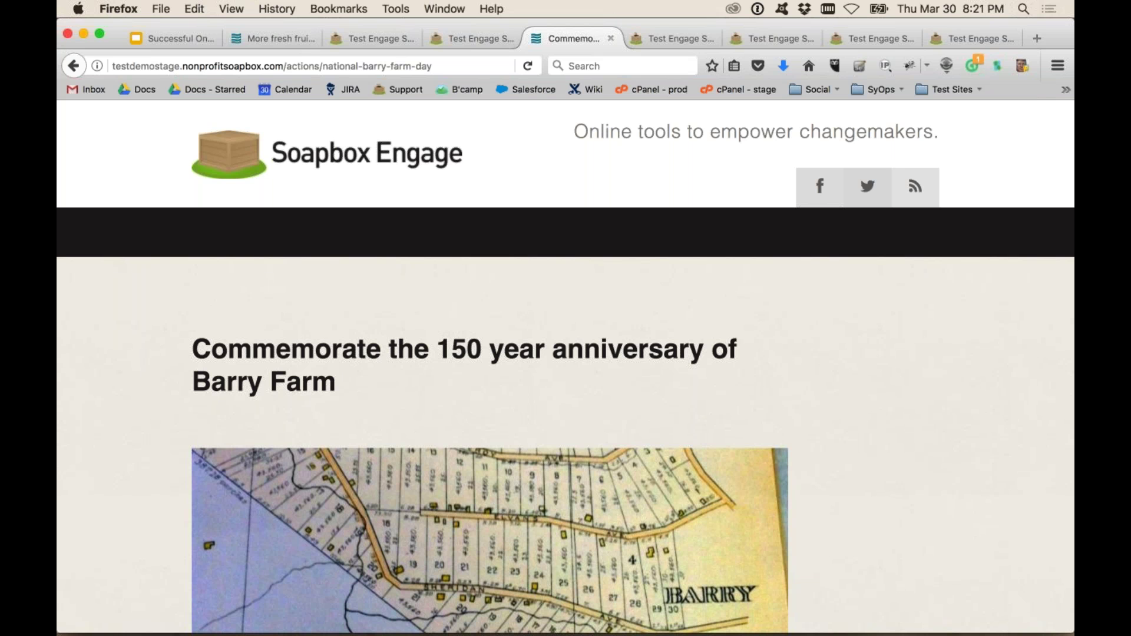
Step: Look over the submitted action page, from the decision maker being contacted through the message text to the contact information form
scroll(565, 365, down, 10)
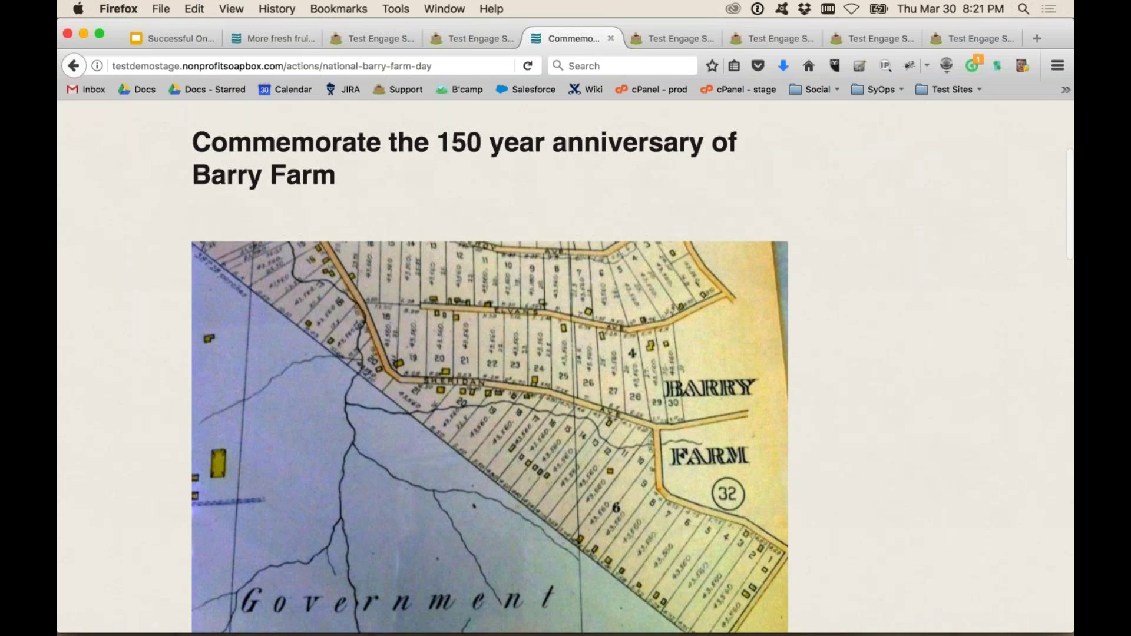
scroll(565, 365, down, 1)
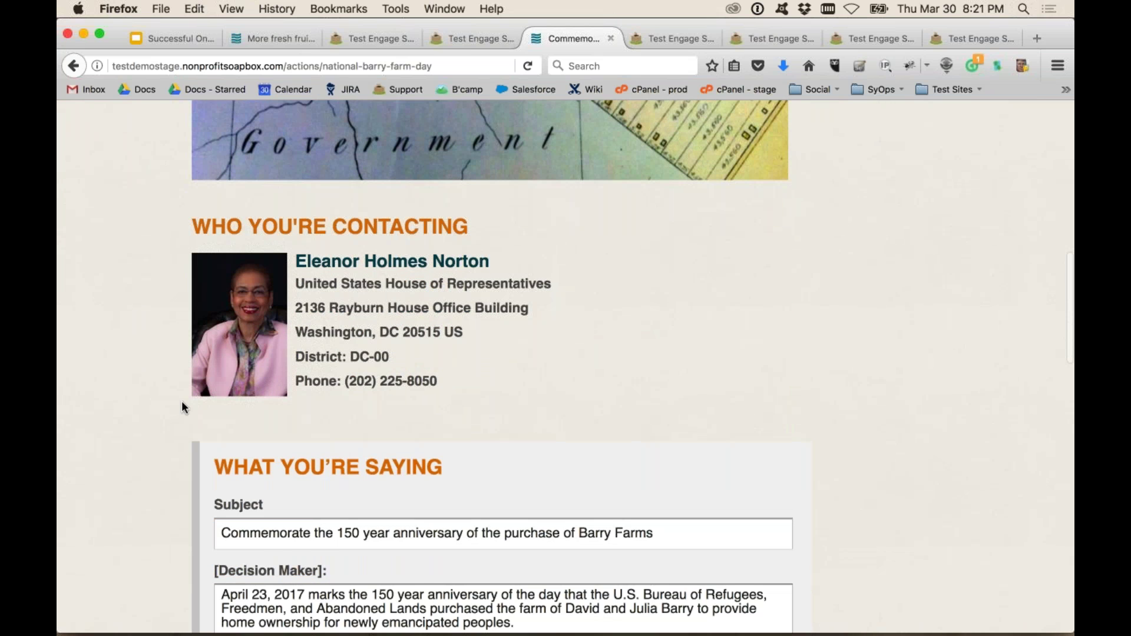
scroll(182, 404, down, 1)
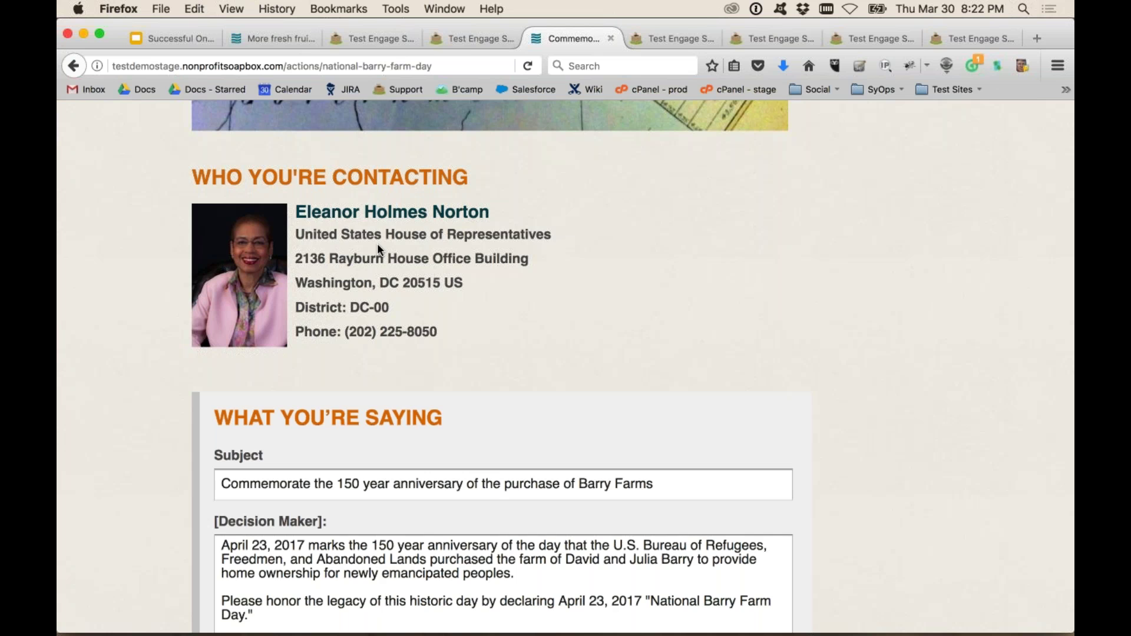
scroll(377, 243, down, 5)
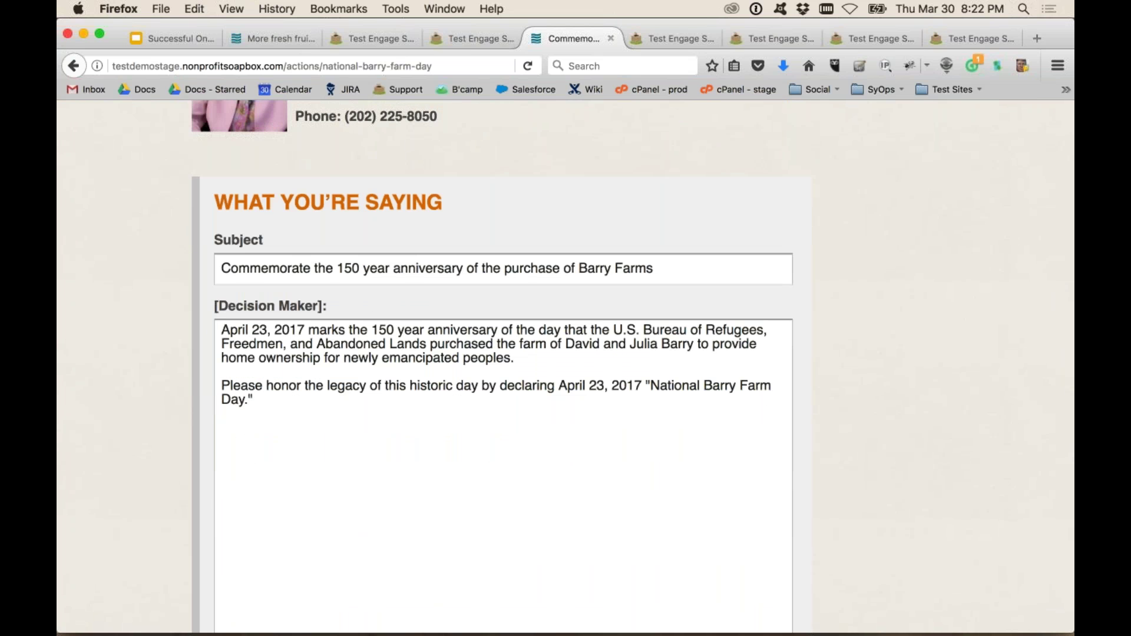
scroll(238, 294, down, 2)
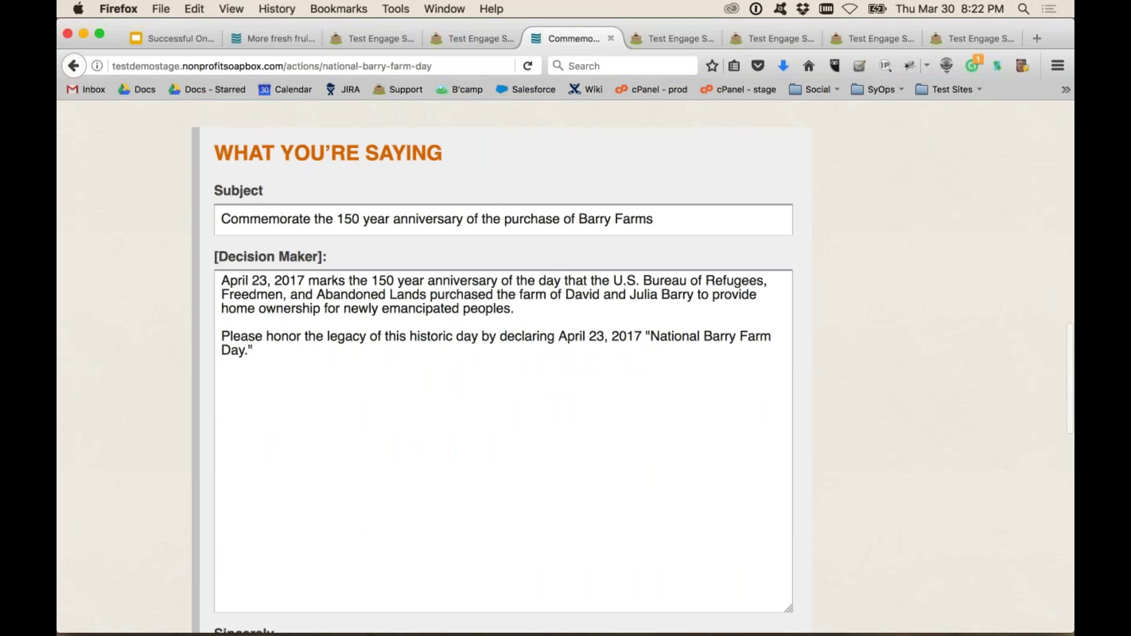
scroll(216, 370, down, 10)
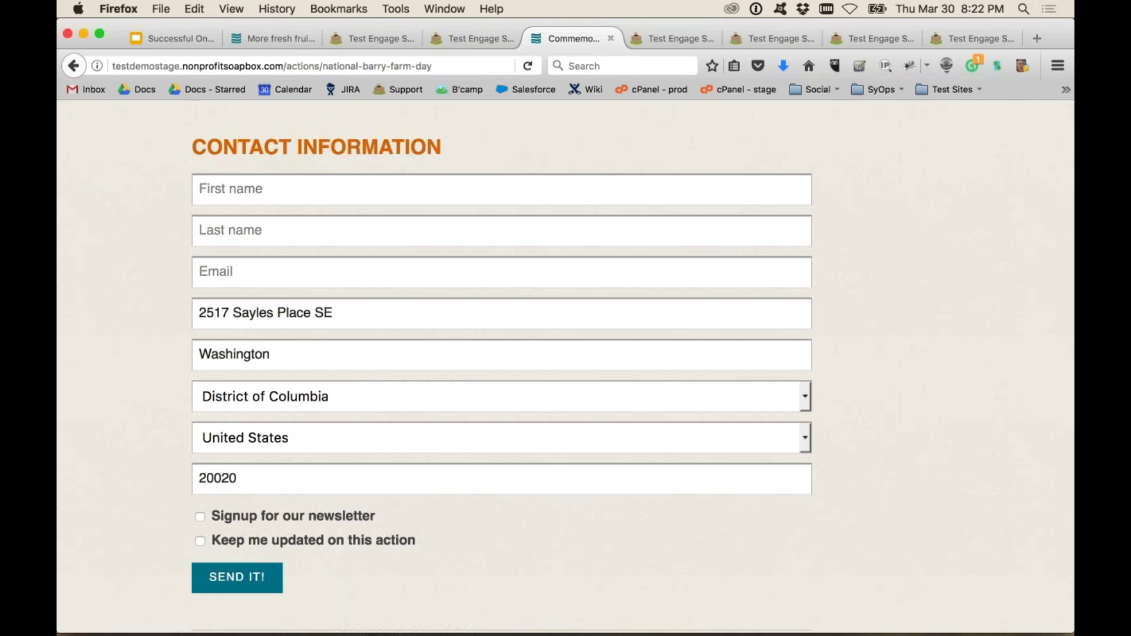
scroll(535, 381, up, 15)
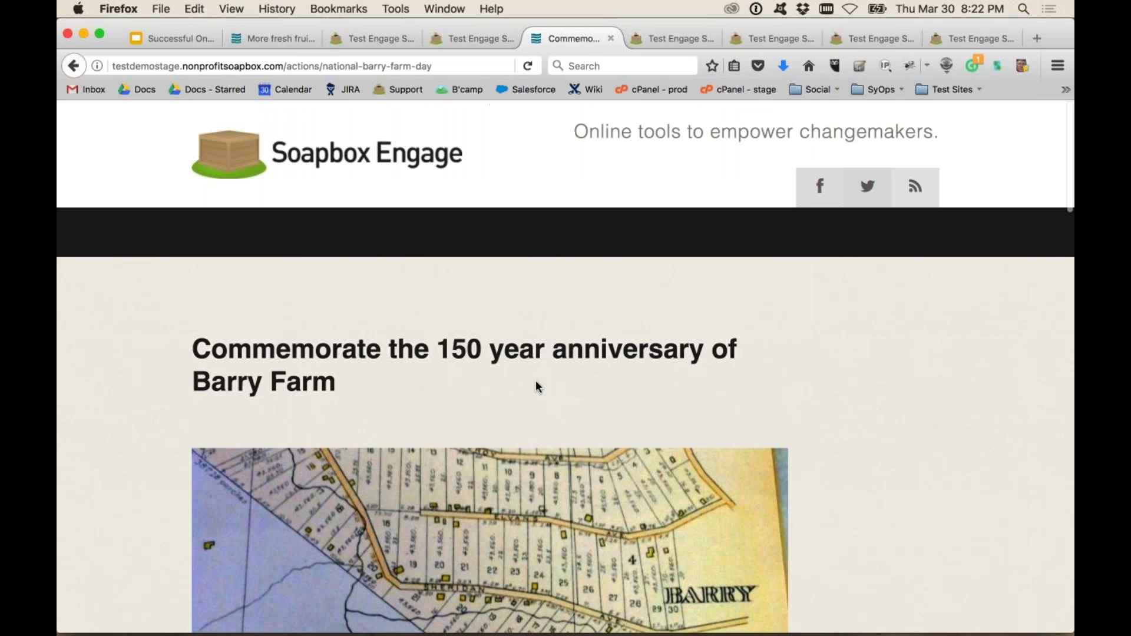
Step: Switch to the new action in the Actions Manager and review its basic and social sharing settings, expanding the headings and labels customization
click(669, 39)
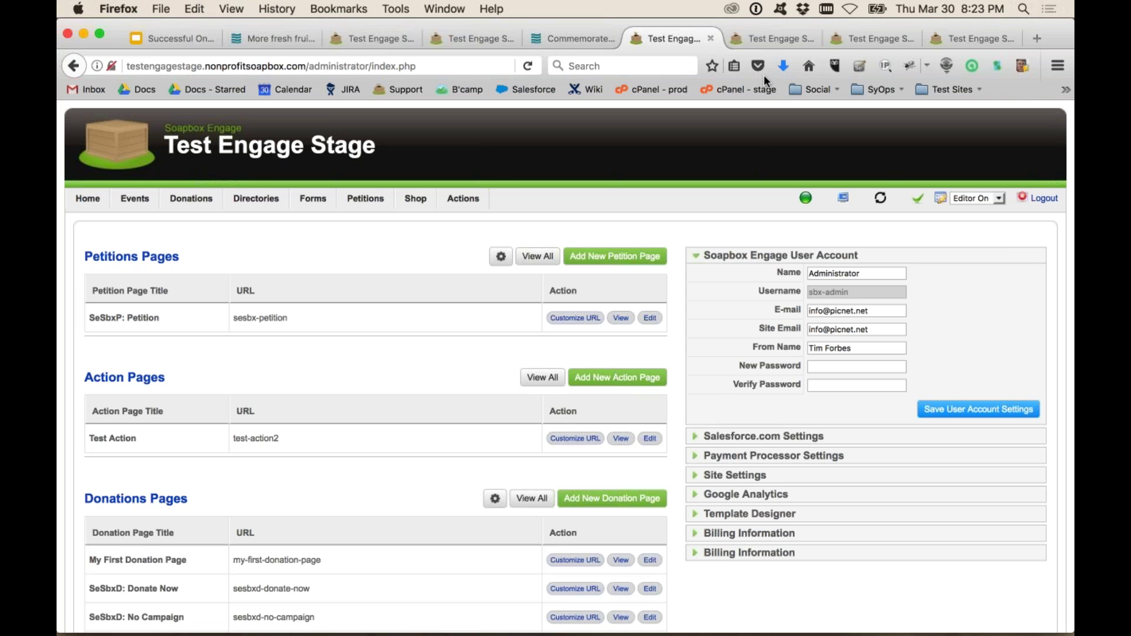
click(767, 40)
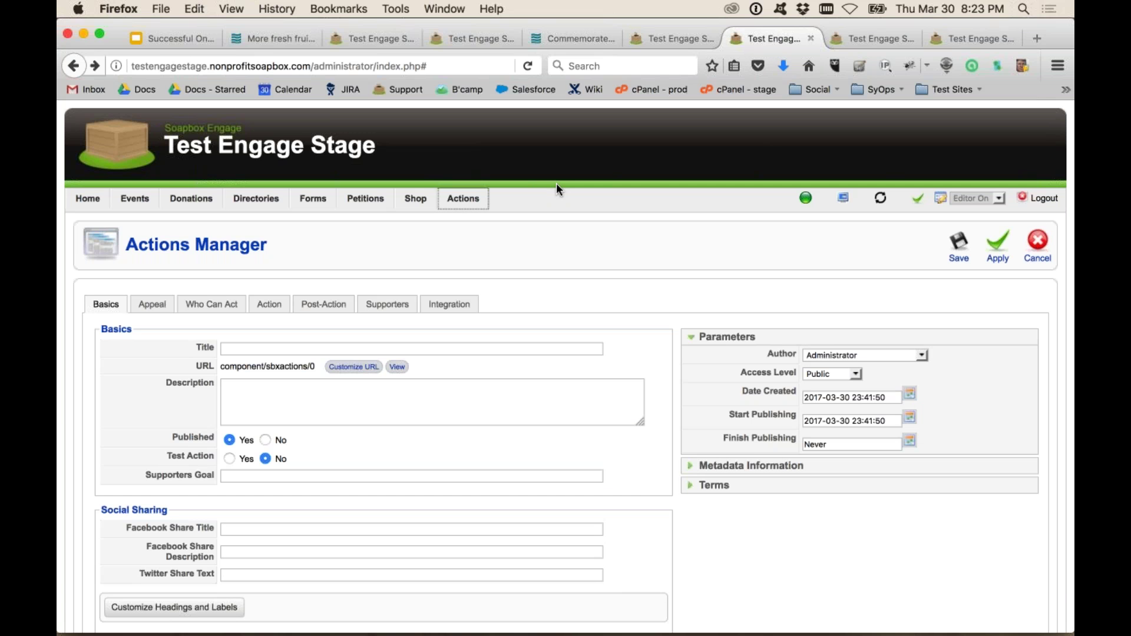
scroll(556, 183, down, 2)
click(243, 295)
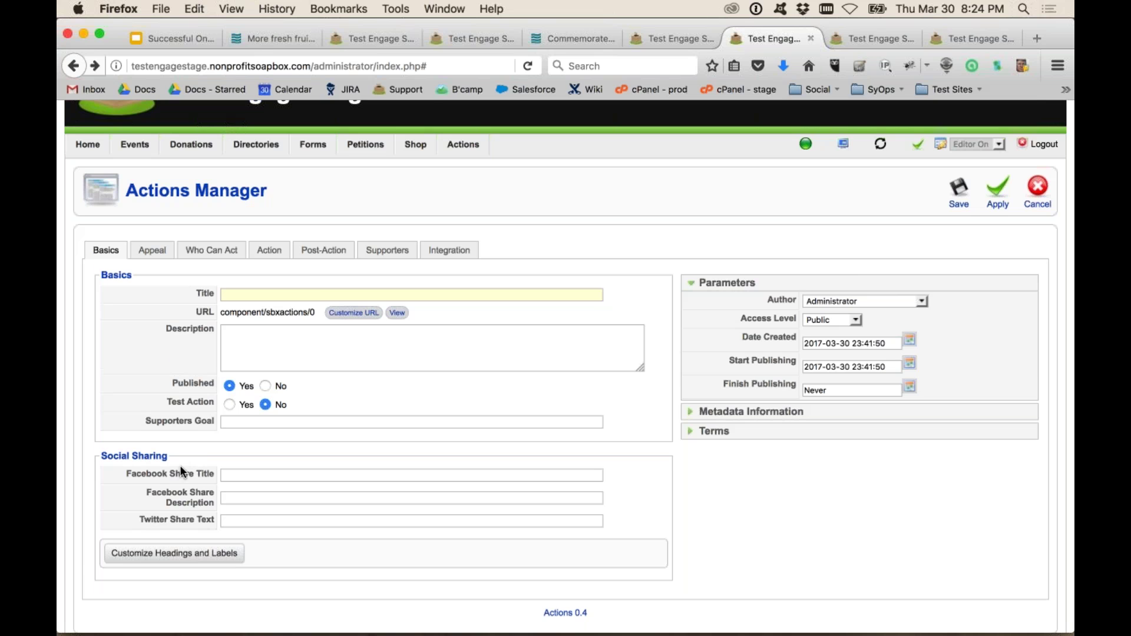
scroll(168, 471, down, 1)
click(227, 517)
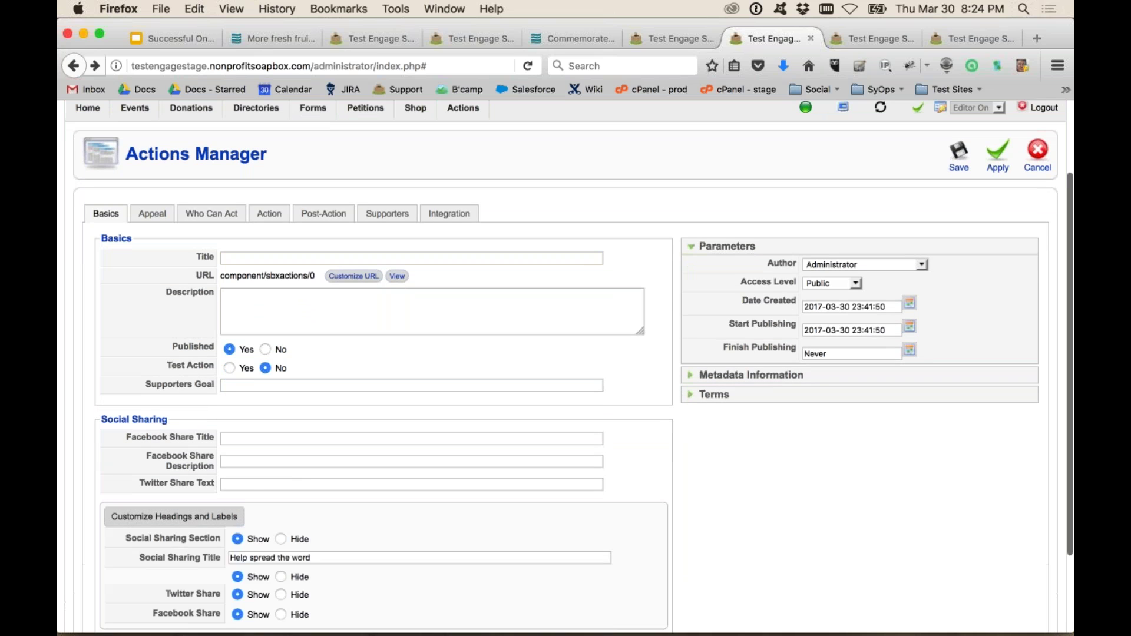
scroll(361, 477, down, 3)
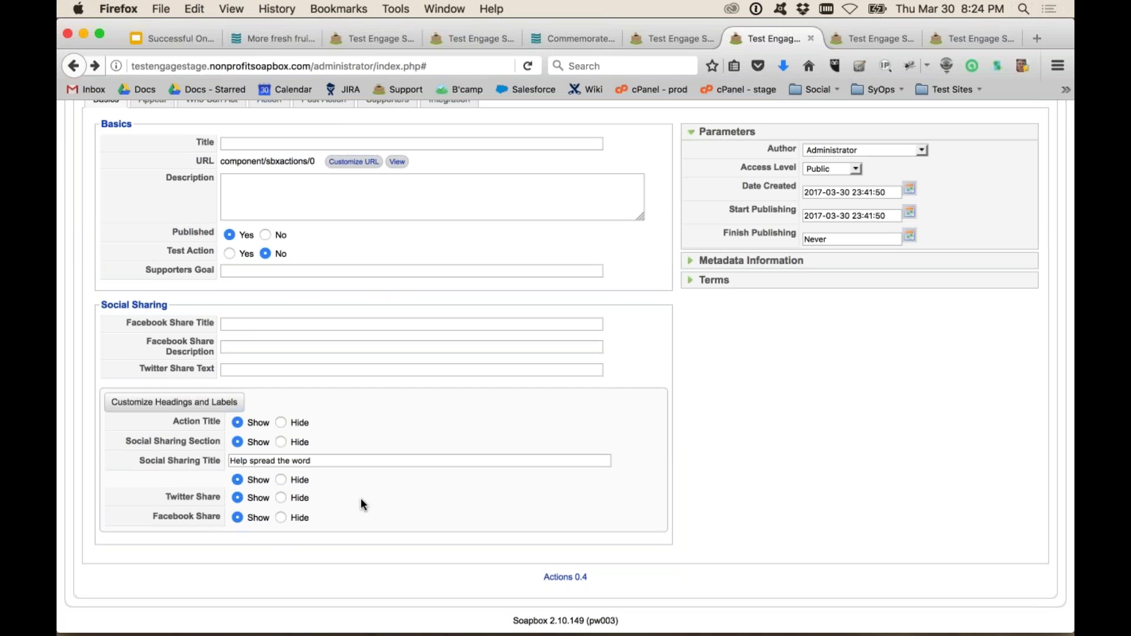
scroll(361, 500, up, 5)
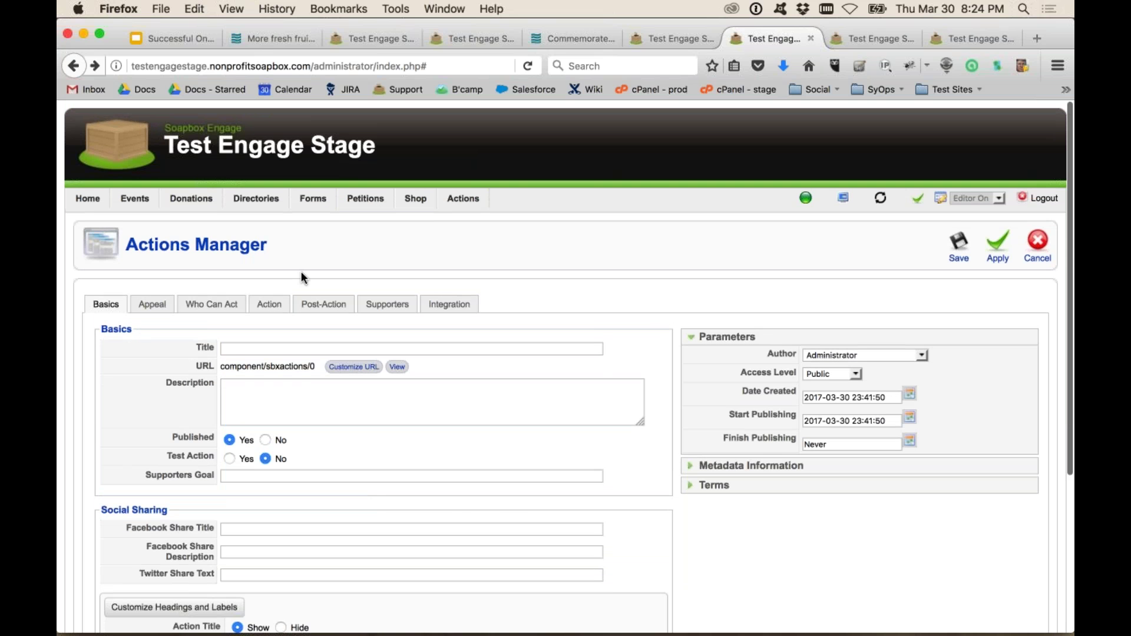
Step: Review the new action's header image, intro and outro appeal settings, and open the supporter filter options for who can act
click(152, 304)
scroll(616, 346, down, 1)
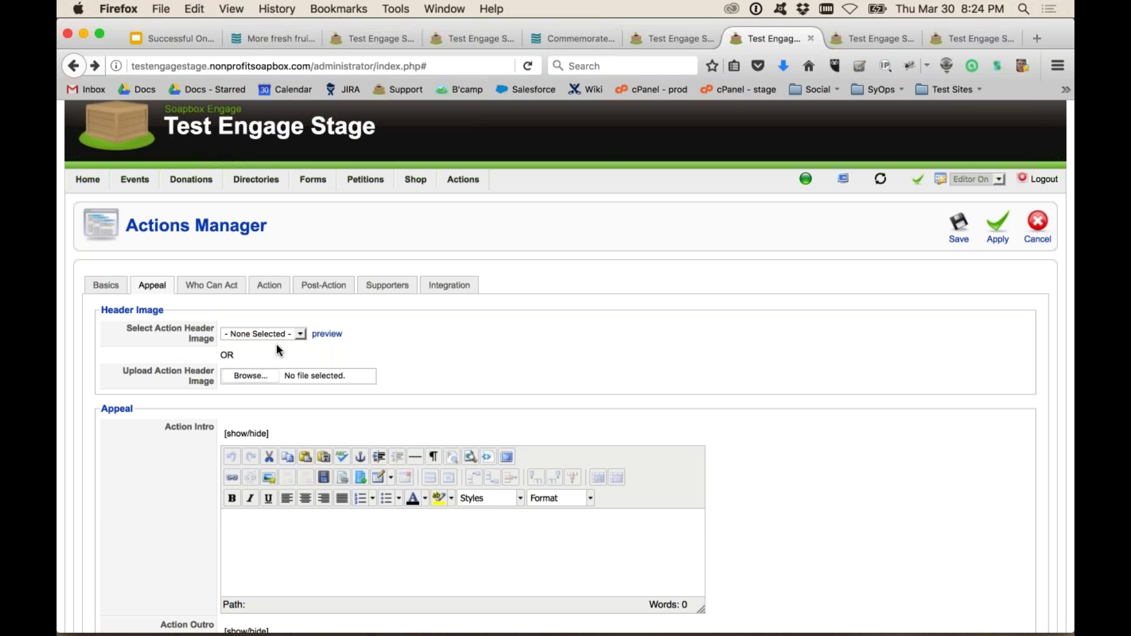
scroll(277, 350, down, 5)
scroll(105, 396, down, 3)
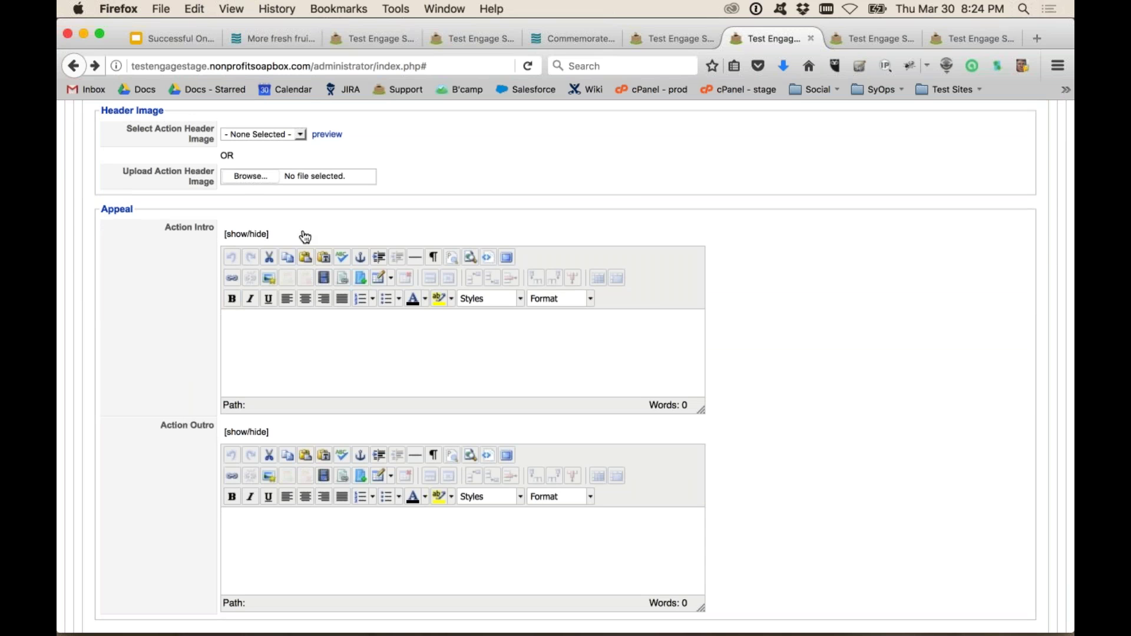
scroll(642, 192, up, 6)
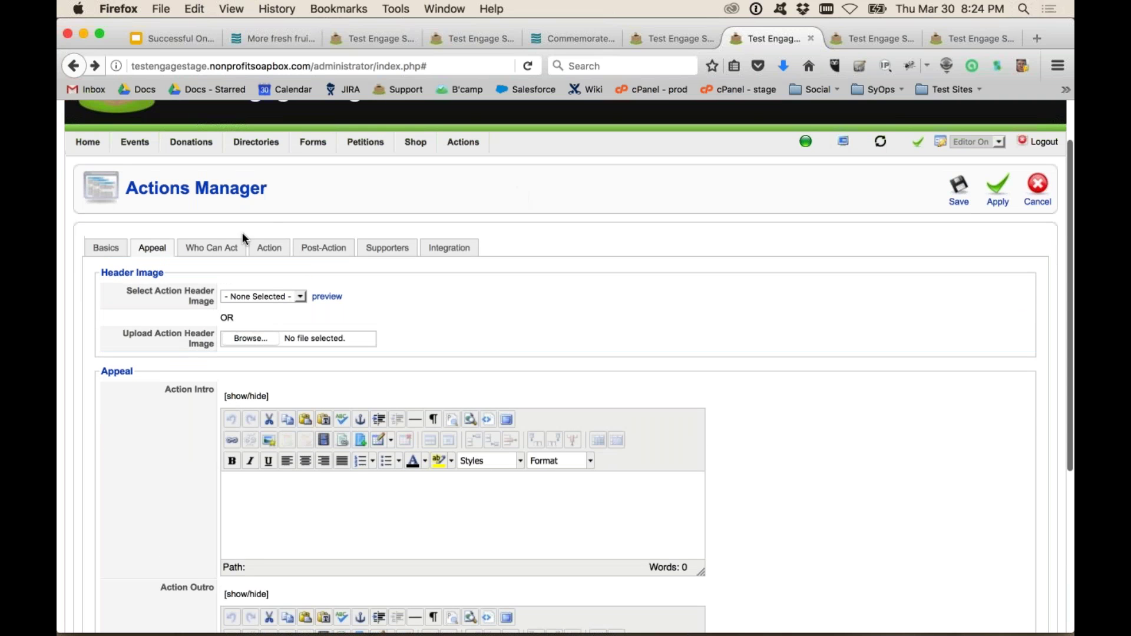
click(215, 248)
scroll(624, 388, down, 2)
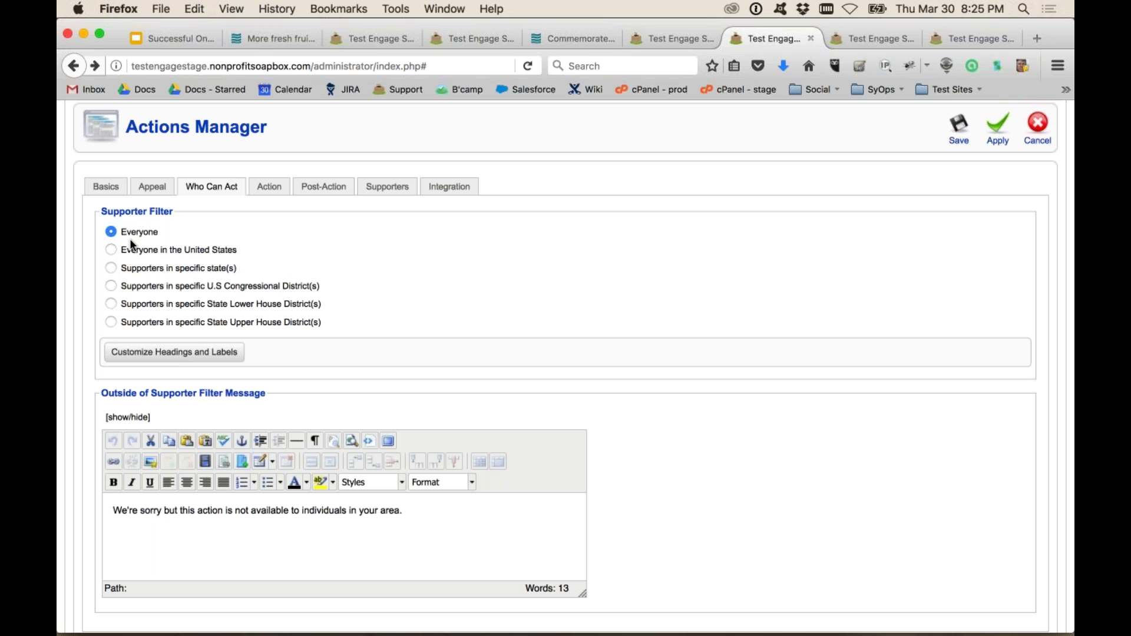
Step: Limit the supporter filter to specific states and include Arizona, Arkansas, California, Colorado and Connecticut
click(112, 269)
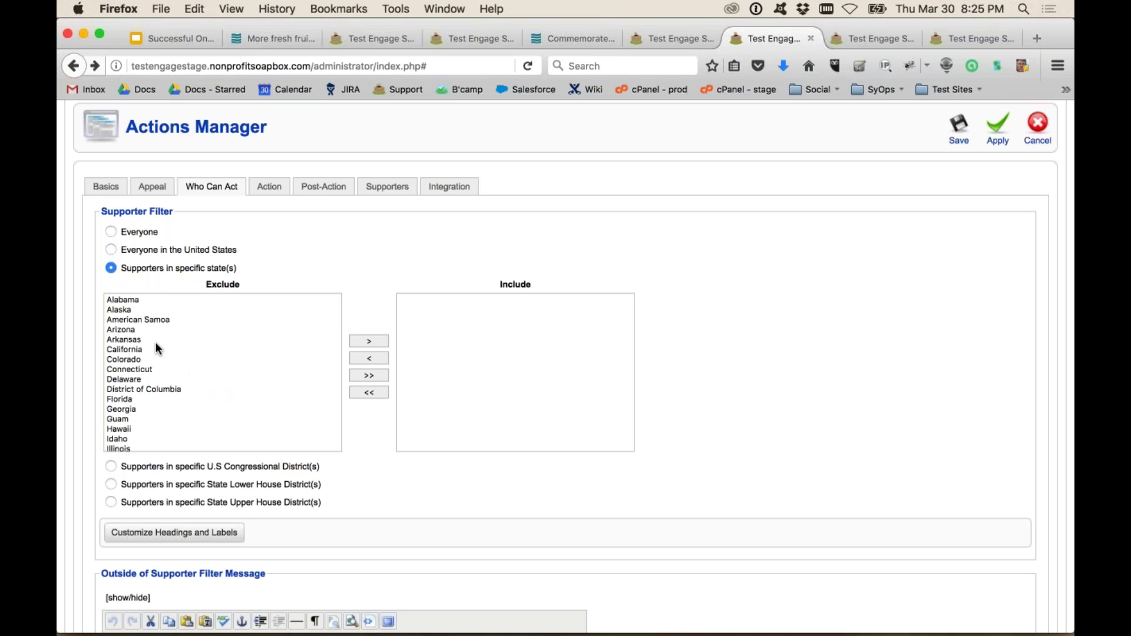
drag(139, 329, 130, 371)
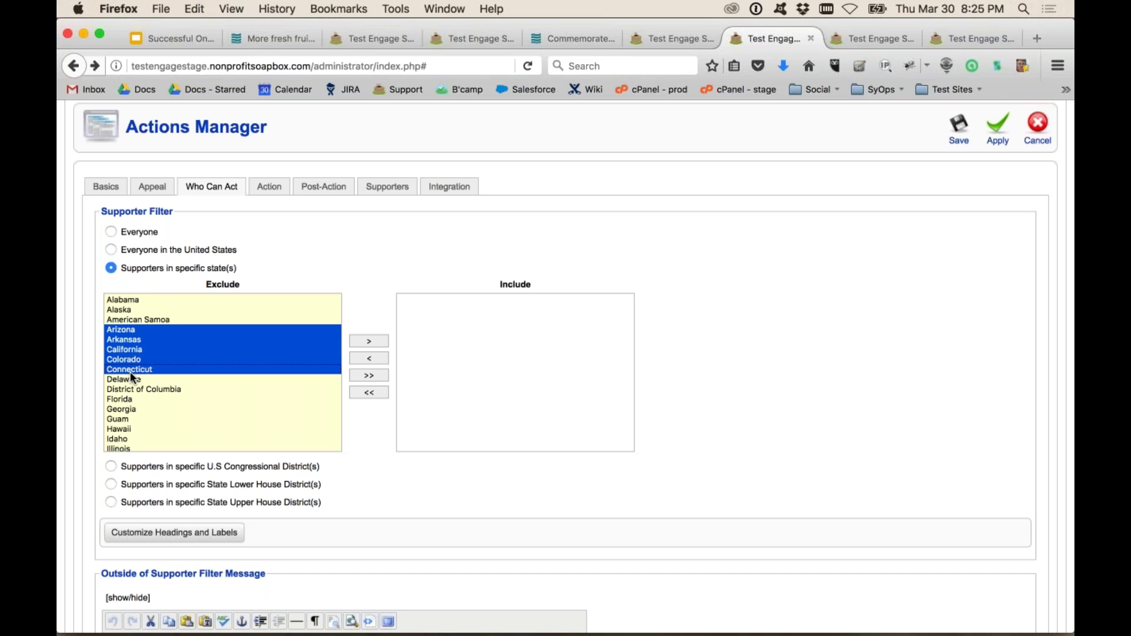
click(361, 340)
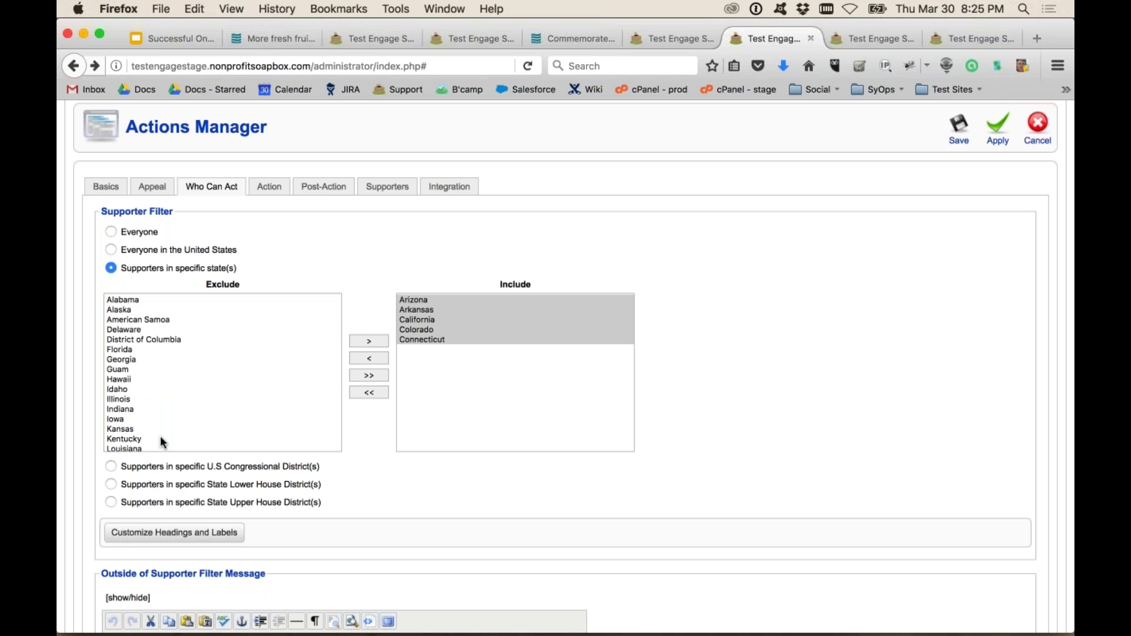
Step: Limit the supporter filter to specific U.S. Congressional Districts and include AL-05, AS-AL and AZ-03
click(112, 465)
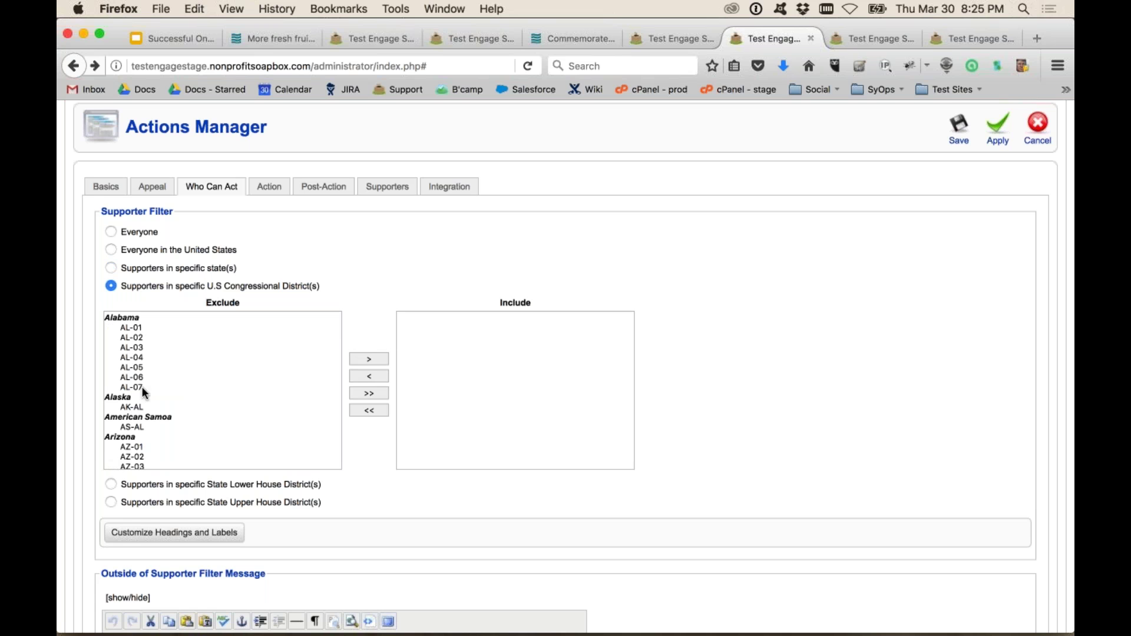
click(139, 368)
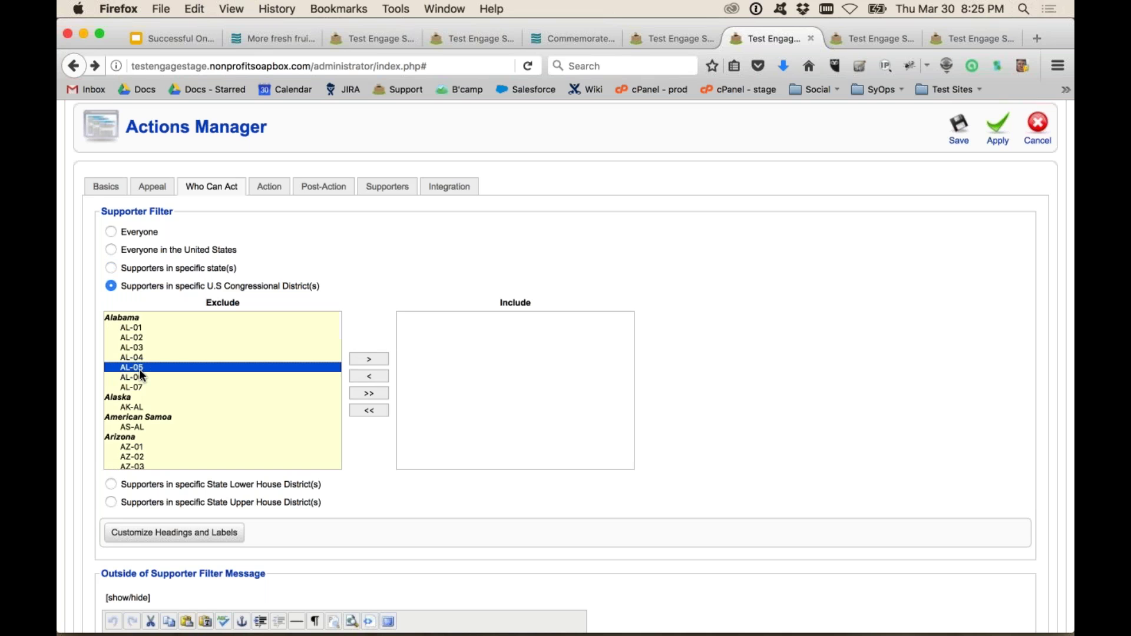
click(353, 360)
click(140, 415)
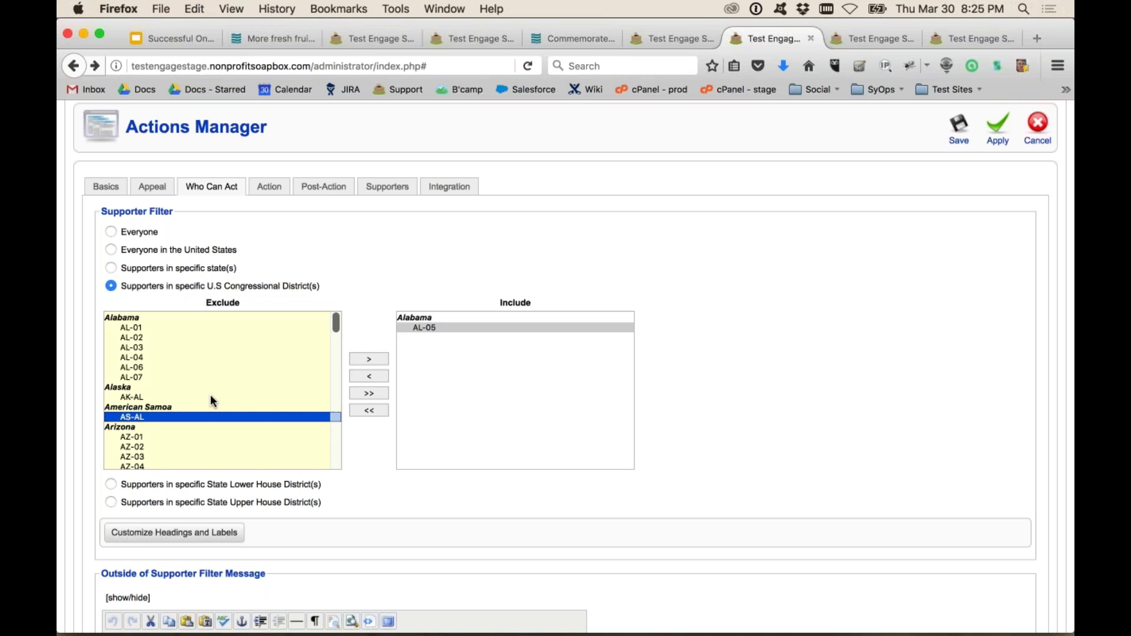
click(364, 359)
click(159, 437)
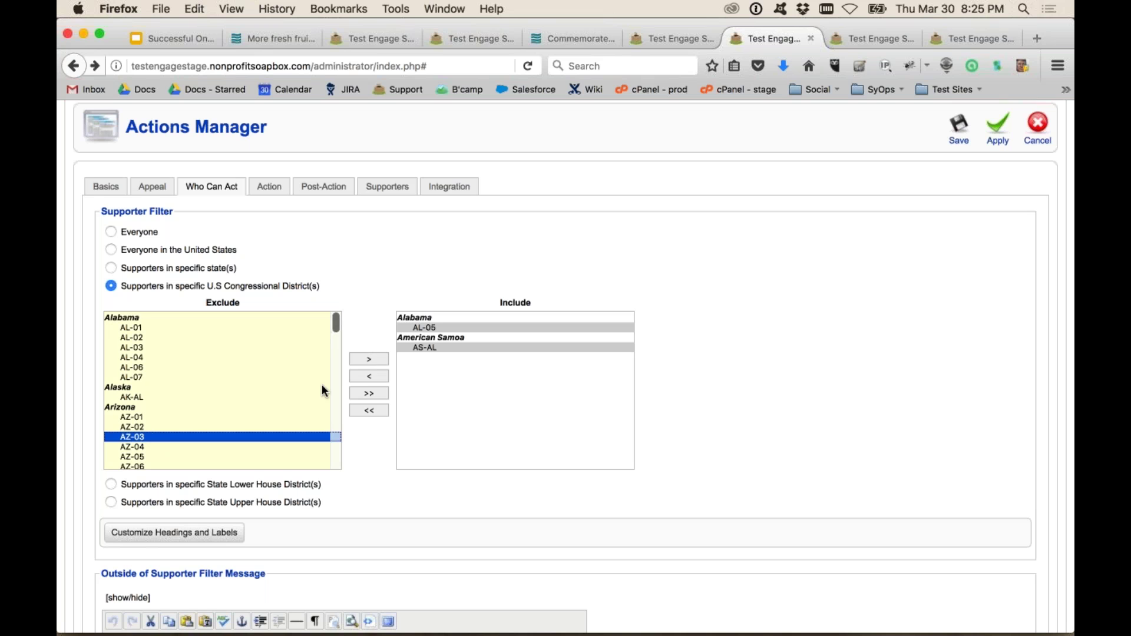
click(369, 360)
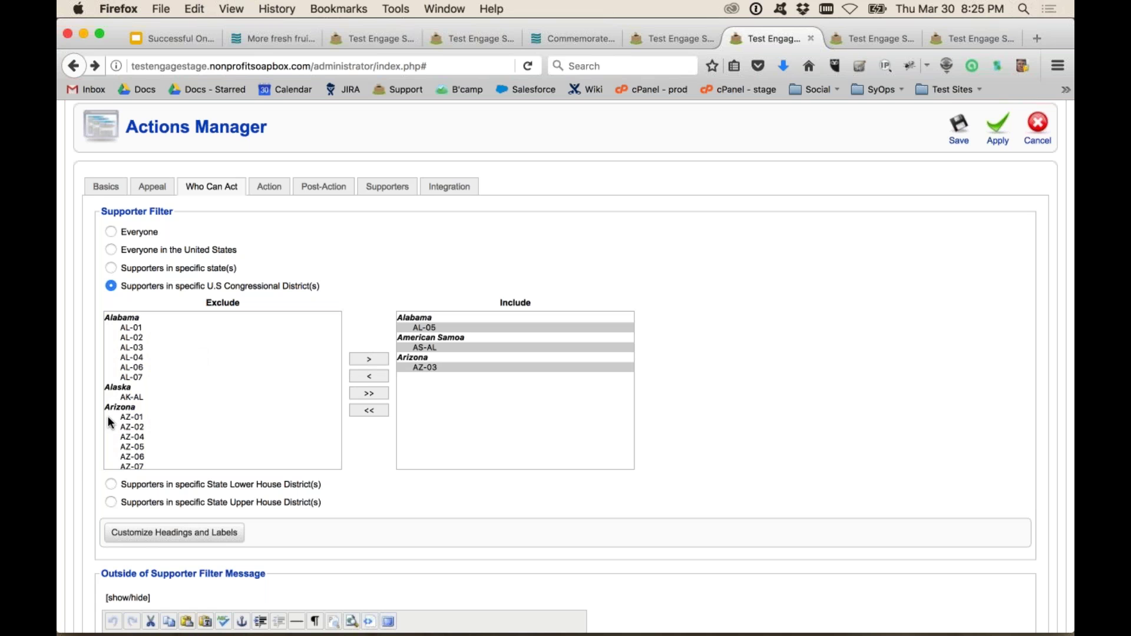
Step: Limit the supporter filter to specific State Lower House Districts, include AL-05 through AL-09 and AL-01, and remove AL-07 from the included ones
click(111, 483)
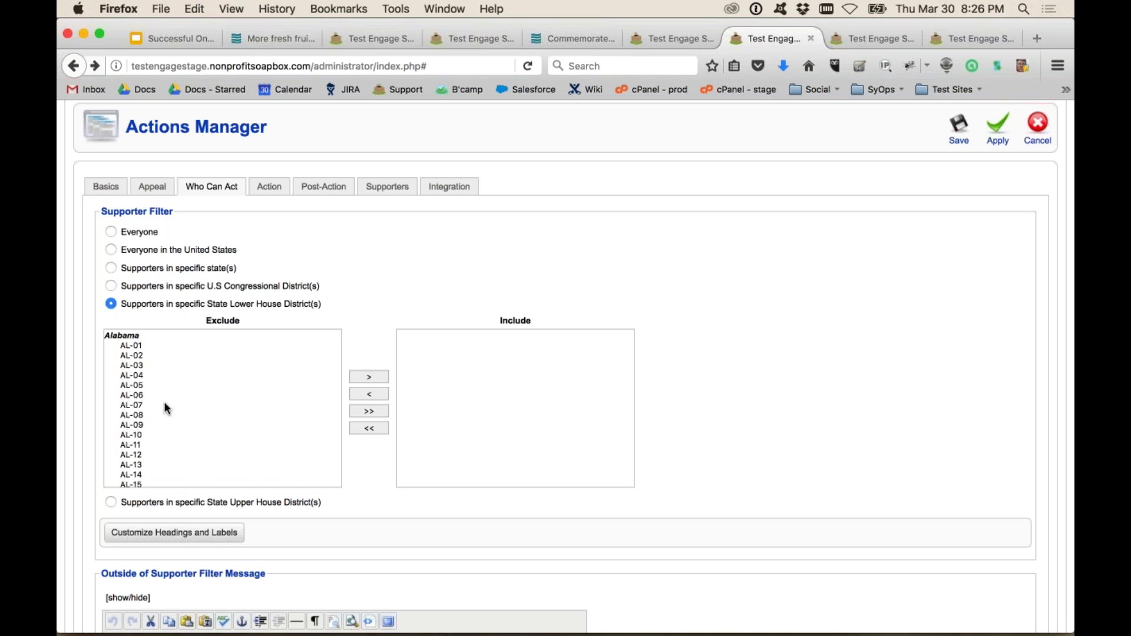
drag(147, 386, 146, 427)
click(368, 377)
click(193, 347)
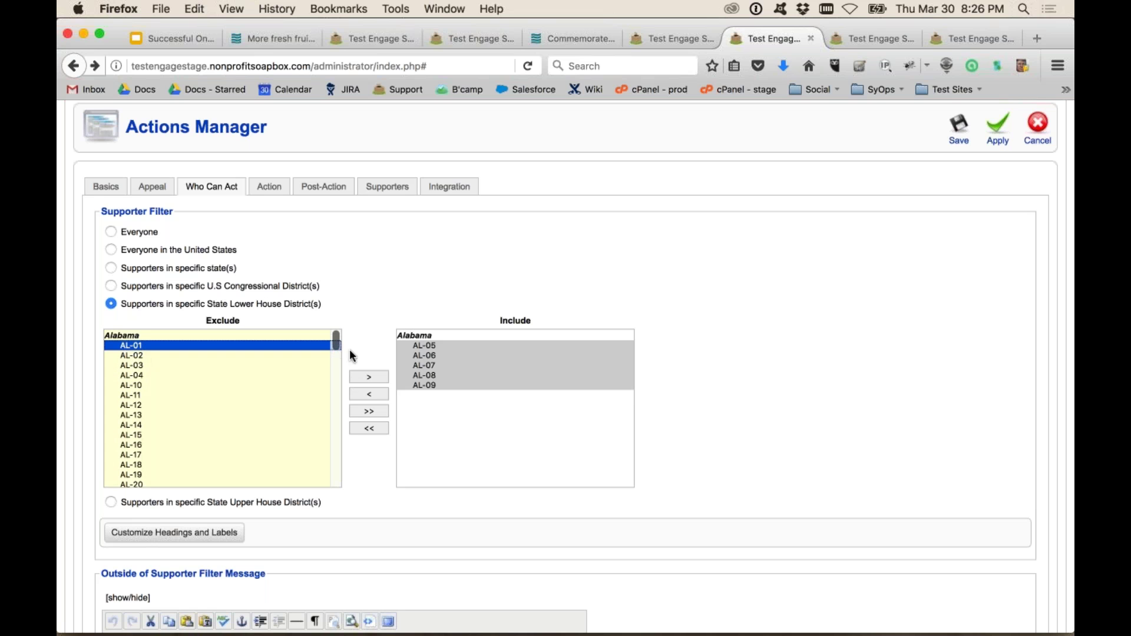
click(368, 377)
click(424, 374)
click(372, 393)
Step: Limit the supporter filter to specific State Upper House Districts and include Alabama districts AL-05 through AL-08
scroll(384, 404, down, 5)
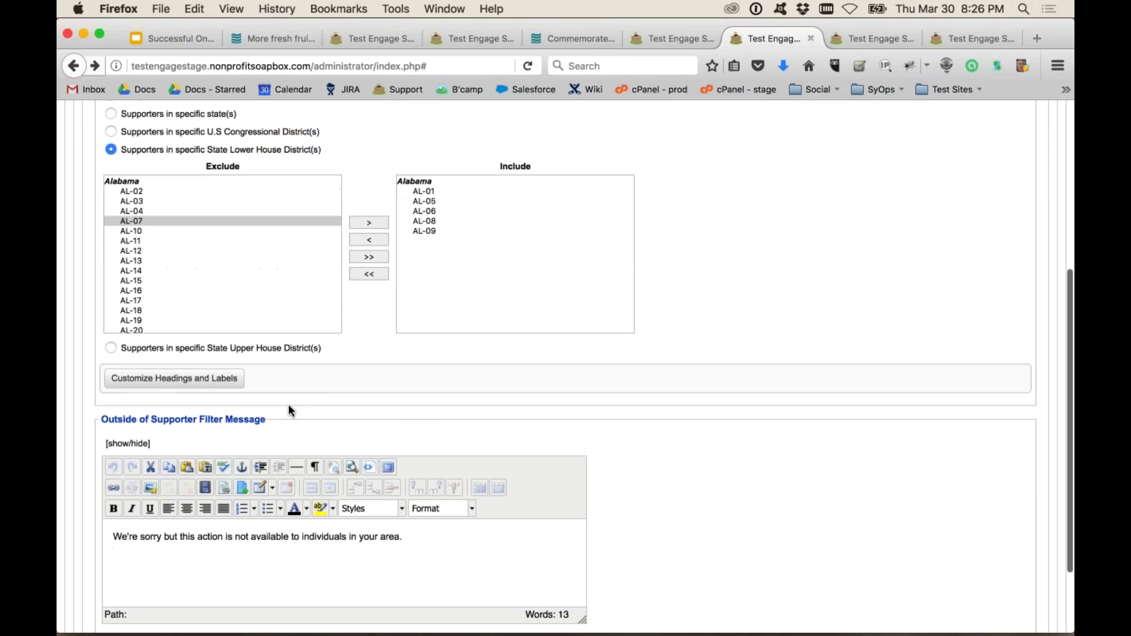
click(111, 347)
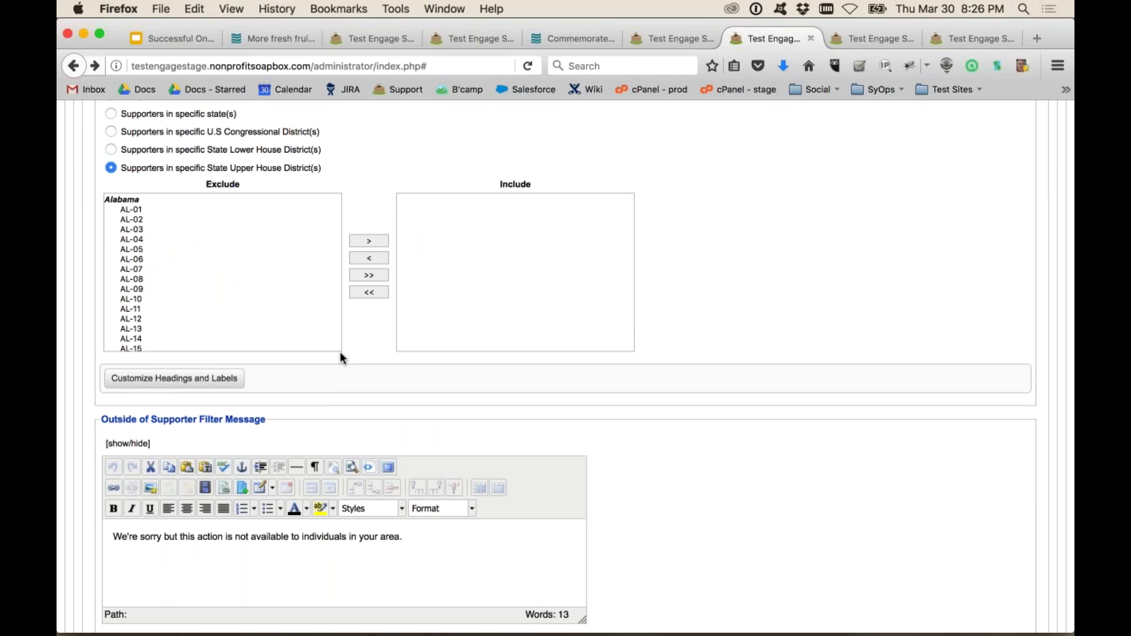
drag(123, 250, 124, 278)
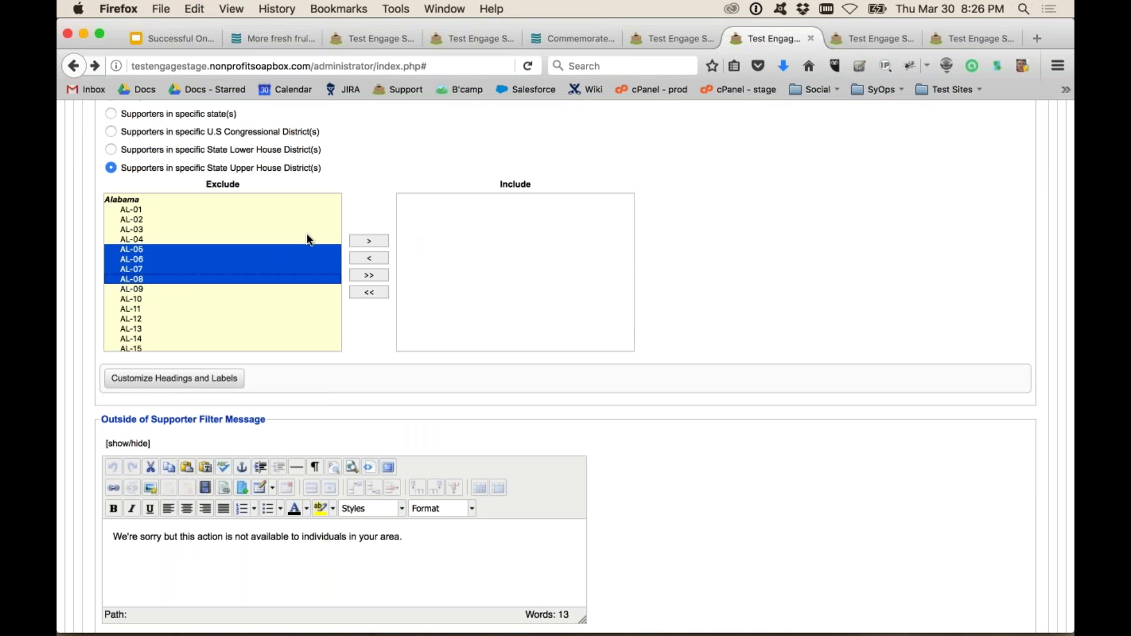
click(371, 239)
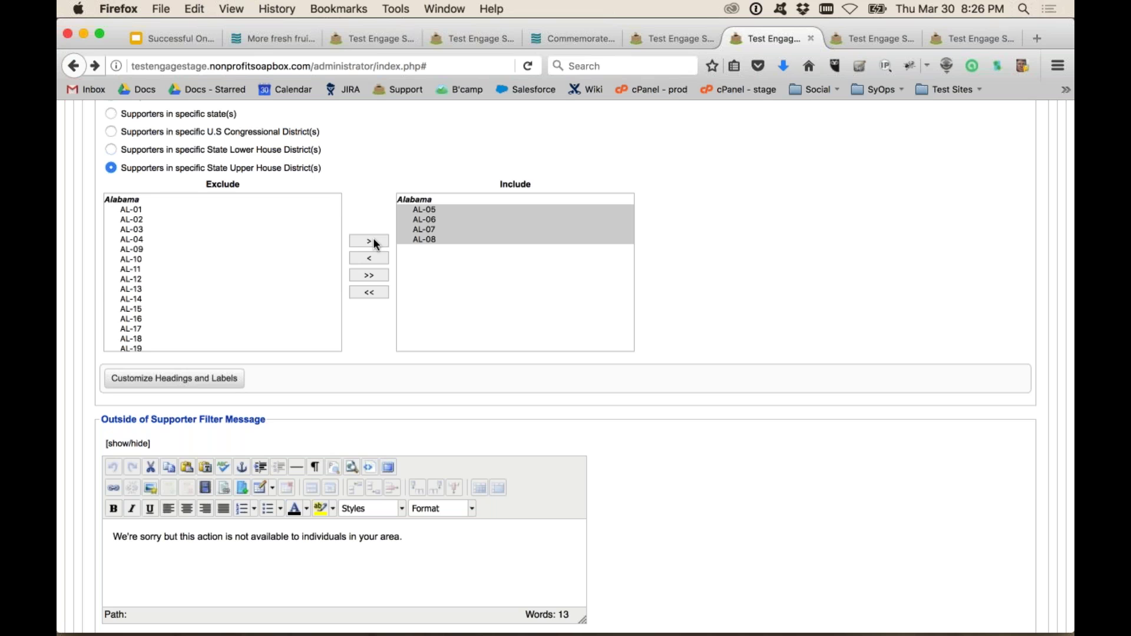
Step: Switch the supporter filter back to specific U.S. Congressional Districts and remove all of its included districts
scroll(318, 281, up, 3)
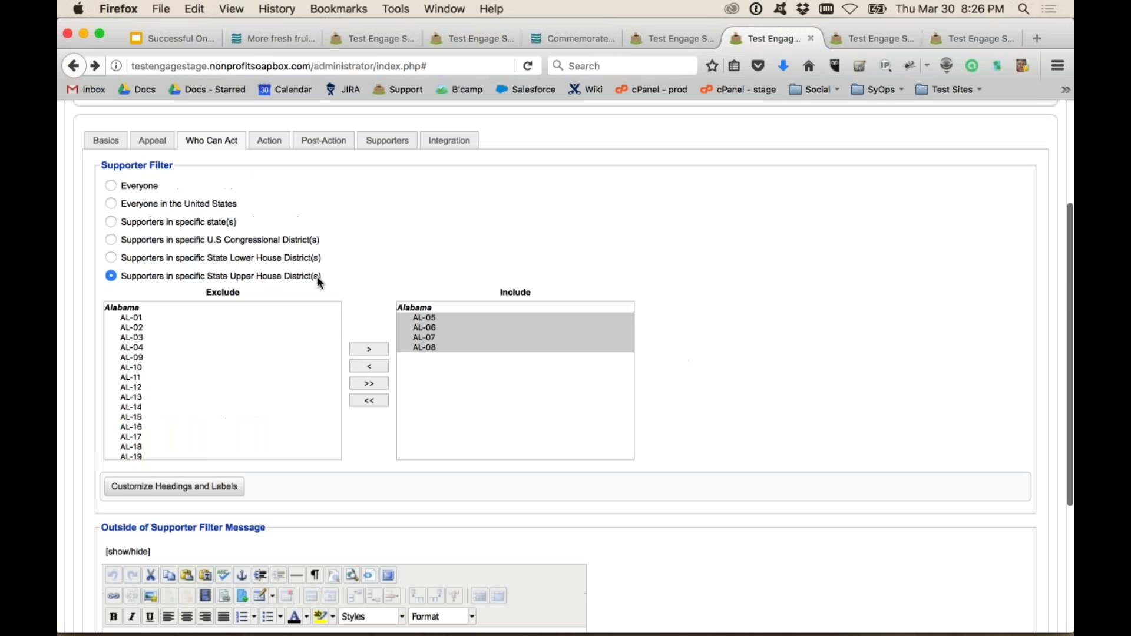
click(132, 241)
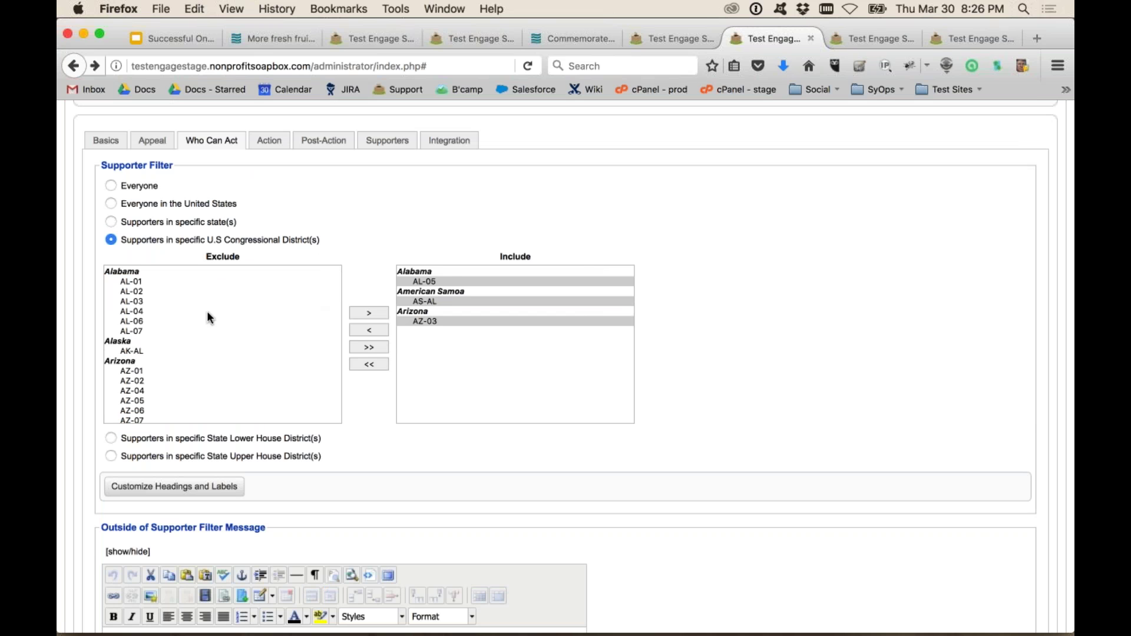
click(449, 278)
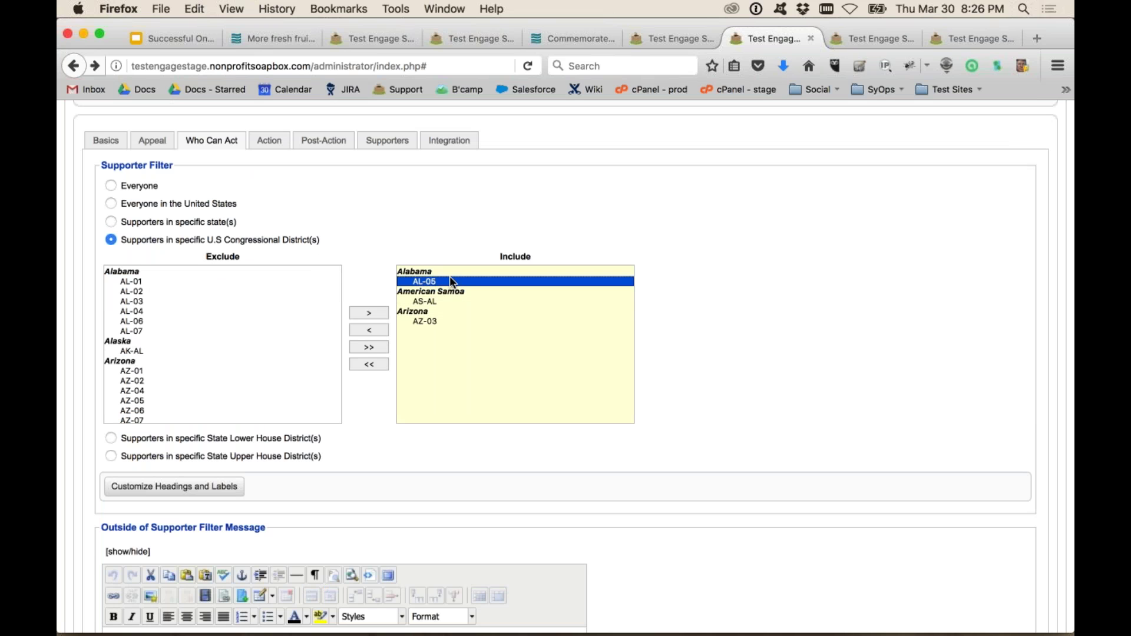
shift+click(429, 321)
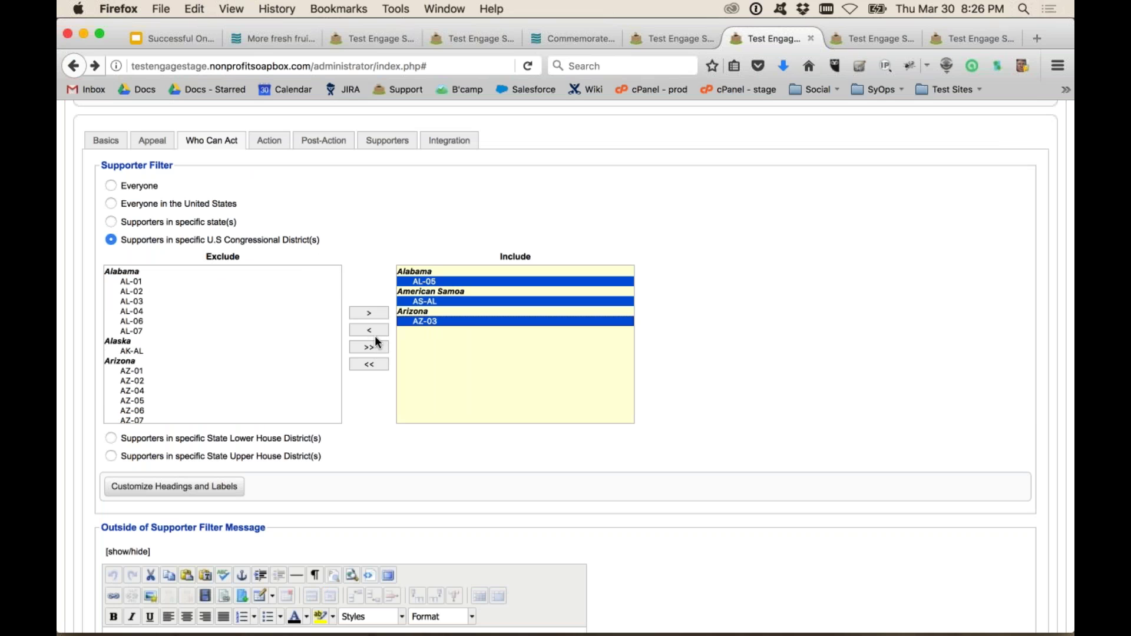
click(369, 363)
Step: Include all Arizona congressional districts, AZ-01 through AZ-09, in the supporter filter
click(217, 341)
scroll(218, 338, down, 3)
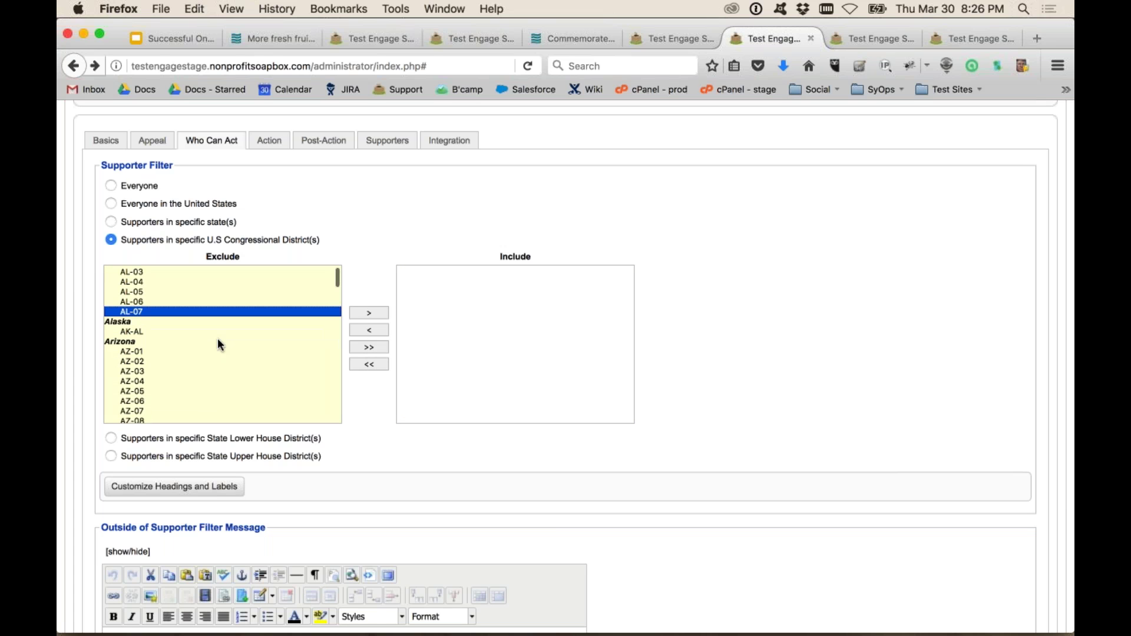
click(133, 319)
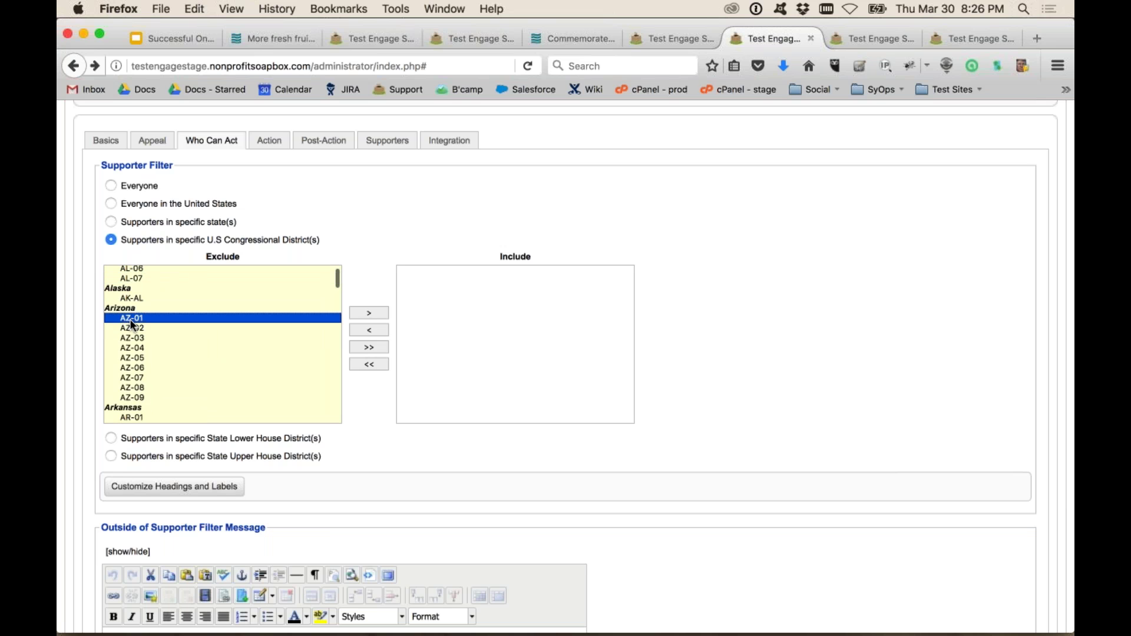
shift+click(139, 397)
click(368, 313)
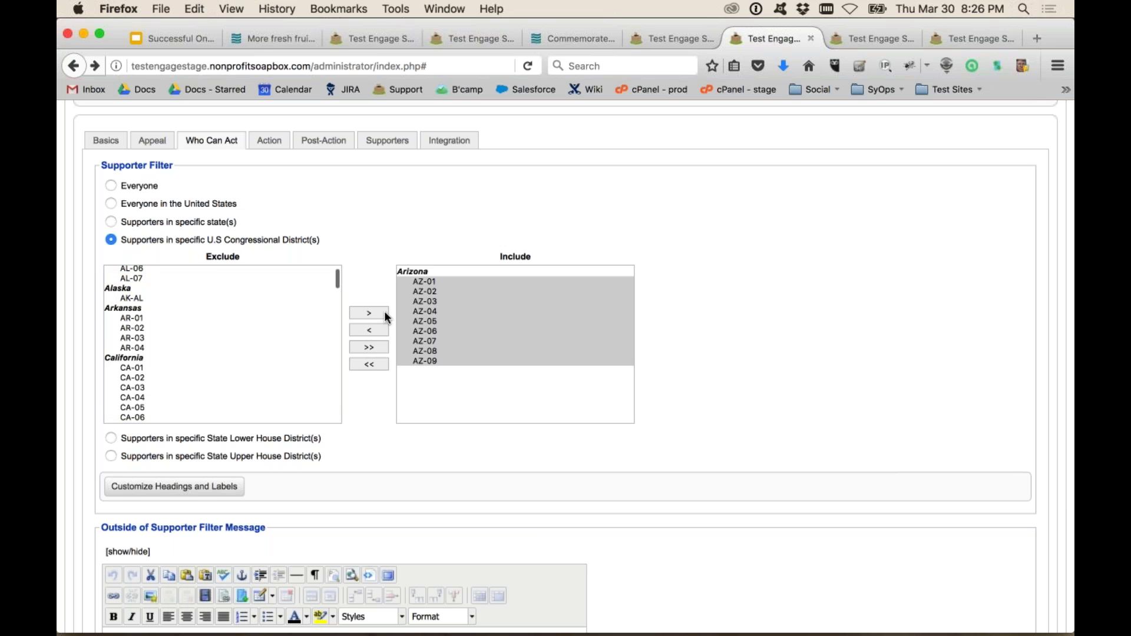
scroll(696, 386, down, 1)
scroll(697, 386, down, 5)
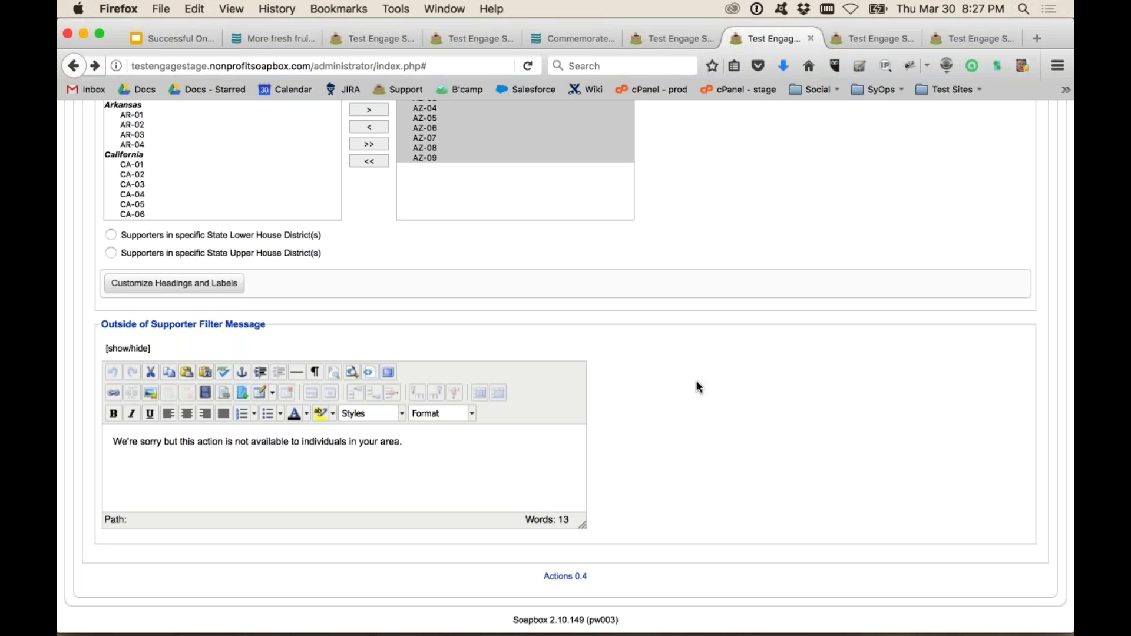
Step: Include the United States House of Representatives as a pre-defined target of the action
scroll(748, 404, up, 5)
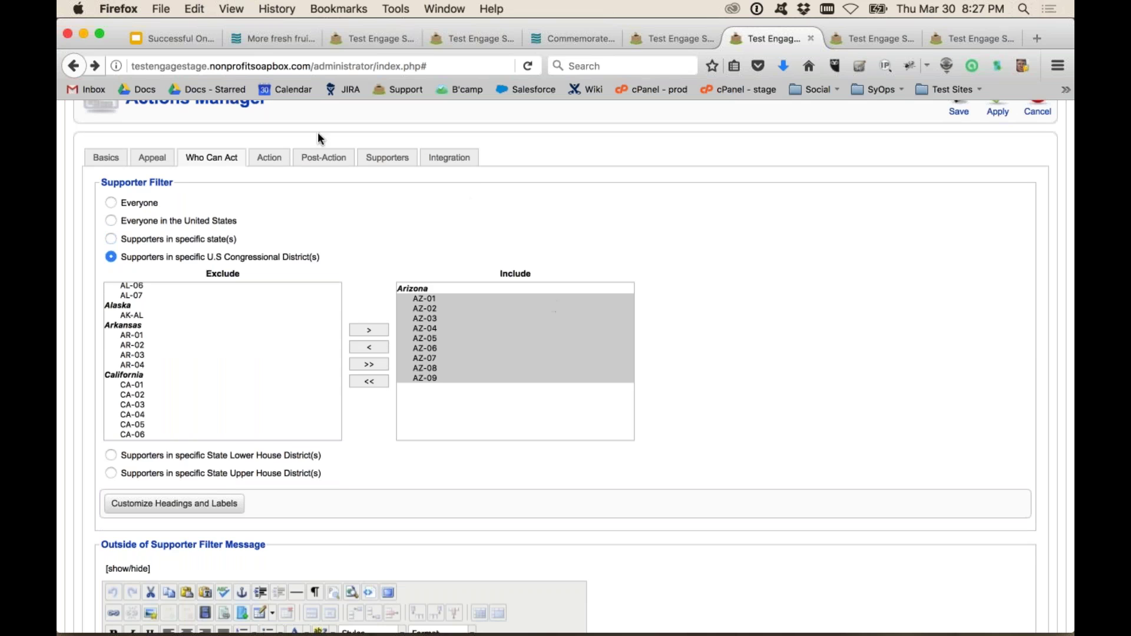
click(274, 160)
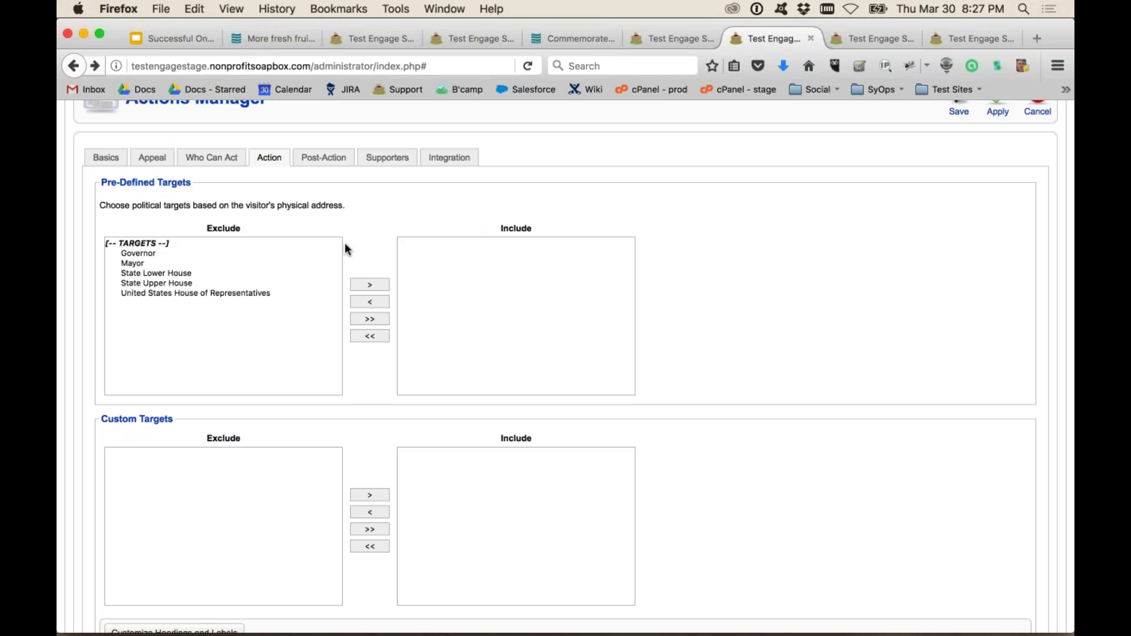
click(137, 264)
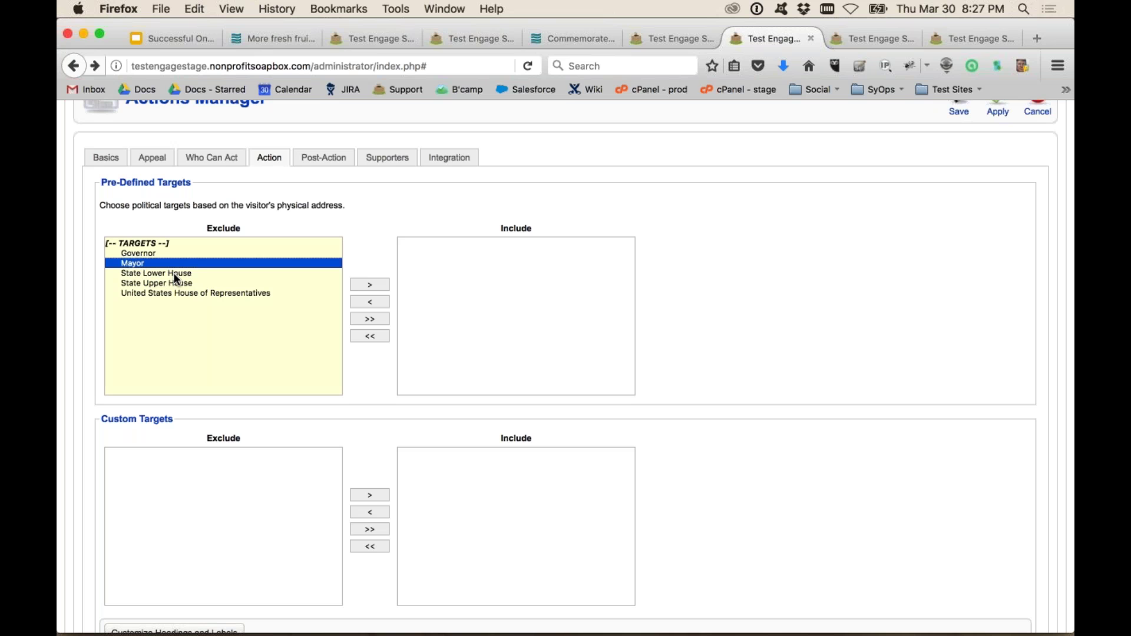
click(199, 290)
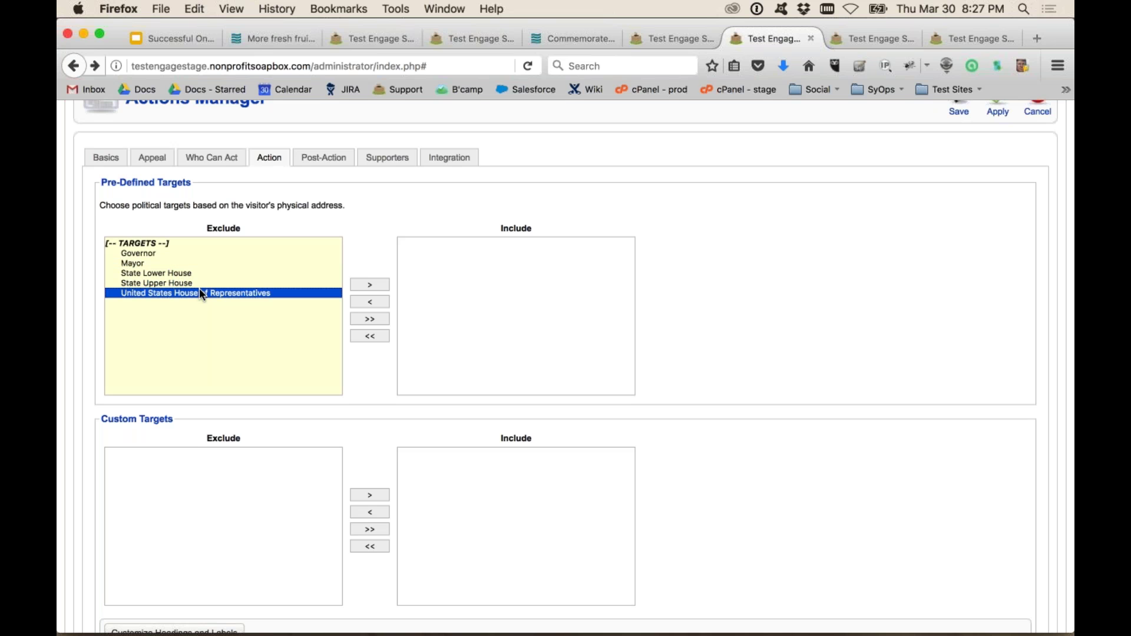
click(374, 286)
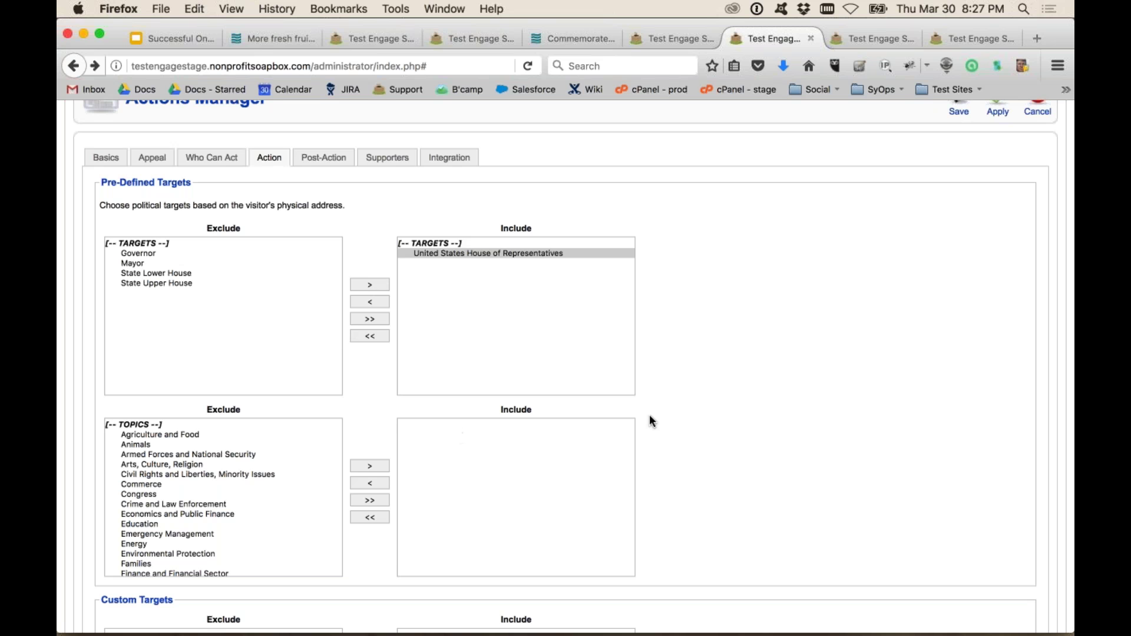
Step: Include the target topics Armed Forces and National Security; Arts, Culture, Religion; Civil Rights and Liberties, Minority Issues; and Commerce
scroll(652, 411, down, 1)
scroll(683, 457, down, 3)
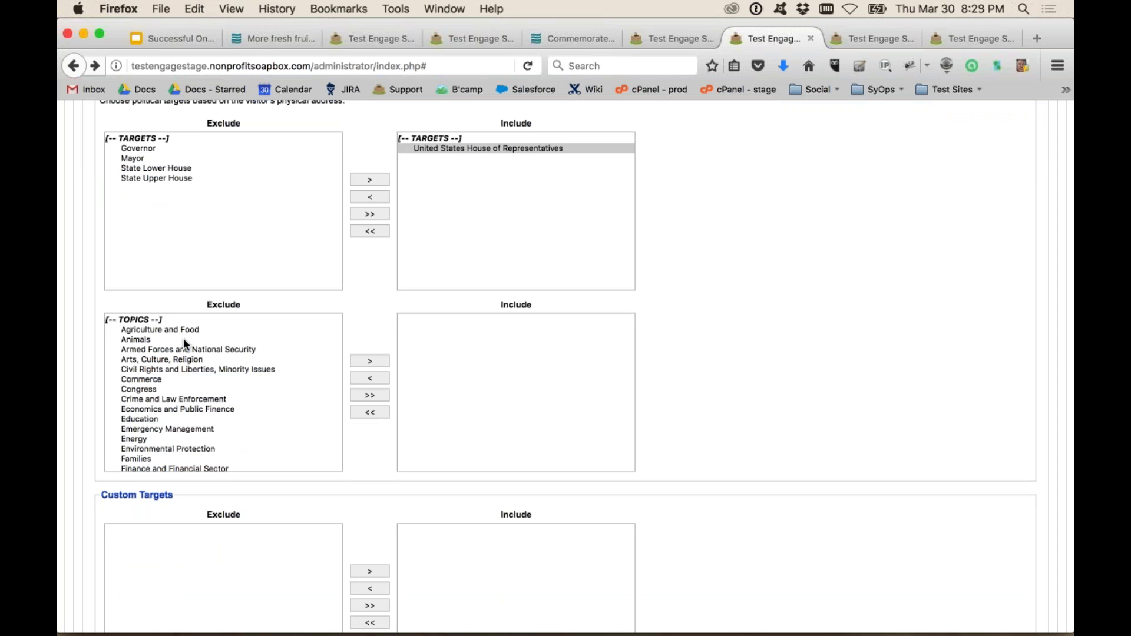
drag(168, 349, 163, 375)
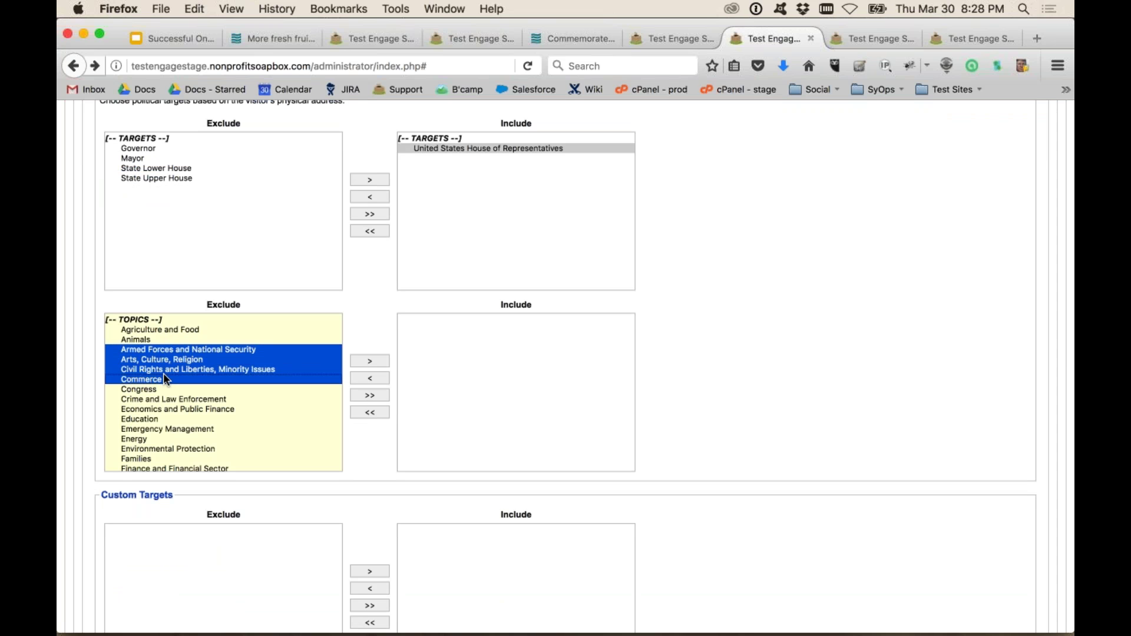
click(377, 359)
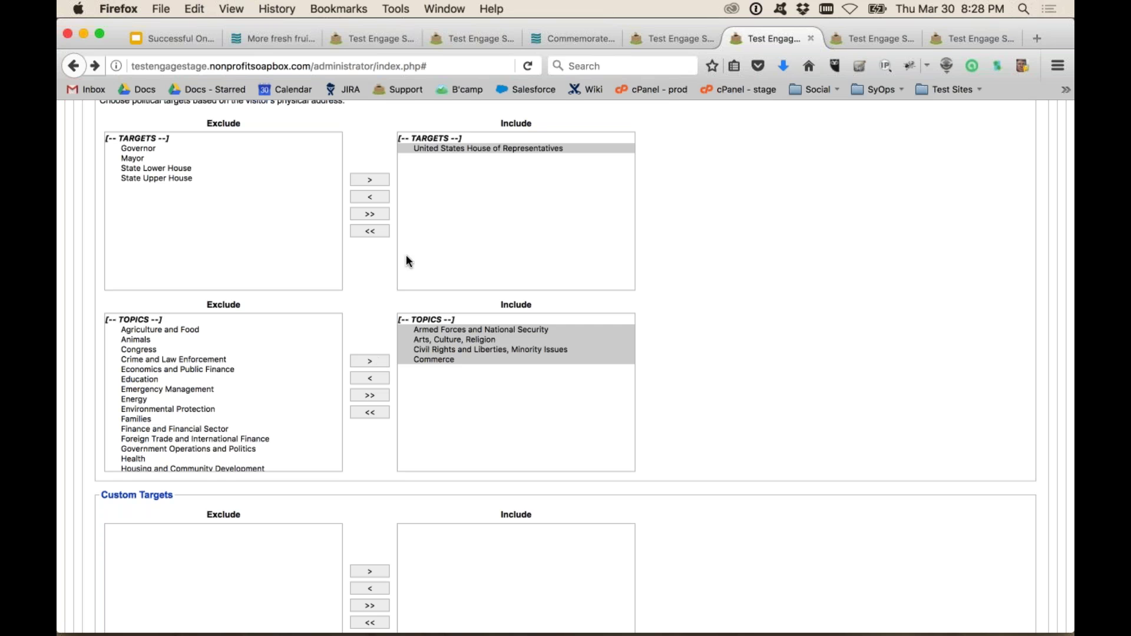
Step: Remove the United States House of Representatives from the included pre-defined targets
click(450, 147)
click(370, 197)
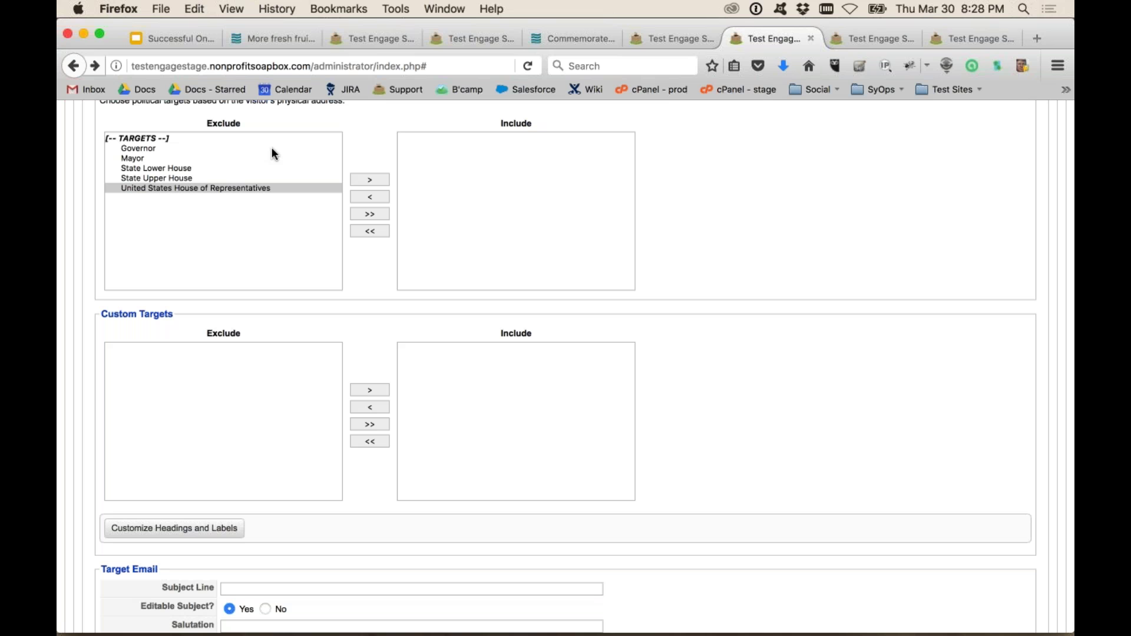
scroll(271, 148, up, 1)
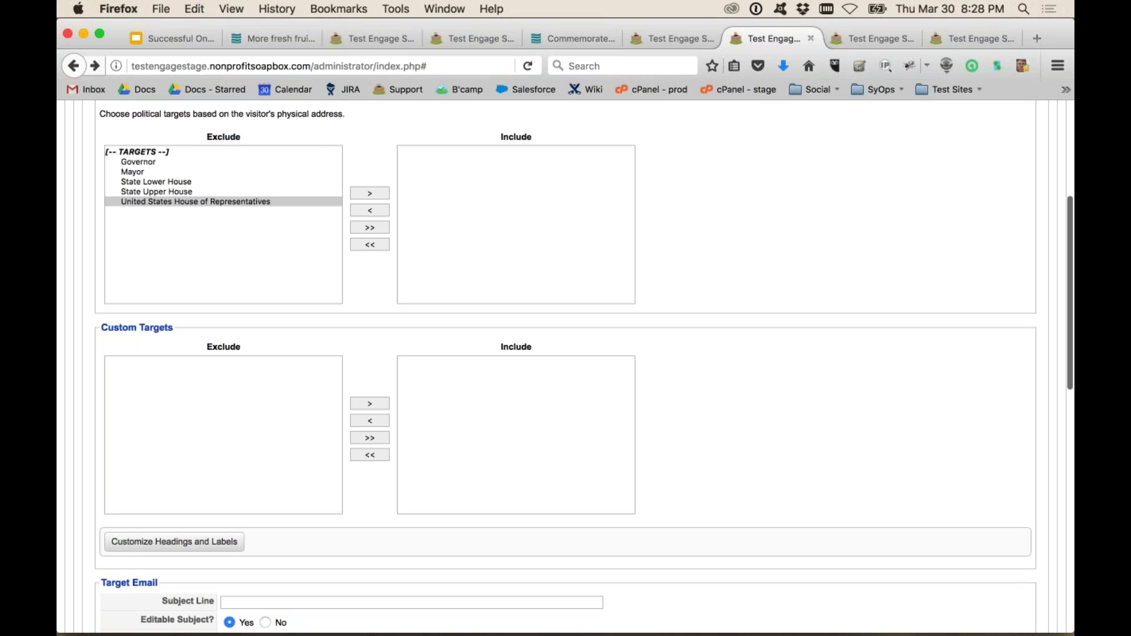
click(279, 202)
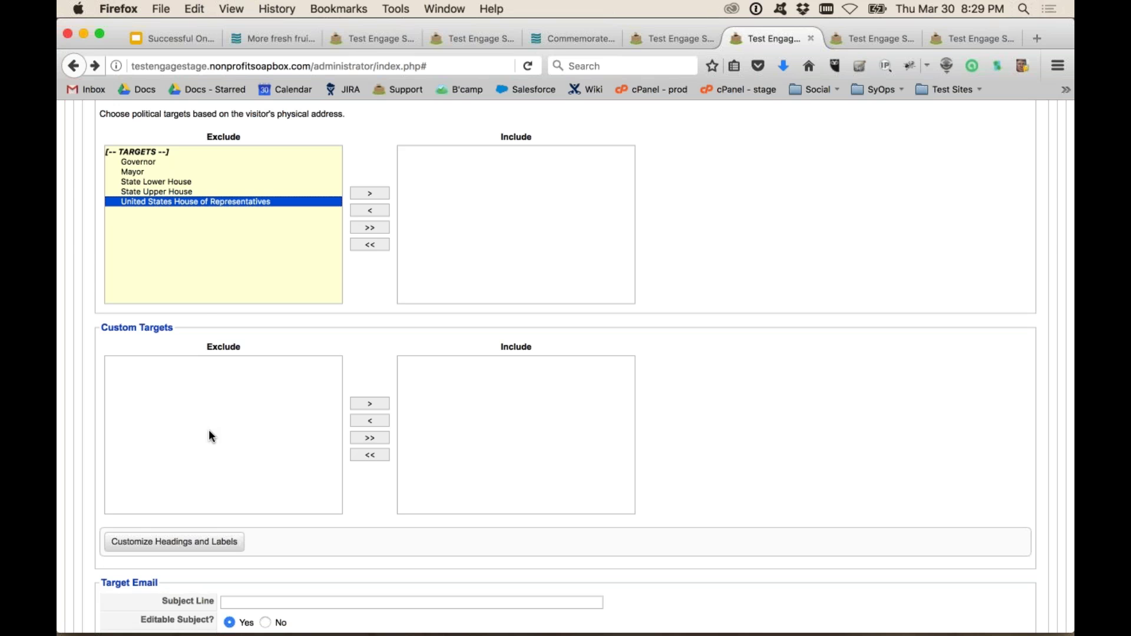
Step: Look through the heading and label options of the custom targets, and open those of the target email
scroll(733, 302, up, 5)
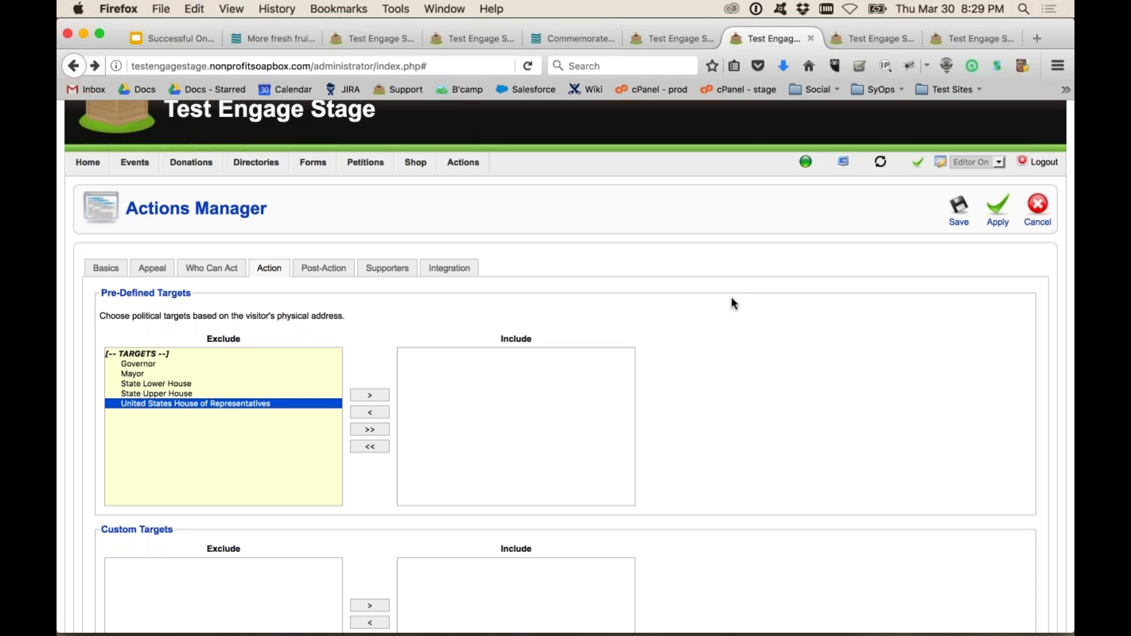
scroll(733, 398, down, 10)
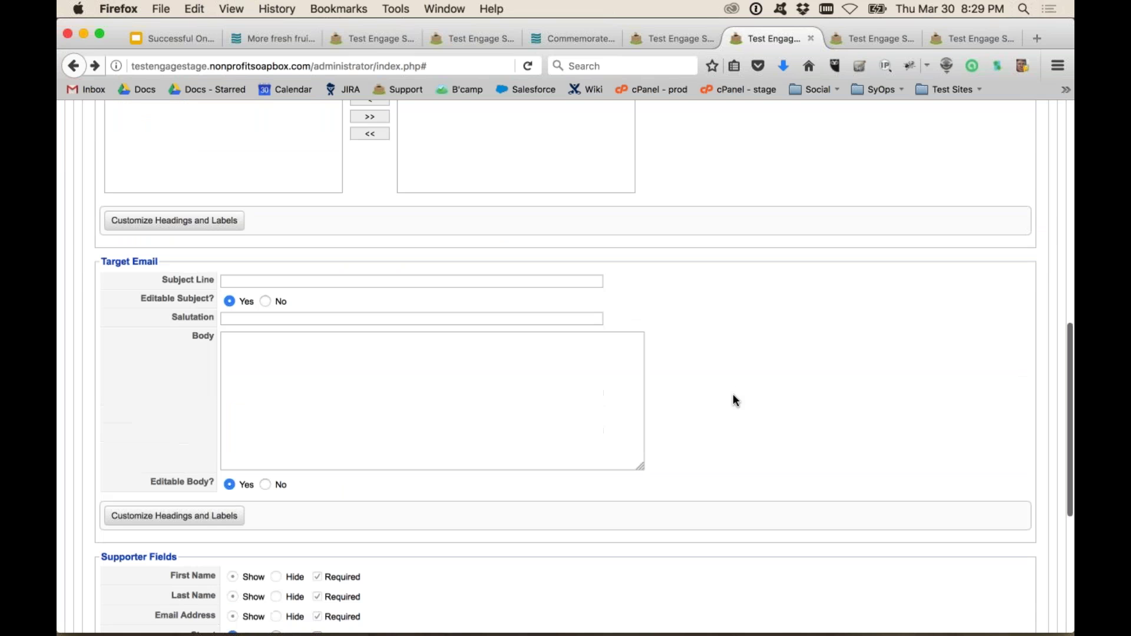
click(208, 221)
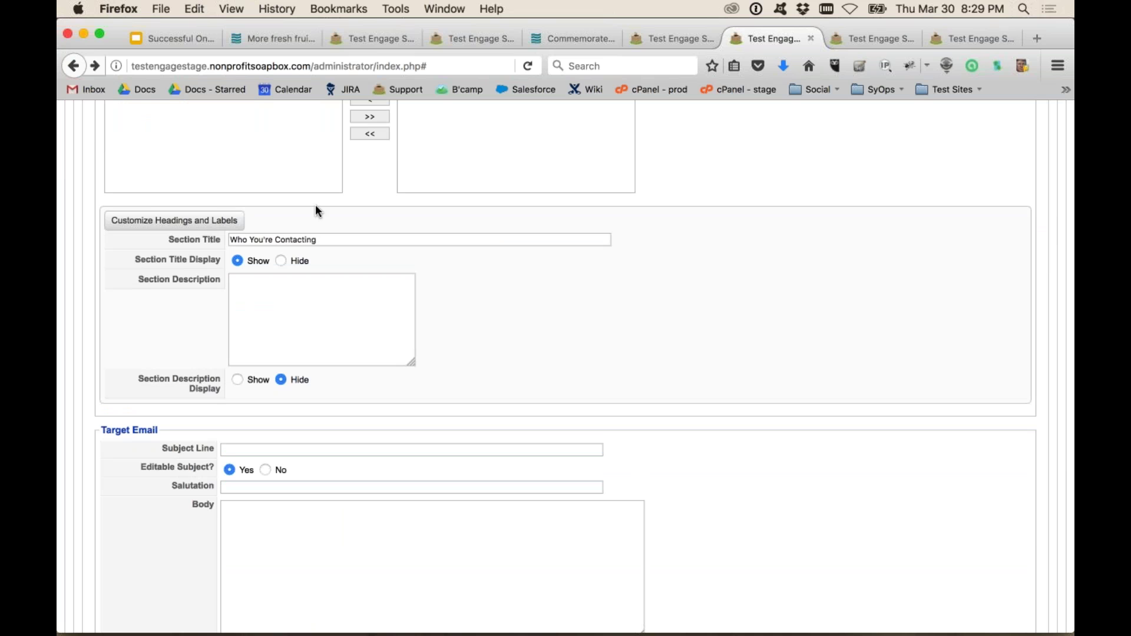
click(236, 221)
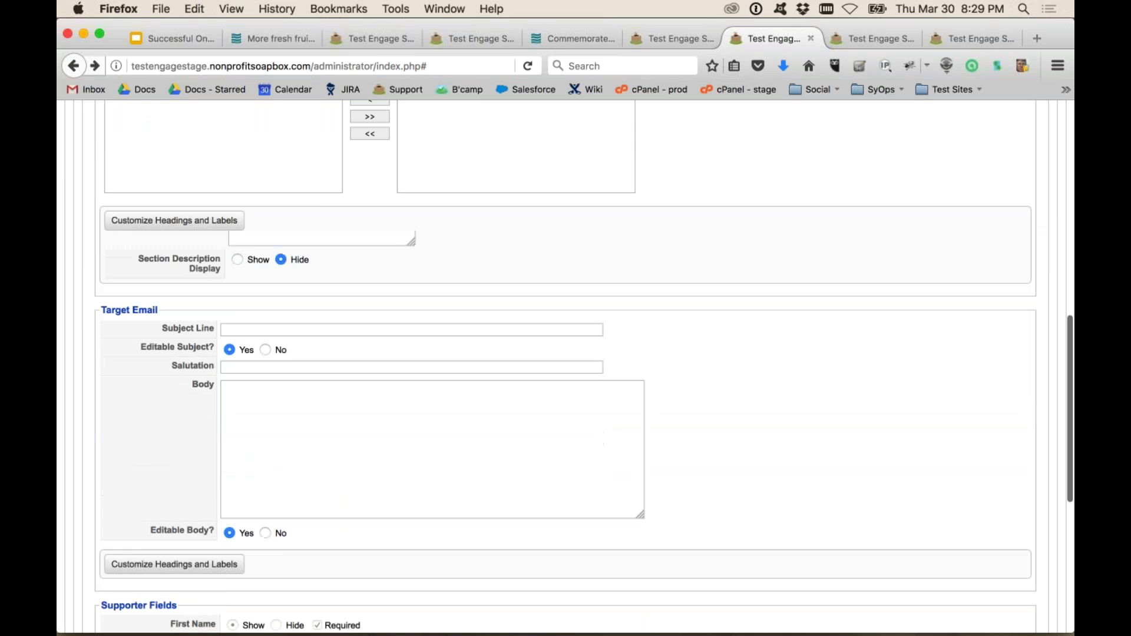
scroll(340, 306, down, 2)
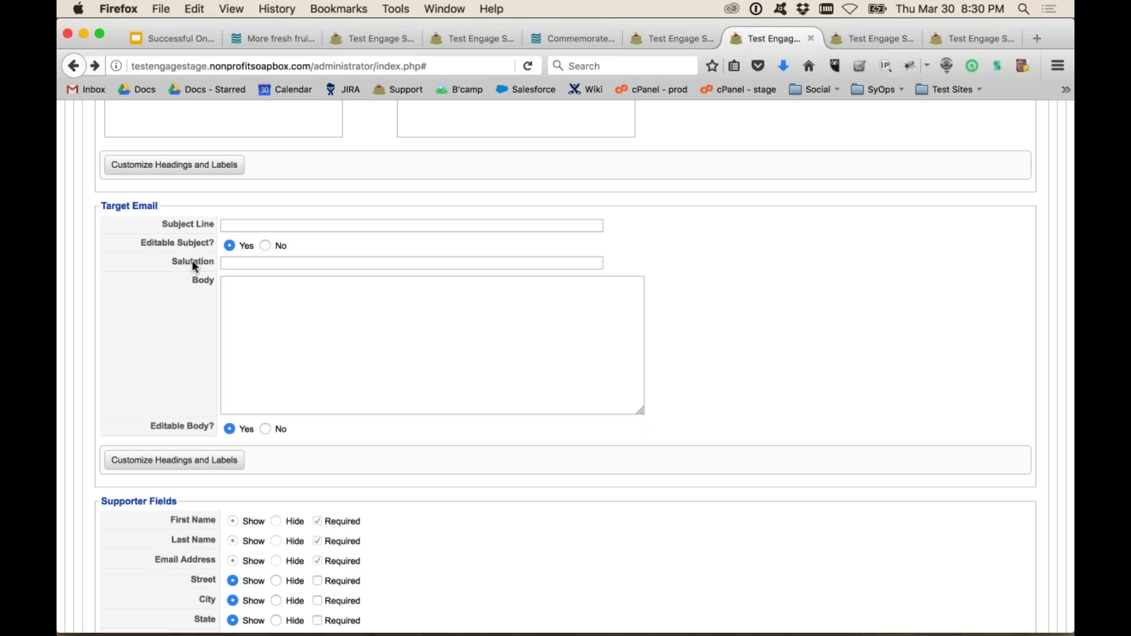
scroll(263, 443, down, 1)
click(222, 457)
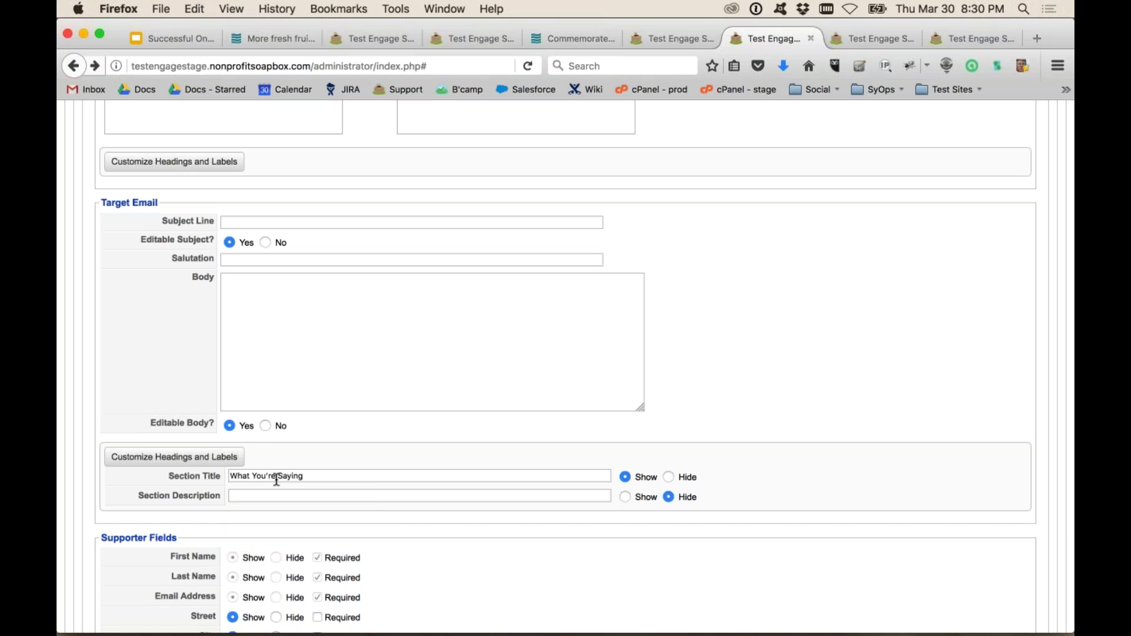
Step: Examine the contact and message sections on the published Barry Farm anniversary action page
click(575, 46)
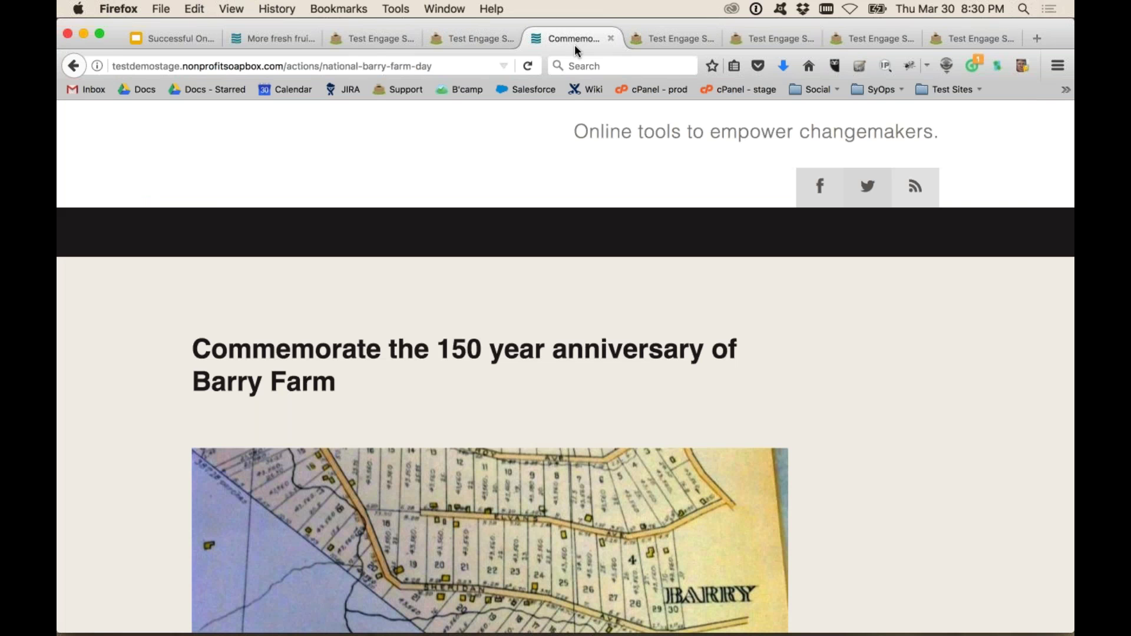
scroll(510, 291, down, 10)
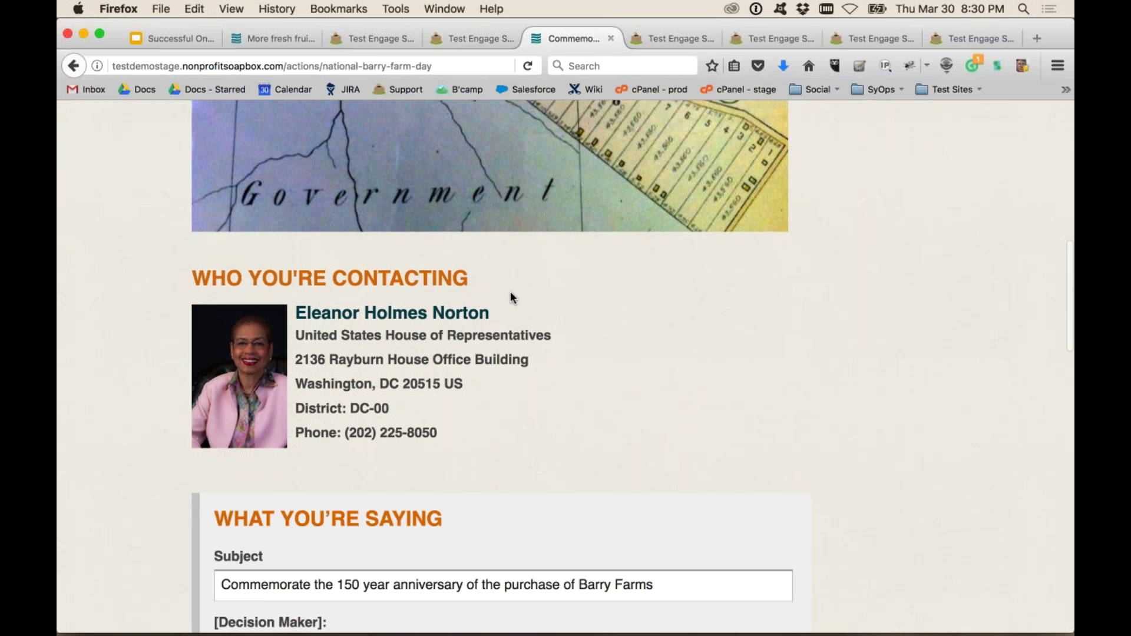
scroll(510, 292, down, 2)
scroll(492, 366, down, 2)
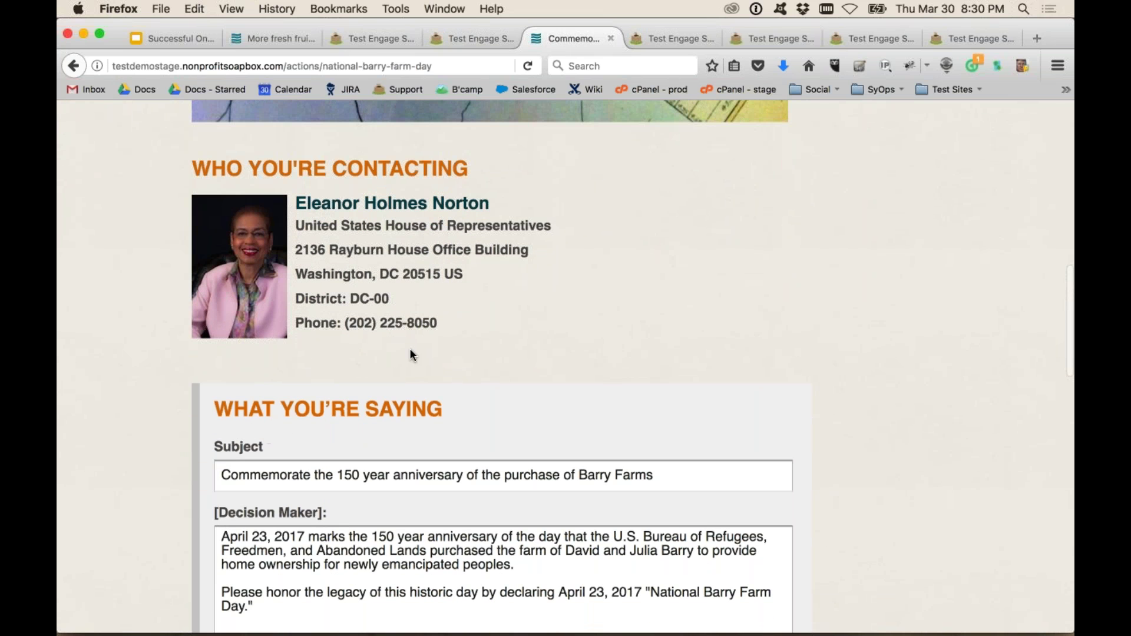
Step: Return to the action's settings, examine the supporter fields and open their heading and label options
click(775, 39)
scroll(649, 331, down, 4)
scroll(651, 338, down, 5)
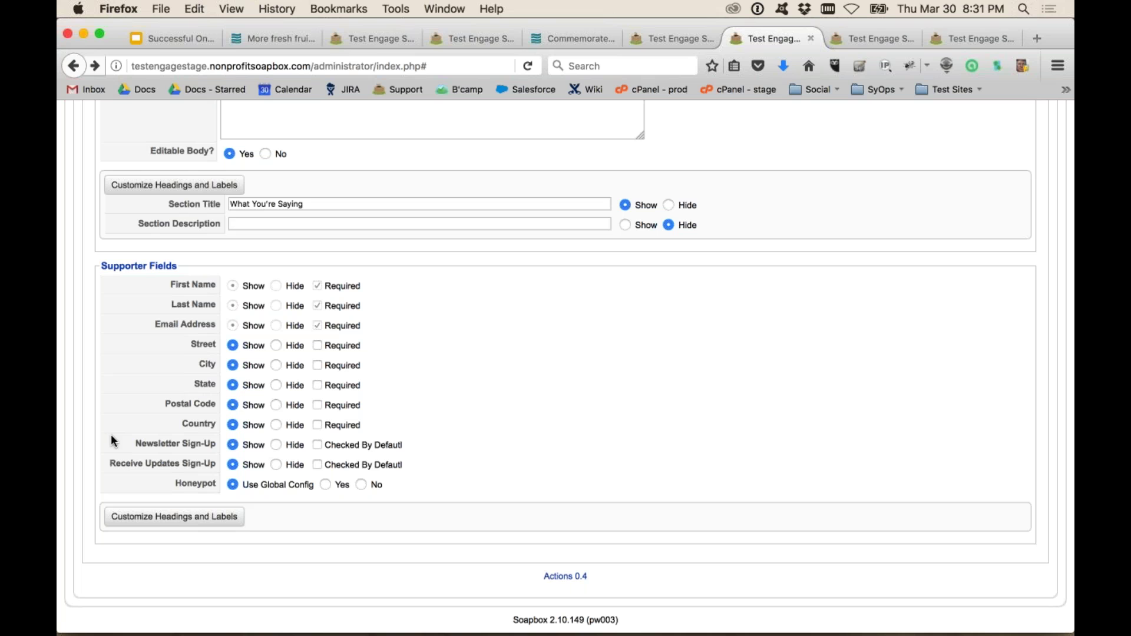
click(171, 518)
scroll(565, 365, down, 4)
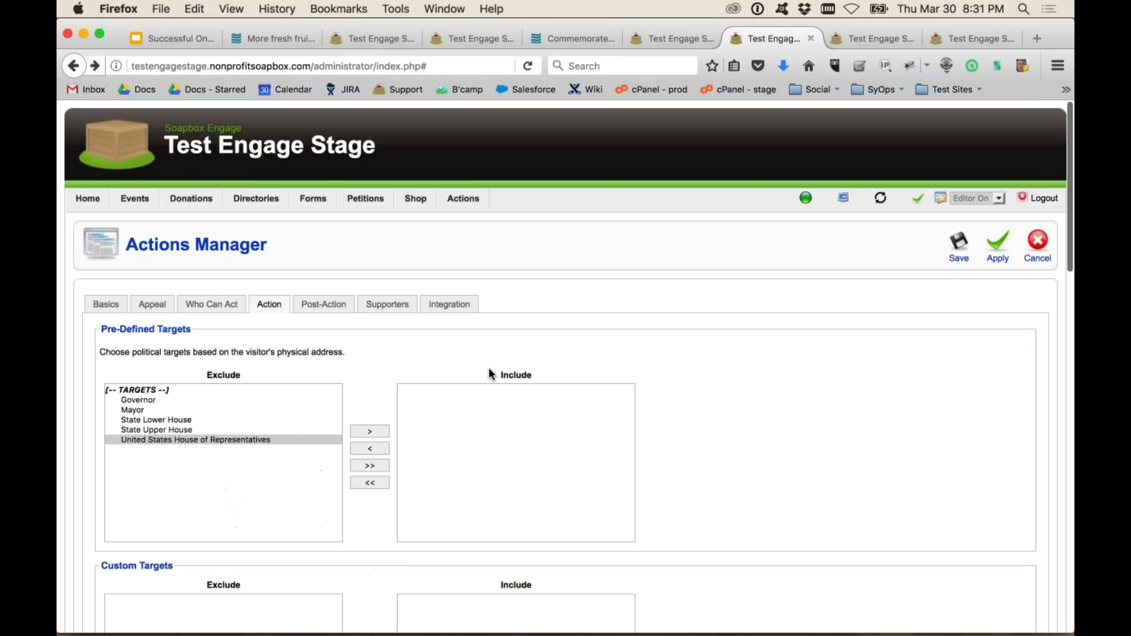
Step: Examine the post-action settings for the user confirmation email, administrator confirmation email and redirect after action
click(347, 311)
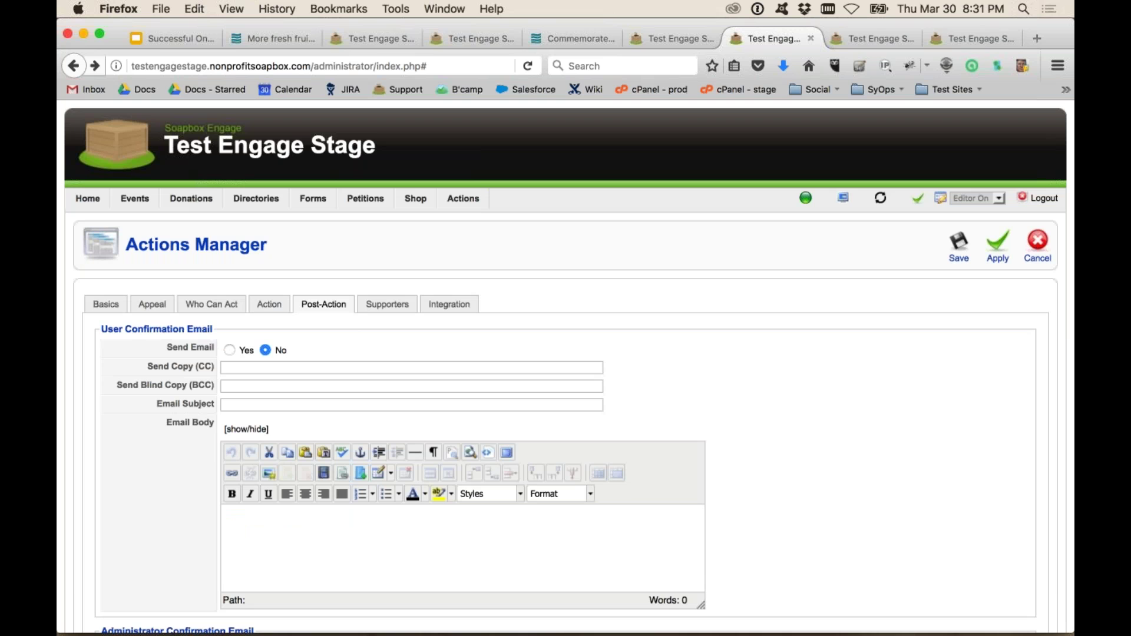
scroll(157, 444, down, 1)
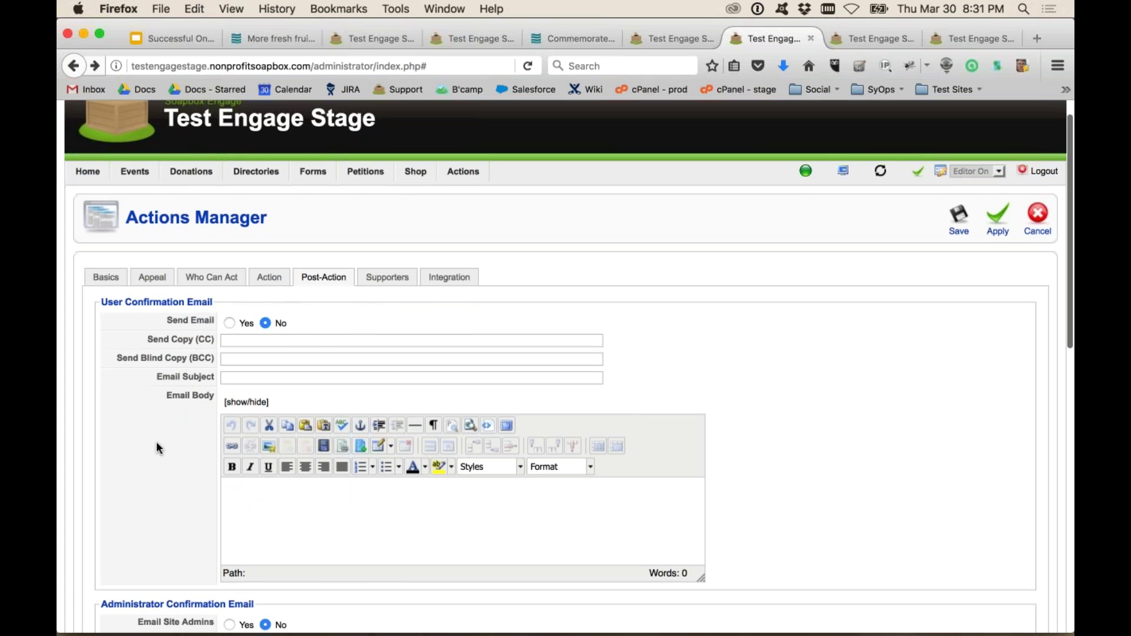
scroll(157, 440, down, 5)
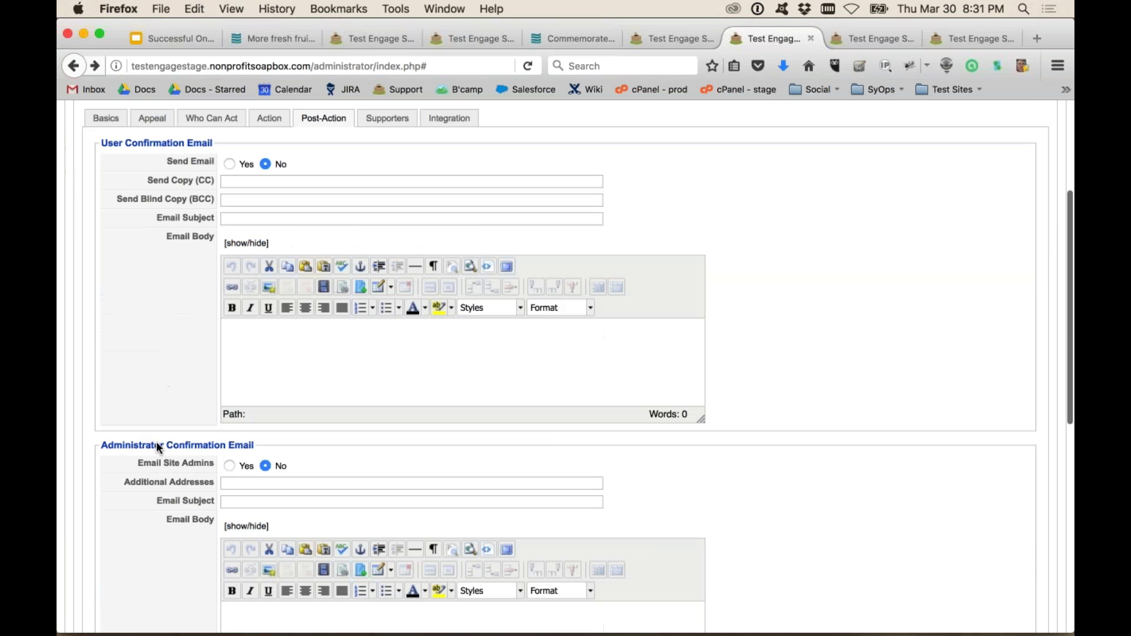
scroll(148, 498, down, 4)
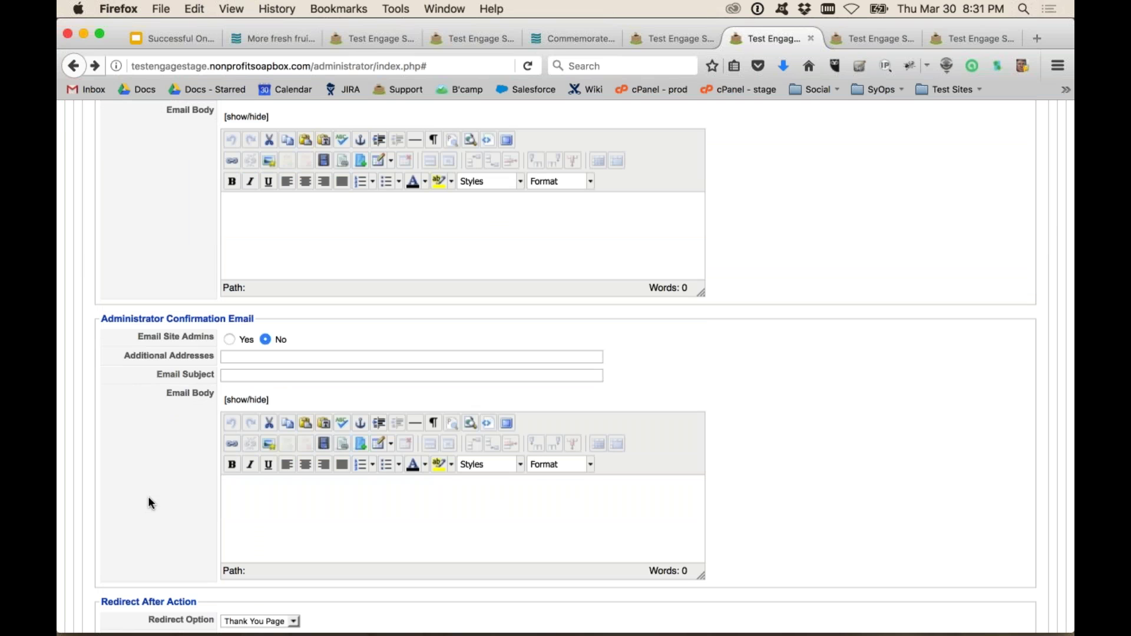
scroll(147, 496, down, 5)
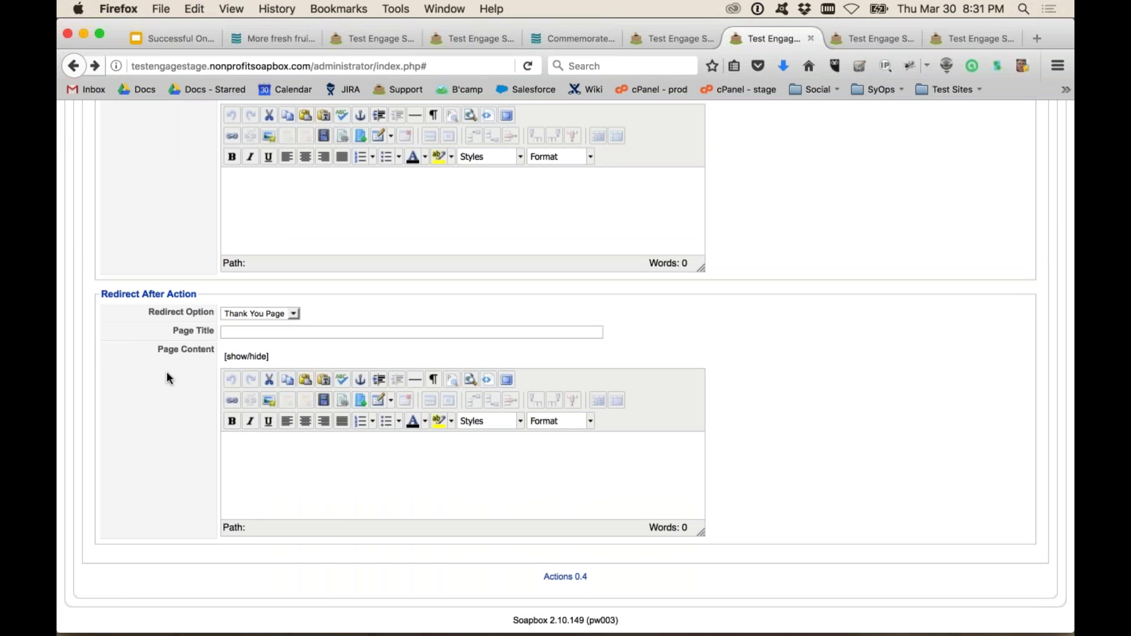
Step: Set the action's redirect option to Custom Link and look over the link field it offers
click(275, 313)
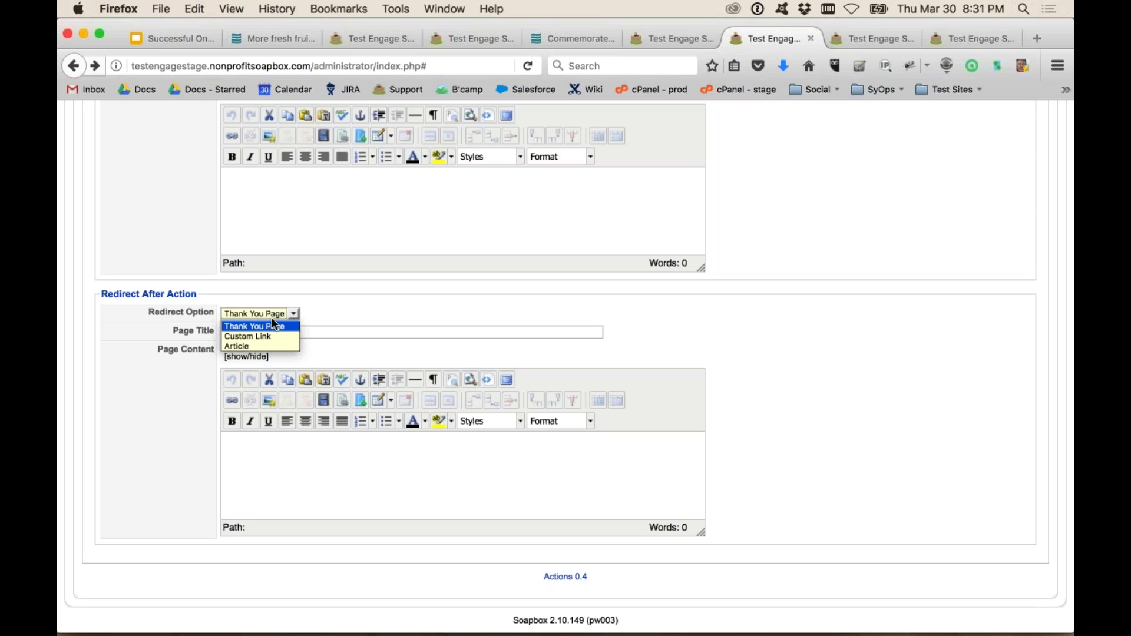
click(263, 331)
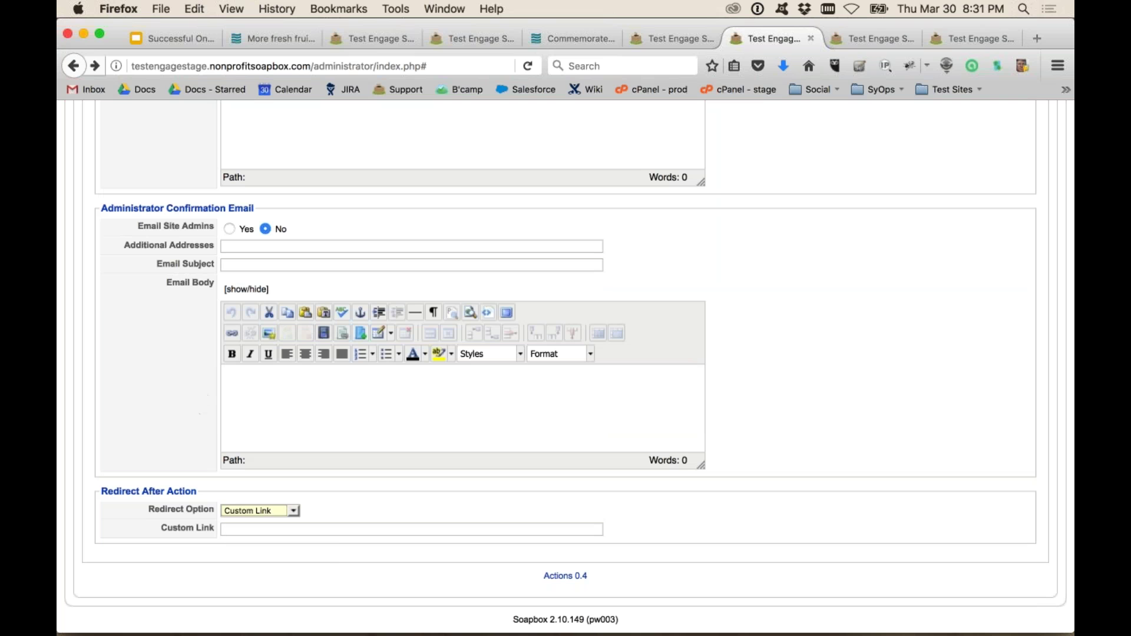
click(231, 526)
scroll(565, 365, up, 7)
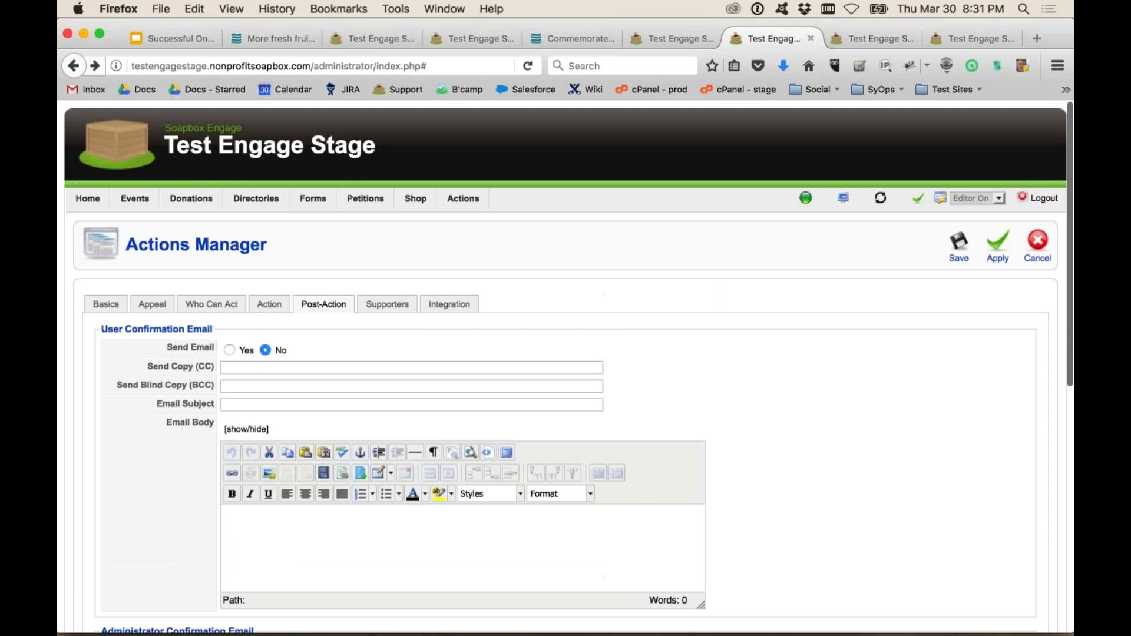
Step: Examine the new action's supporters section and the available choices for its Salesforce integration
click(397, 311)
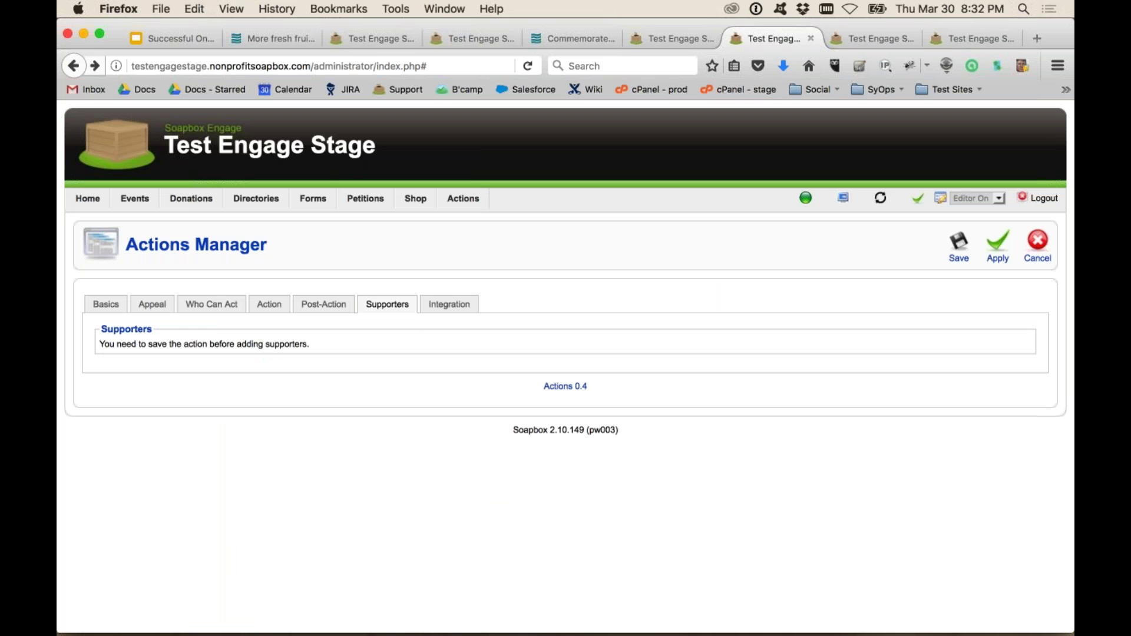
click(448, 310)
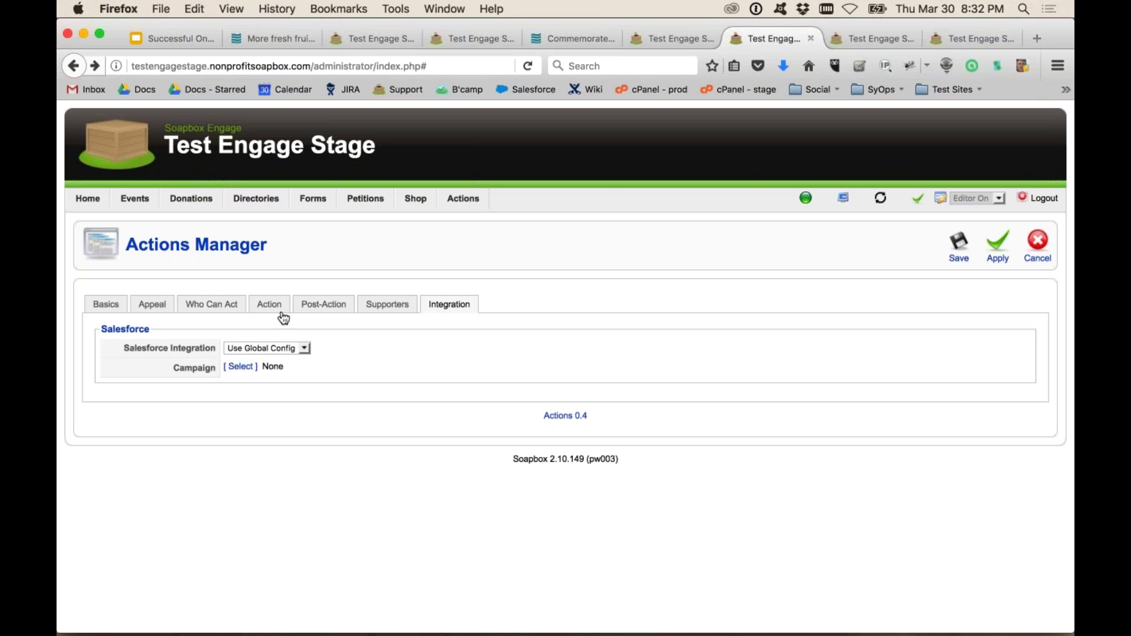
click(263, 349)
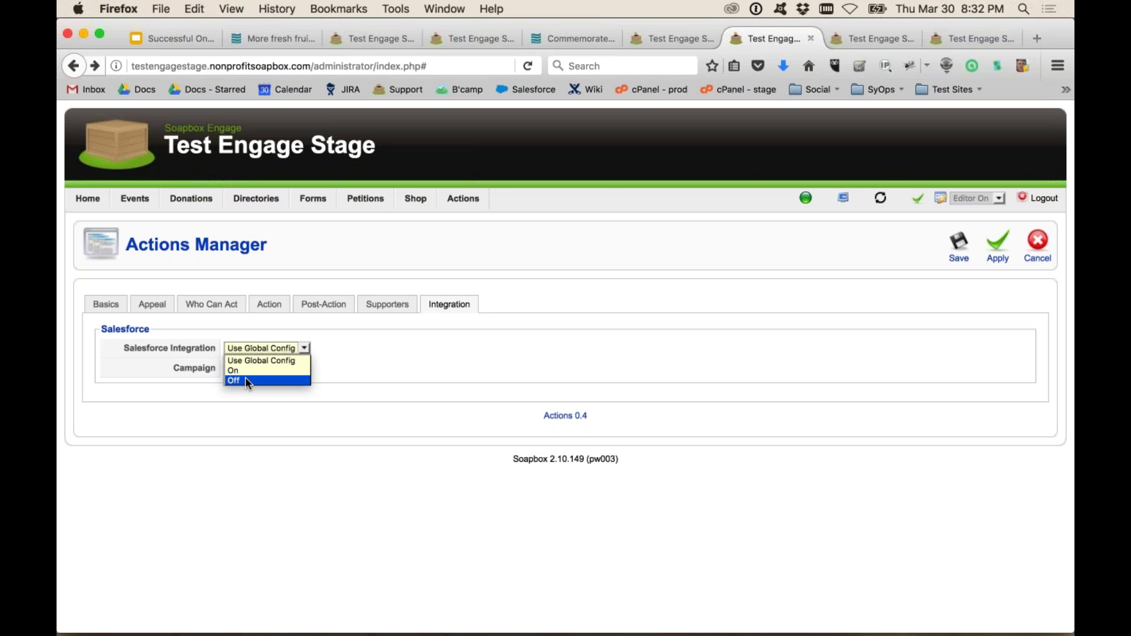
click(353, 352)
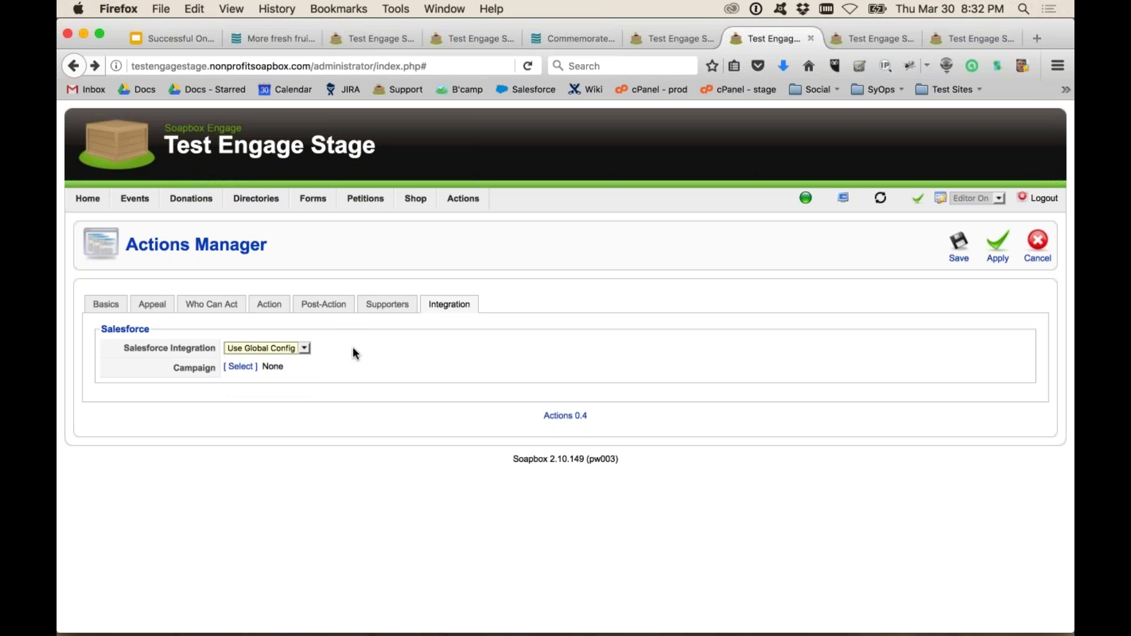
Step: Look through the Salesforce campaign list and the new campaign form, and leave the new action without saving
click(238, 367)
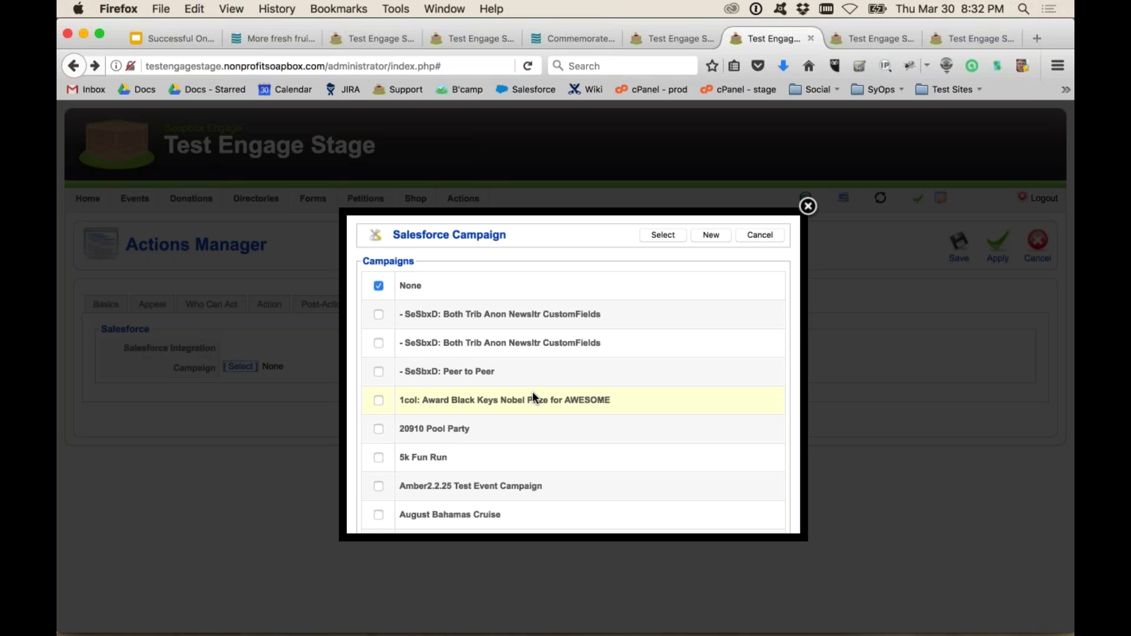
click(710, 236)
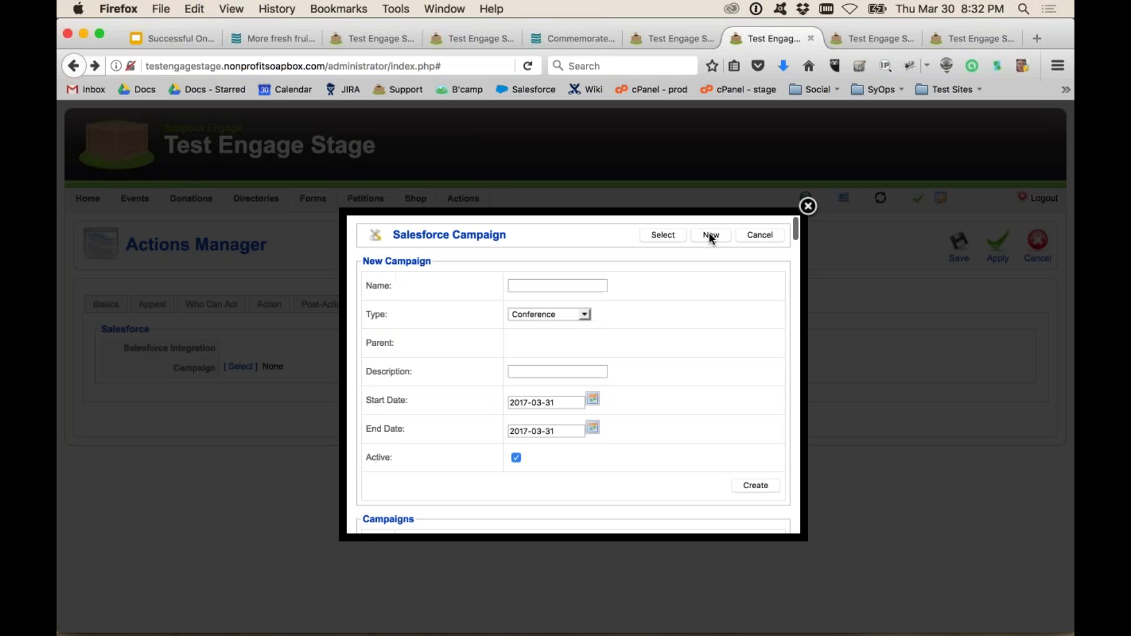
click(750, 238)
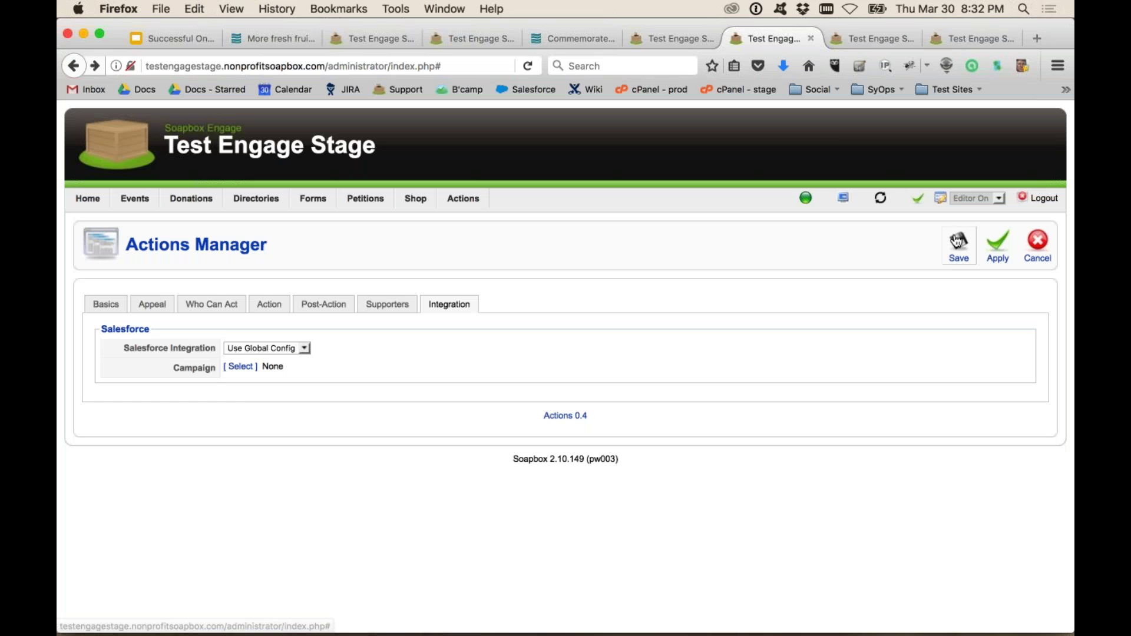
click(1037, 245)
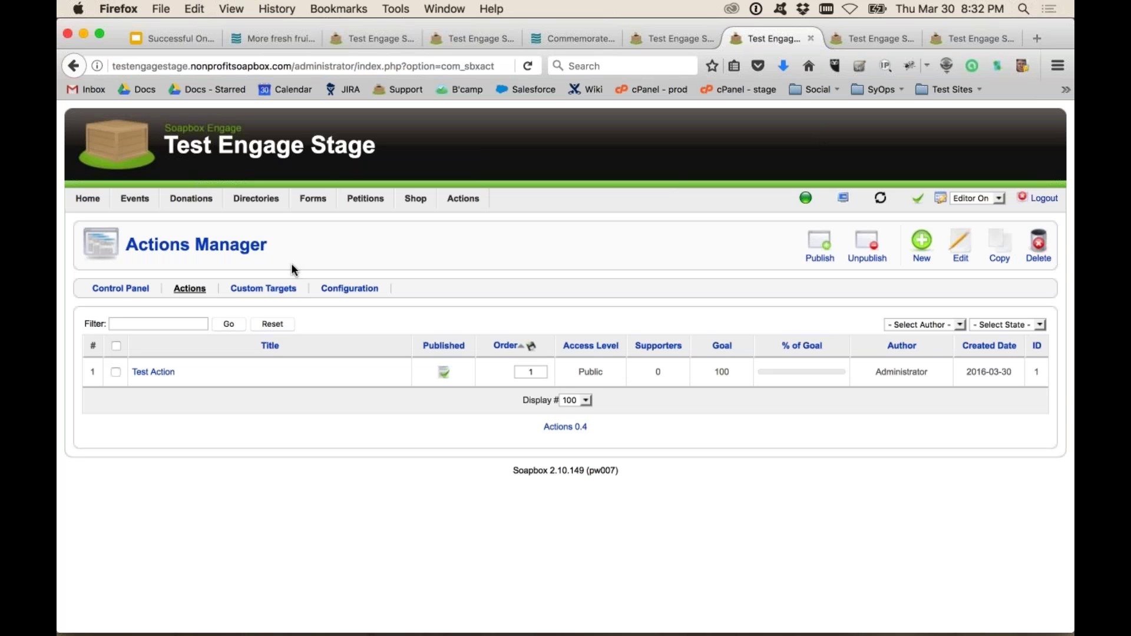
Step: Examine the custom targets list and the blank form for a new custom target, closing it unsaved
click(274, 290)
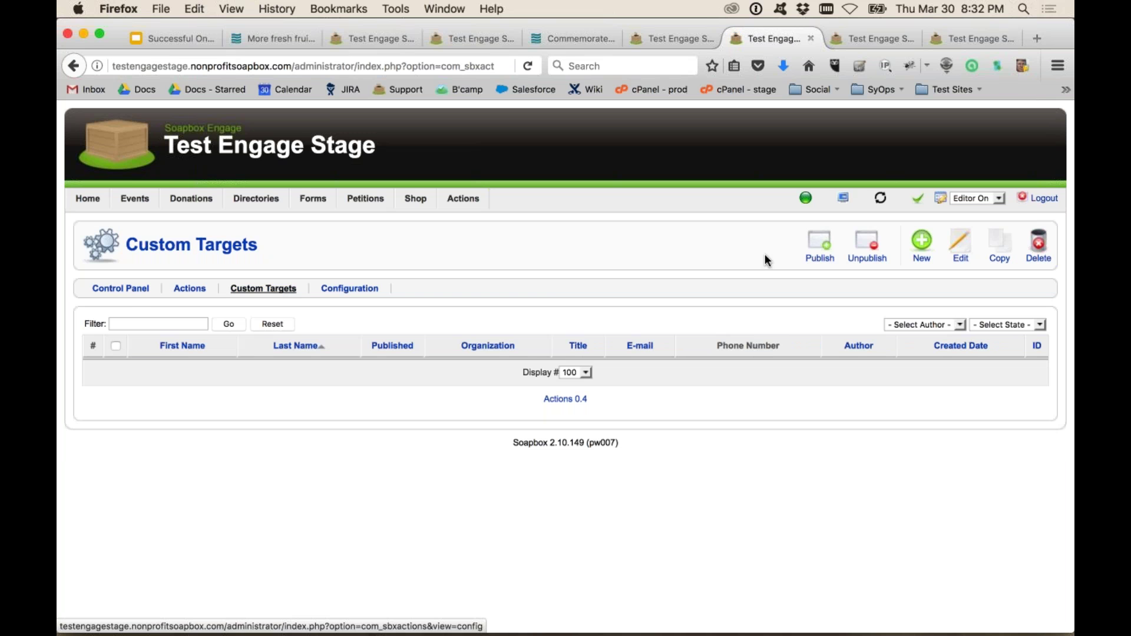
click(922, 248)
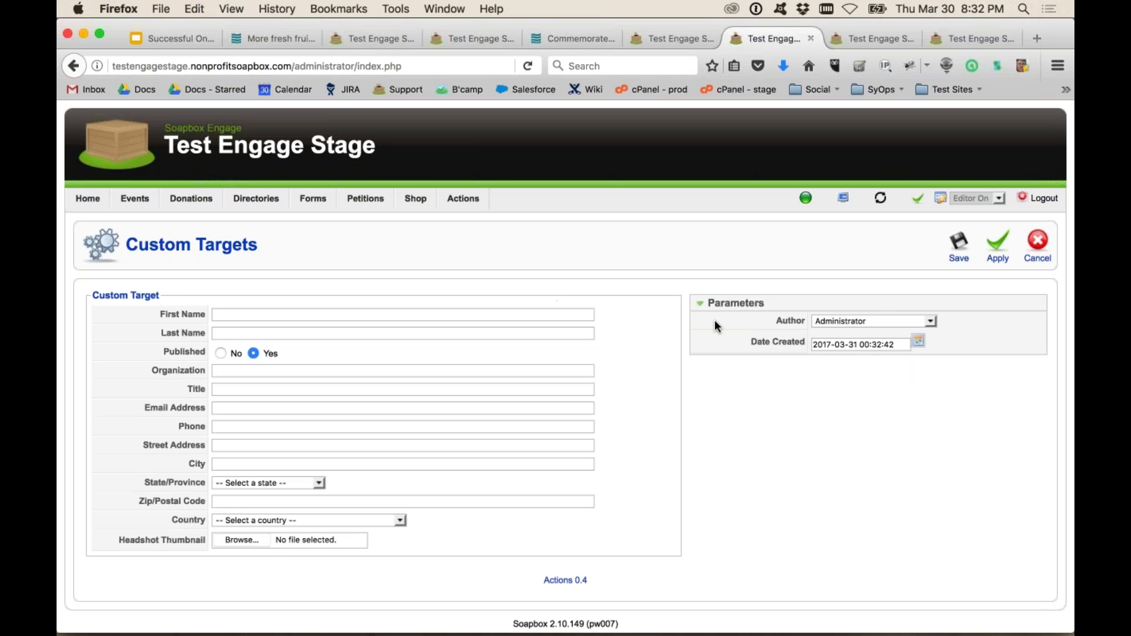
click(1038, 242)
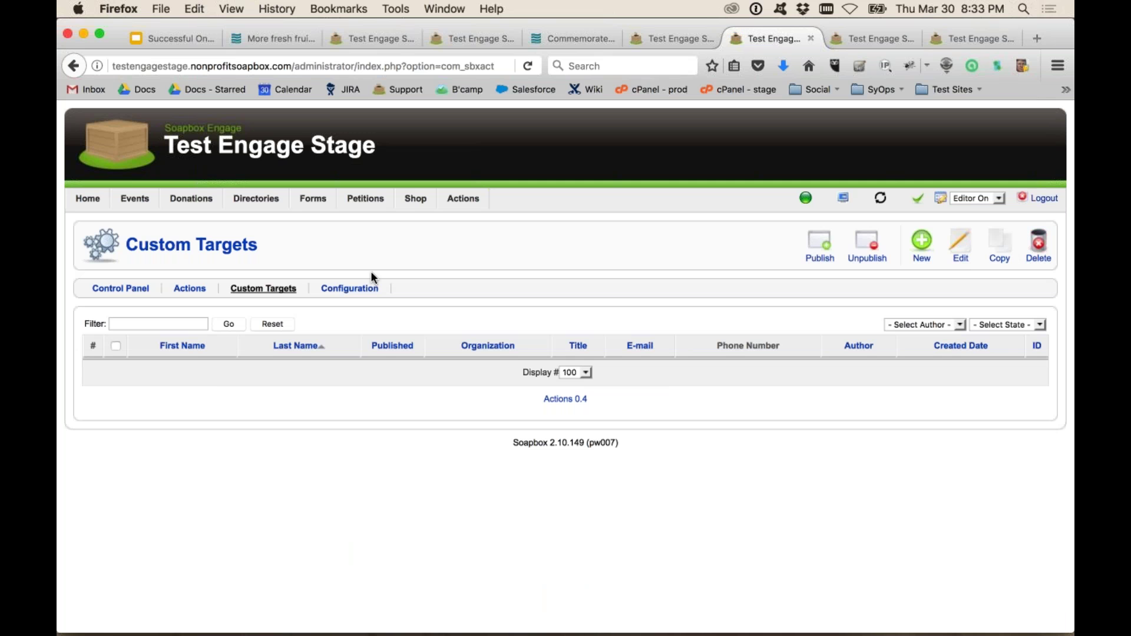
Step: Examine the Actions configuration settings, including the explanation of the test mode email, and leave without saving
click(350, 290)
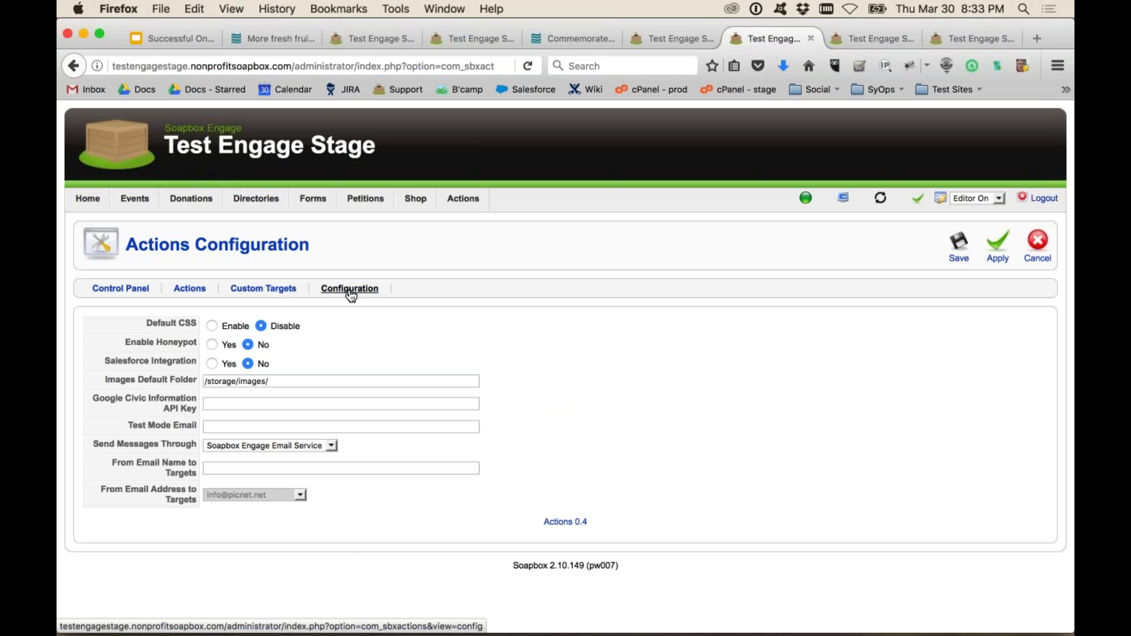
mouse_move(180, 428)
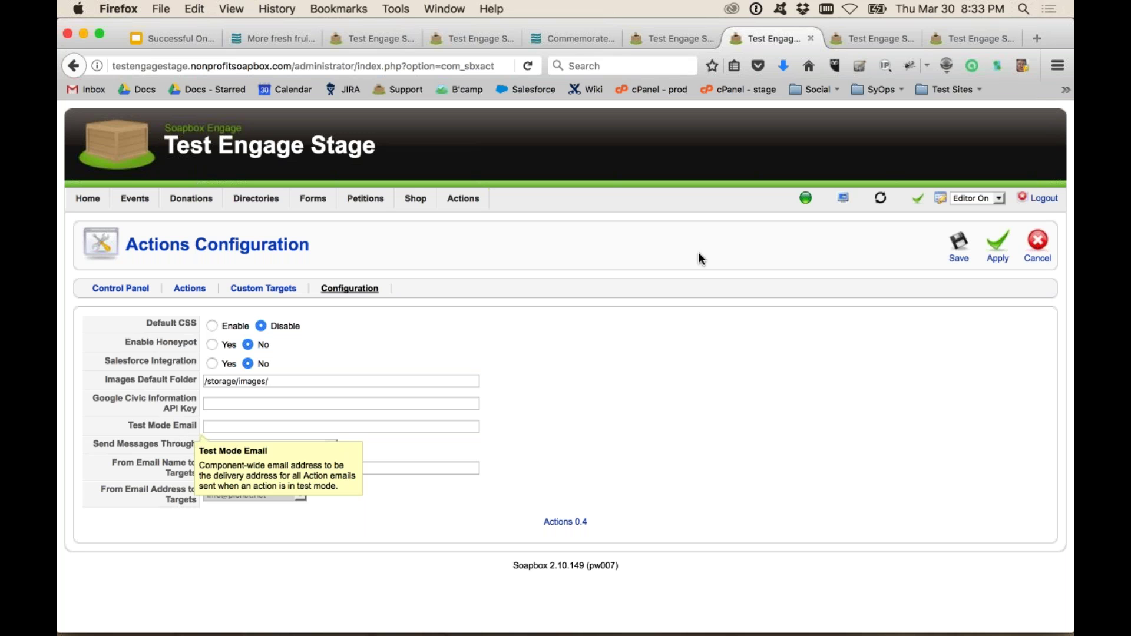
click(1038, 244)
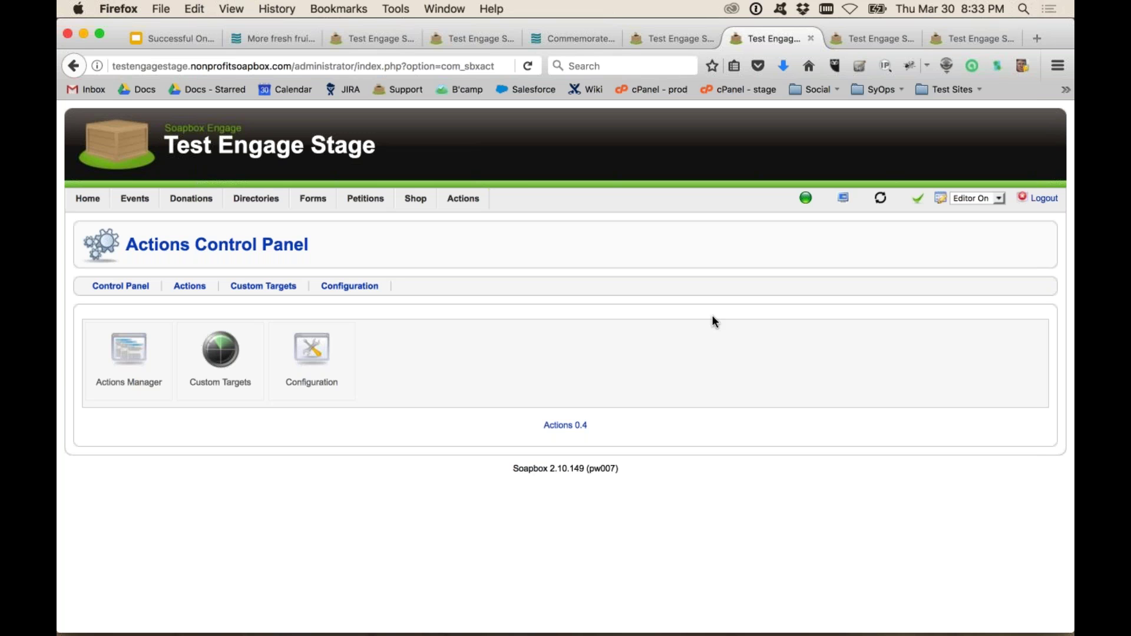
Step: Revisit the published Barry Farm action page and the fresh fruit petition page, and select the petition's web address
click(568, 38)
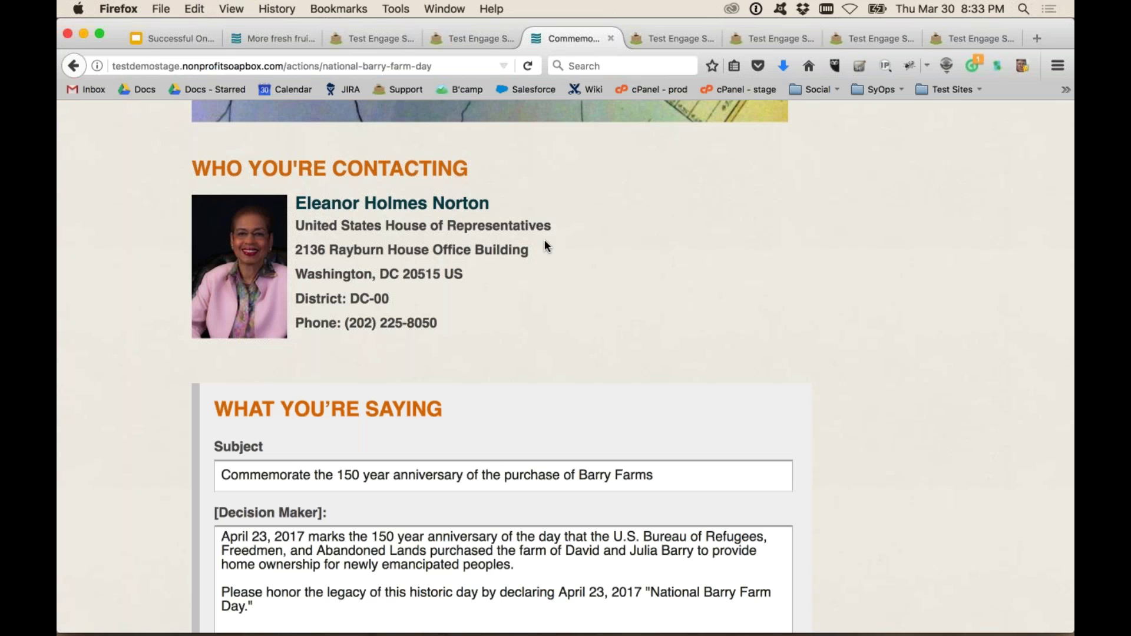
scroll(544, 239, up, 10)
click(261, 39)
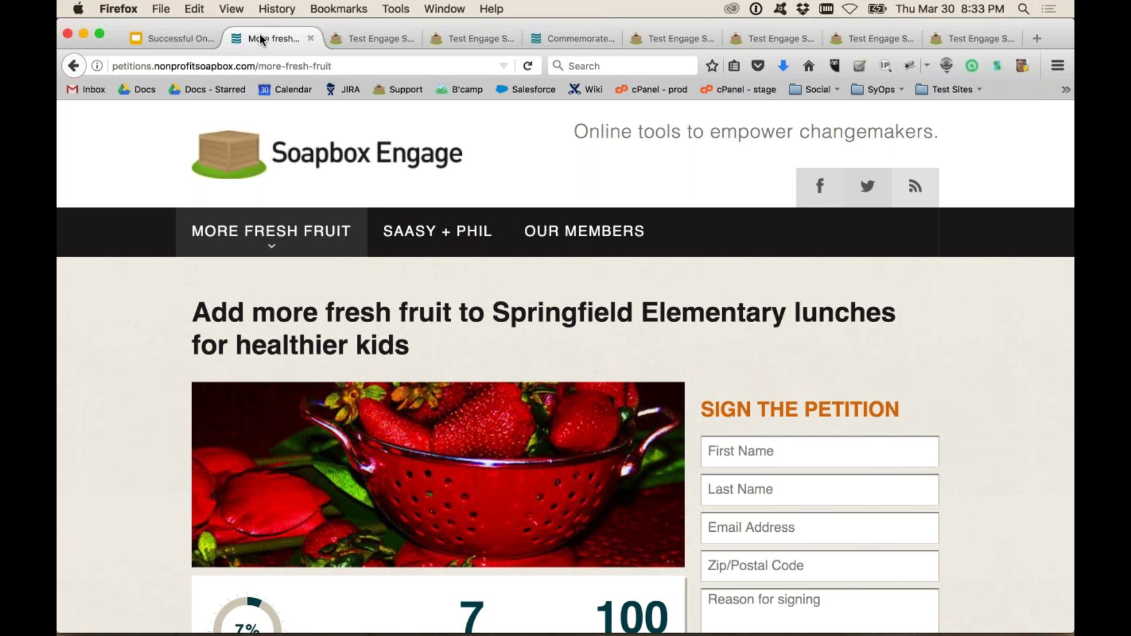
key(super+l)
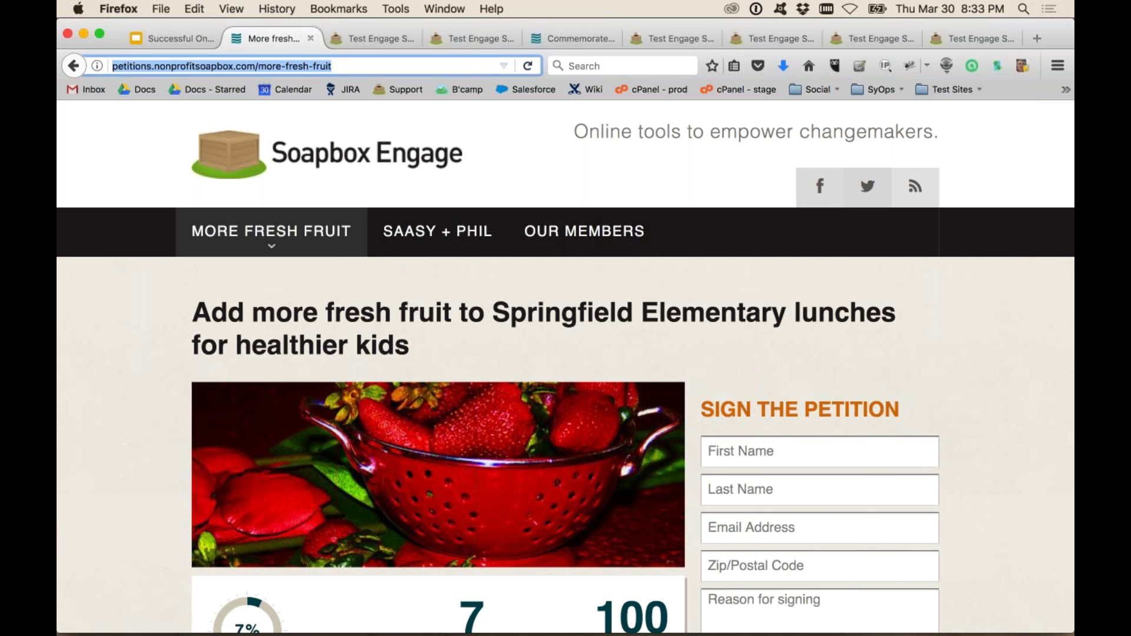